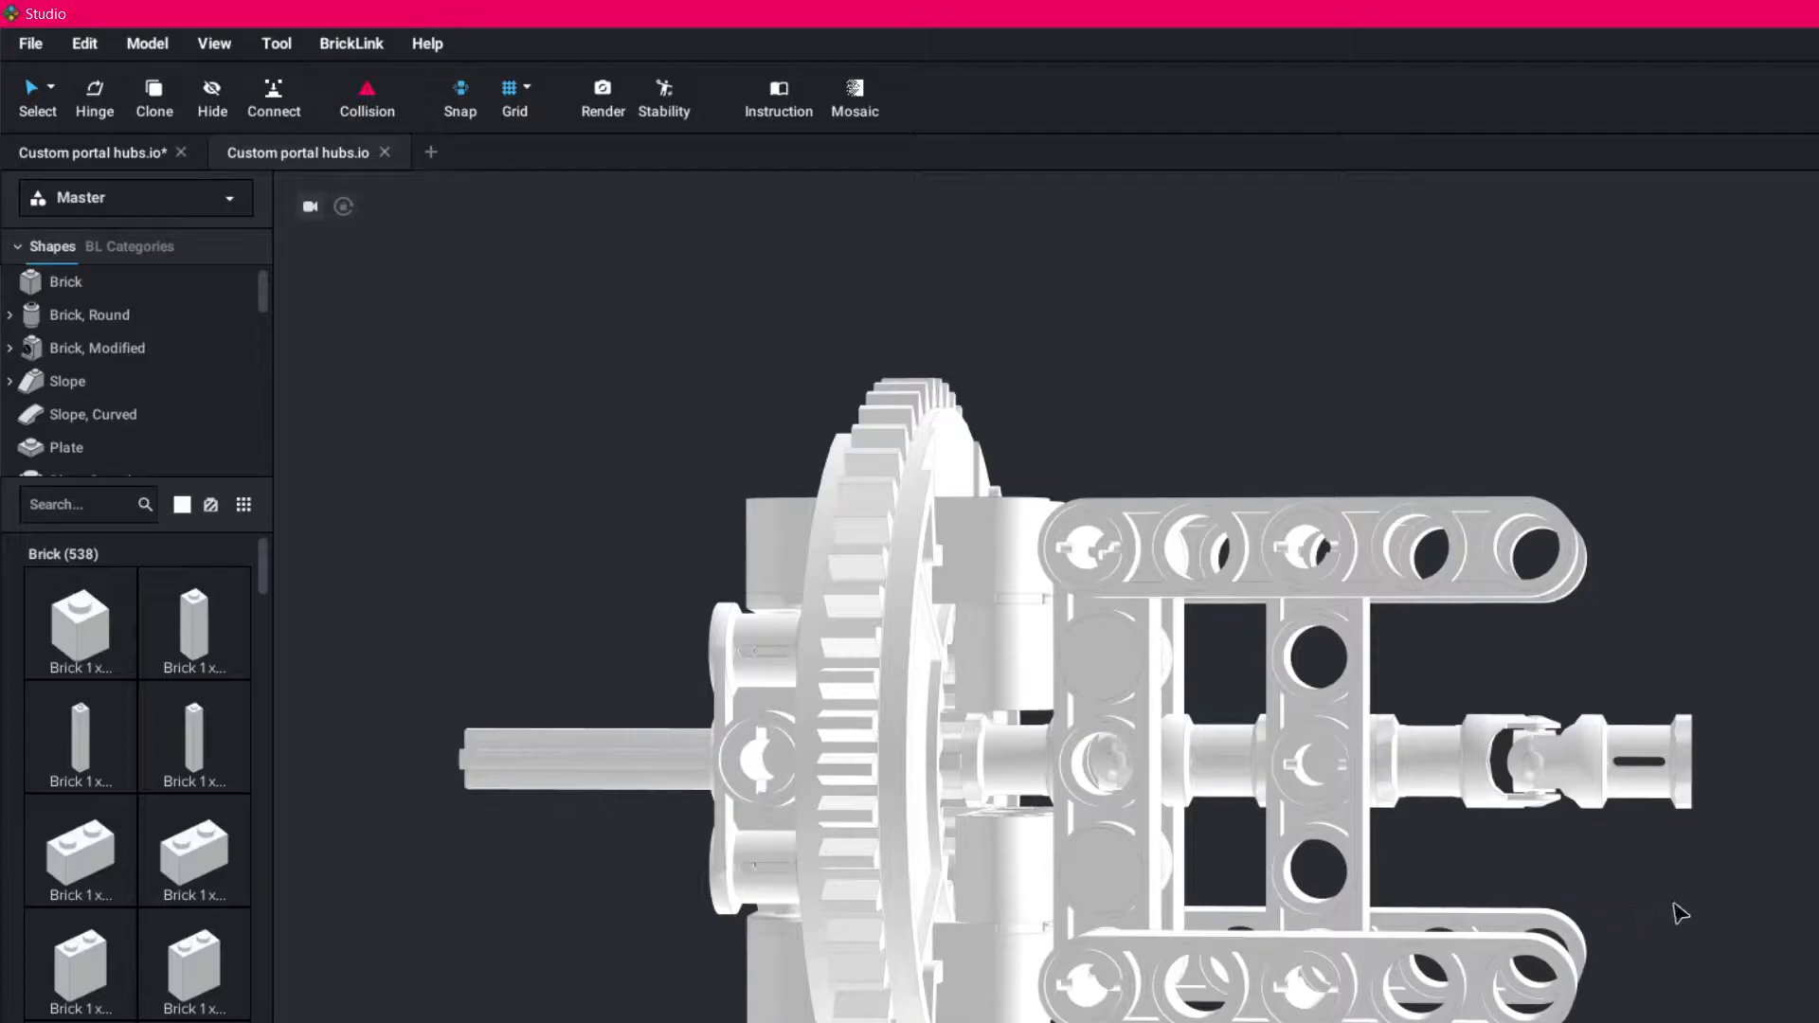
- Pull the four horizontal five-hole beams off the hub and move them aside
{"action": "right_click_drag", "start_coordinate": [1739, 889], "coordinate": [1767, 858]}
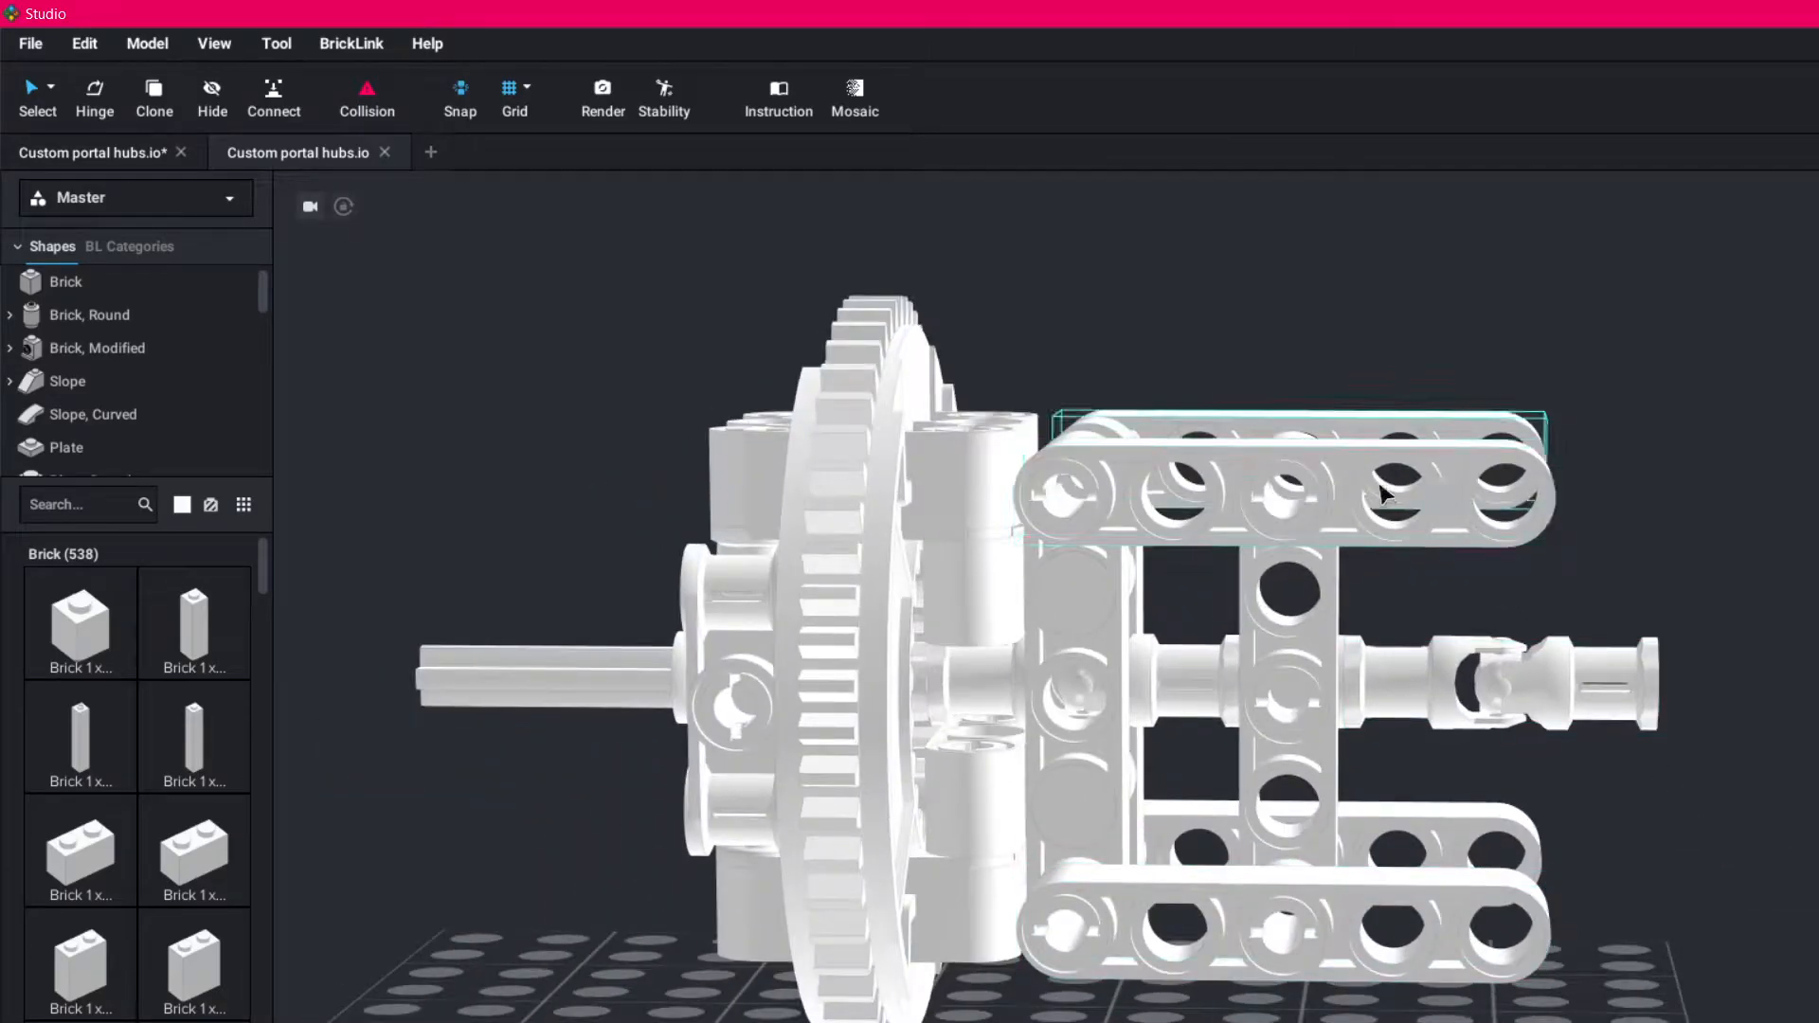
{"action": "right_click_drag", "start_coordinate": [1768, 975], "coordinate": [1712, 842]}
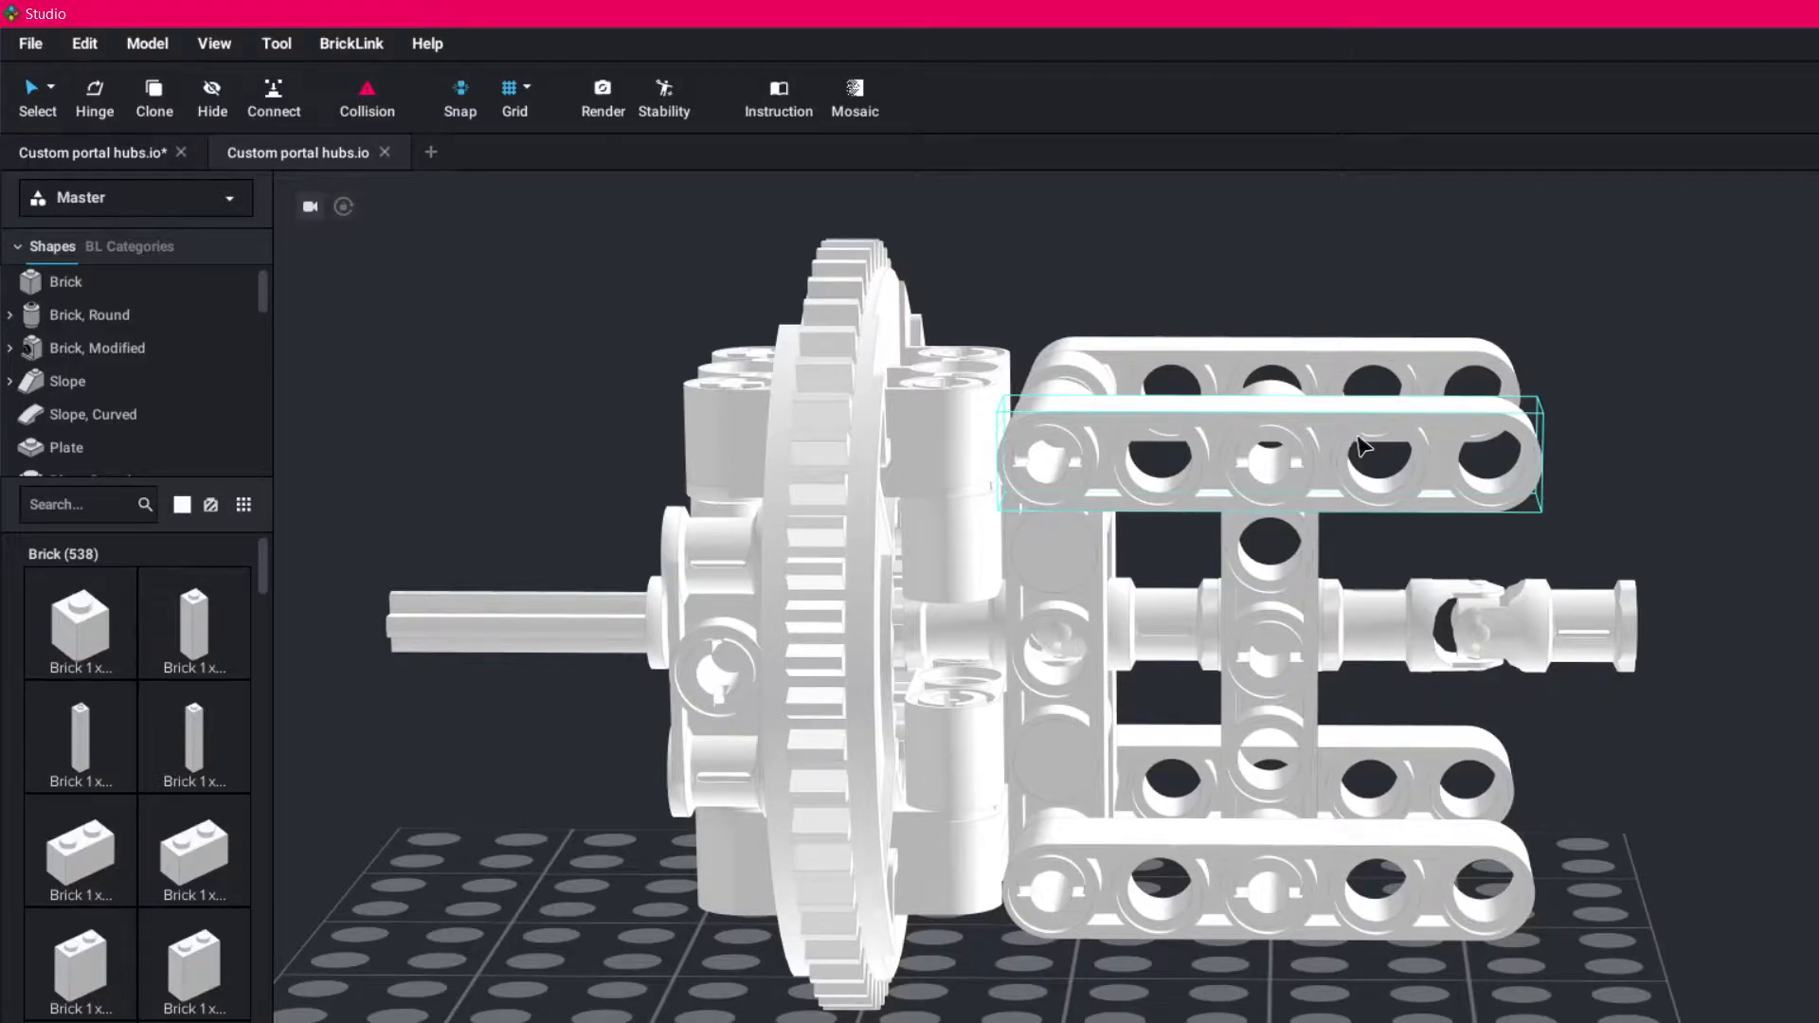
{"action": "right_click_drag", "start_coordinate": [1701, 831], "coordinate": [1715, 869]}
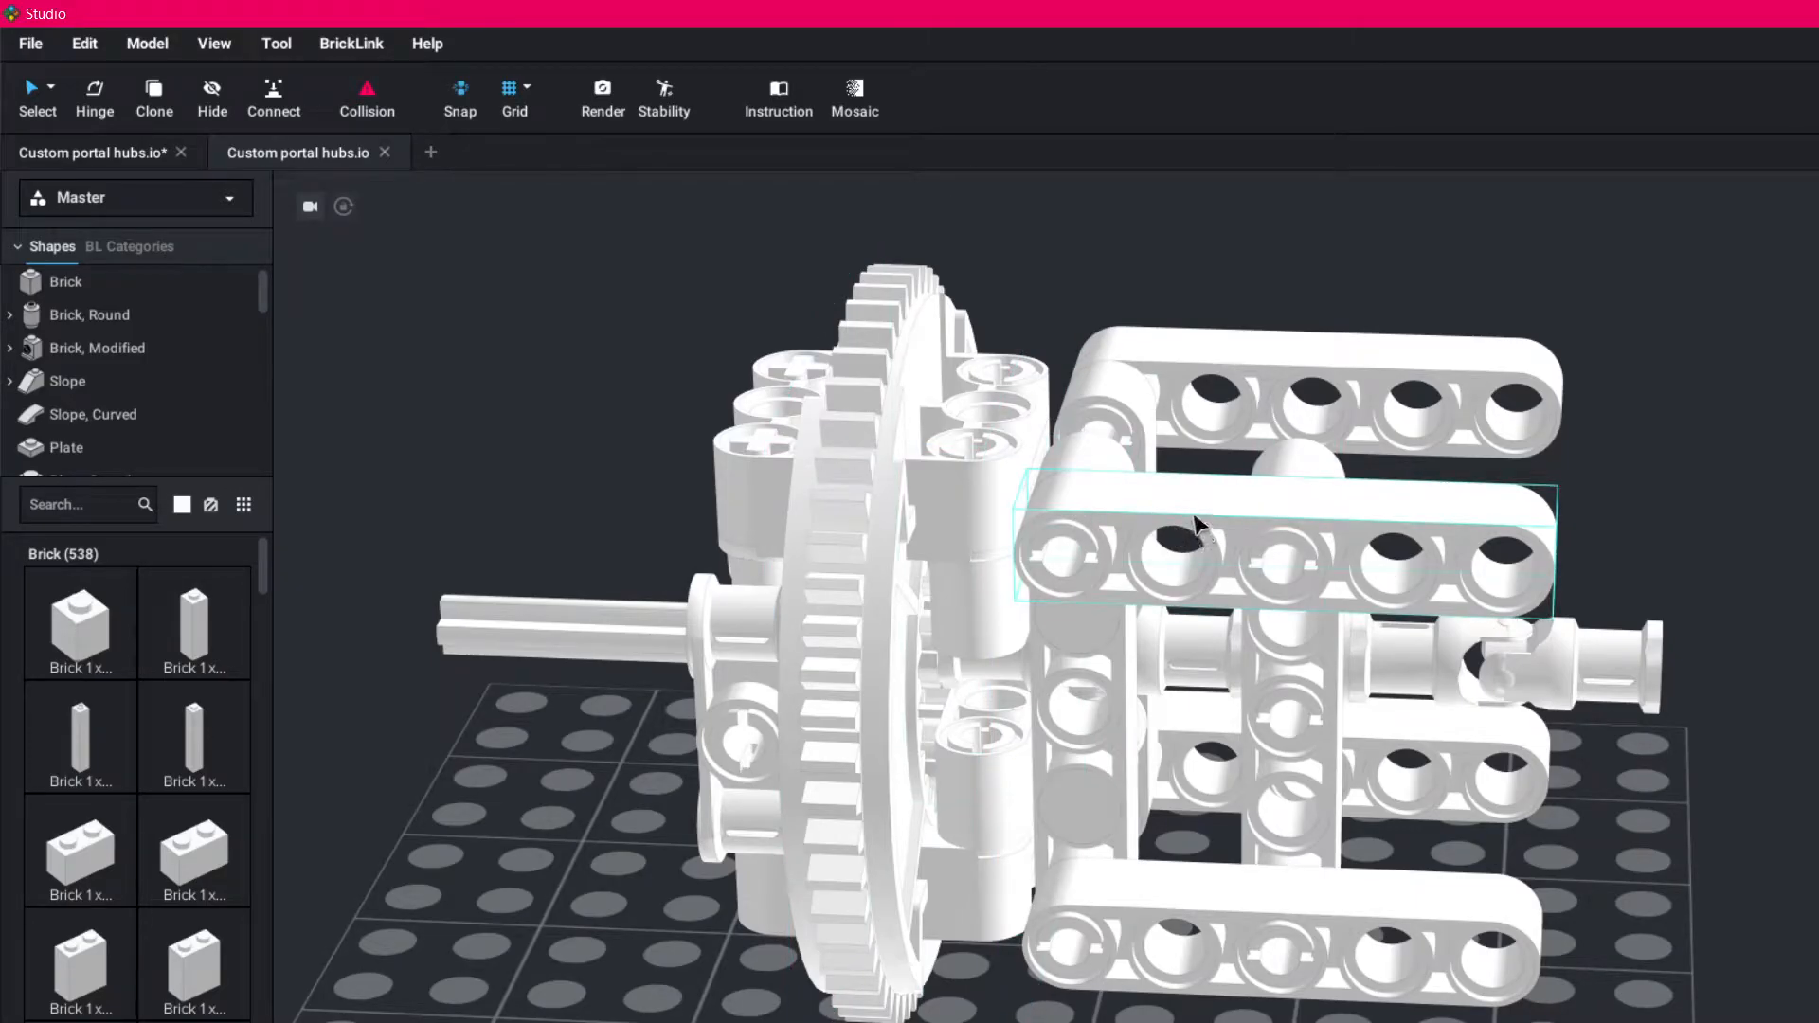
{"action": "left_click_drag", "start_coordinate": [1175, 529], "coordinate": [1805, 791]}
{"action": "left_click_drag", "start_coordinate": [1351, 441], "coordinate": [1818, 943]}
{"action": "left_click_drag", "start_coordinate": [1440, 948], "coordinate": [1715, 1022]}
{"action": "left_click_drag", "start_coordinate": [1458, 753], "coordinate": [1818, 990]}
- Take the outermost vertical beam and its loose pin parts off the hub and set them beside the large gear
{"action": "right_click_drag", "start_coordinate": [1564, 869], "coordinate": [1520, 863]}
{"action": "left_click_drag", "start_coordinate": [1597, 654], "coordinate": [749, 1000]}
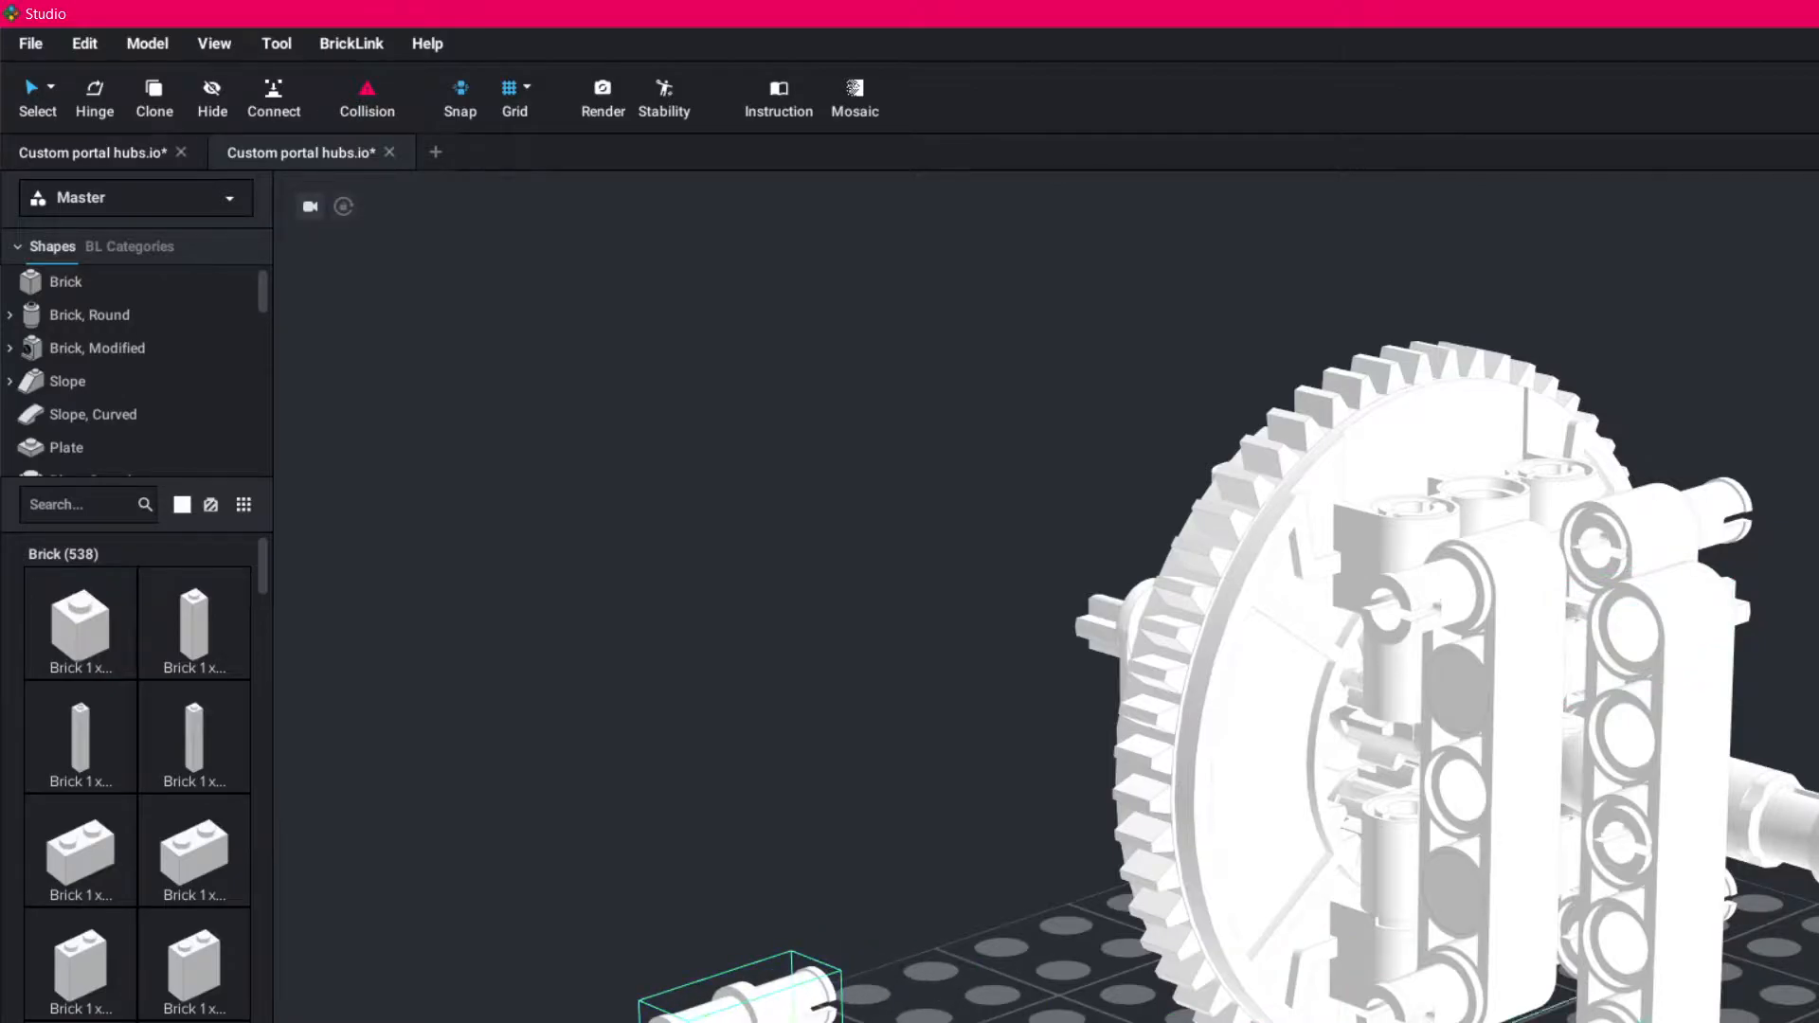
{"action": "right_click_drag", "start_coordinate": [1231, 900], "coordinate": [1175, 873]}
{"action": "left_click_drag", "start_coordinate": [1786, 806], "coordinate": [1186, 809]}
{"action": "left_click_drag", "start_coordinate": [1816, 910], "coordinate": [1260, 1022]}
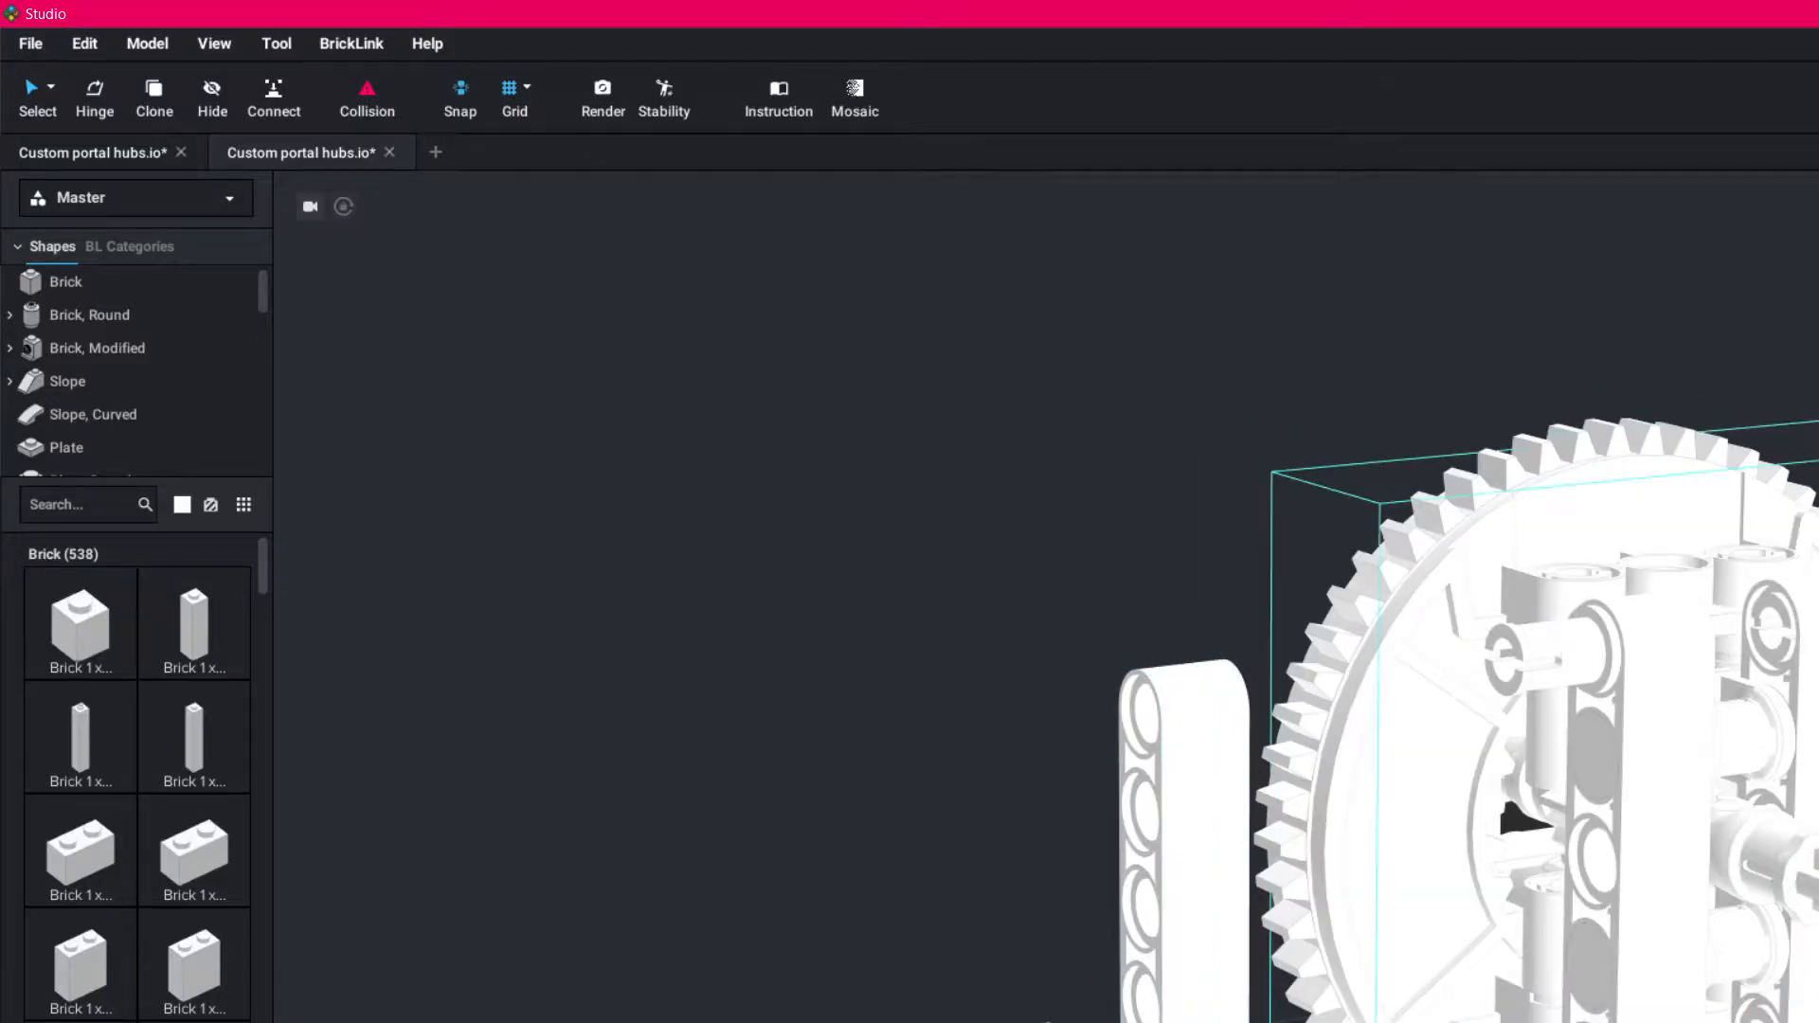
{"action": "middle_click_drag", "start_coordinate": [1535, 1022], "coordinate": [1488, 869]}
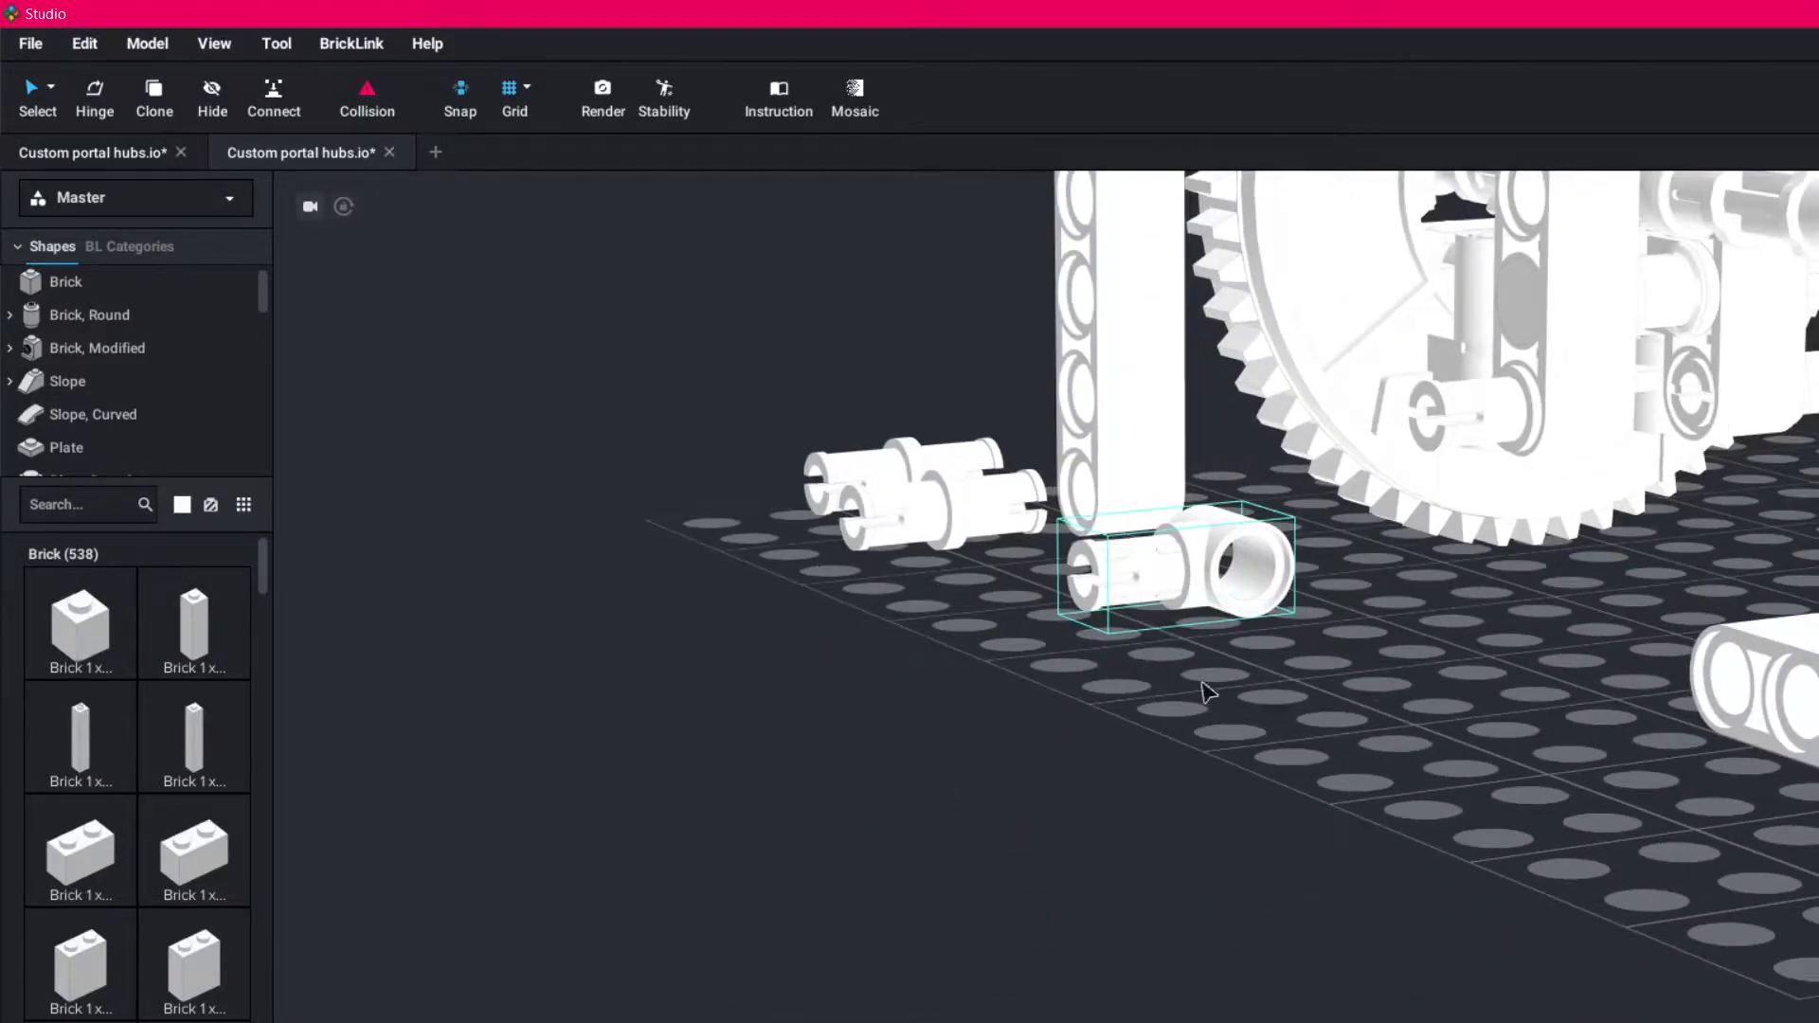
- Detach the outer universal joint and its connecting axle from the drive shaft and move them away from the hub
{"action": "scroll", "coordinate": [1208, 696], "scroll_direction": "up", "scroll_amount": 3}
{"action": "left_click_drag", "start_coordinate": [1374, 687], "coordinate": [1428, 833]}
{"action": "mouse_move", "coordinate": [1562, 614]}
{"action": "right_mouse_down"}
{"action": "mouse_move", "coordinate": [1564, 717]}
{"action": "mouse_move", "coordinate": [1565, 614]}
{"action": "right_mouse_up"}
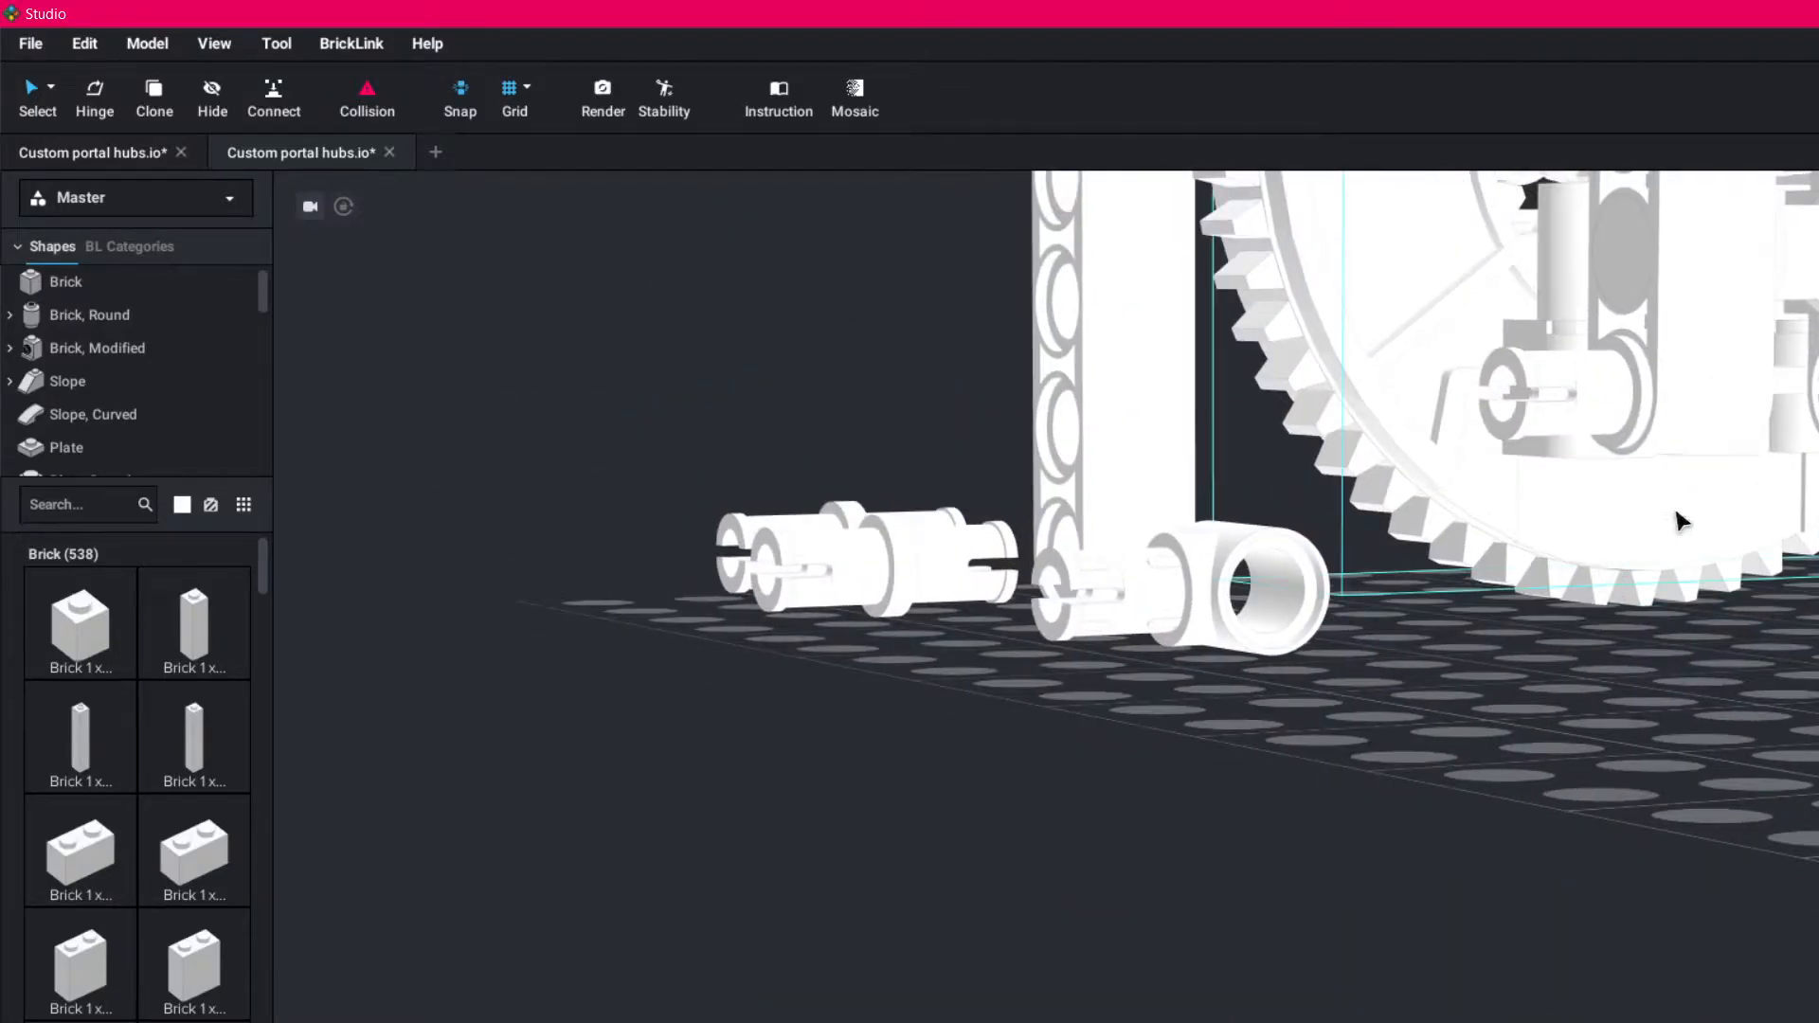
{"action": "middle_click_drag", "start_coordinate": [1722, 573], "coordinate": [1818, 1022]}
{"action": "right_click_drag", "start_coordinate": [1687, 587], "coordinate": [1516, 535]}
{"action": "left_click", "coordinate": [1516, 535]}
{"action": "left_click_drag", "start_coordinate": [1516, 536], "coordinate": [1812, 462]}
{"action": "left_click_drag", "start_coordinate": [1341, 506], "coordinate": [1667, 564]}
{"action": "right_click_drag", "start_coordinate": [1464, 890], "coordinate": [1417, 886]}
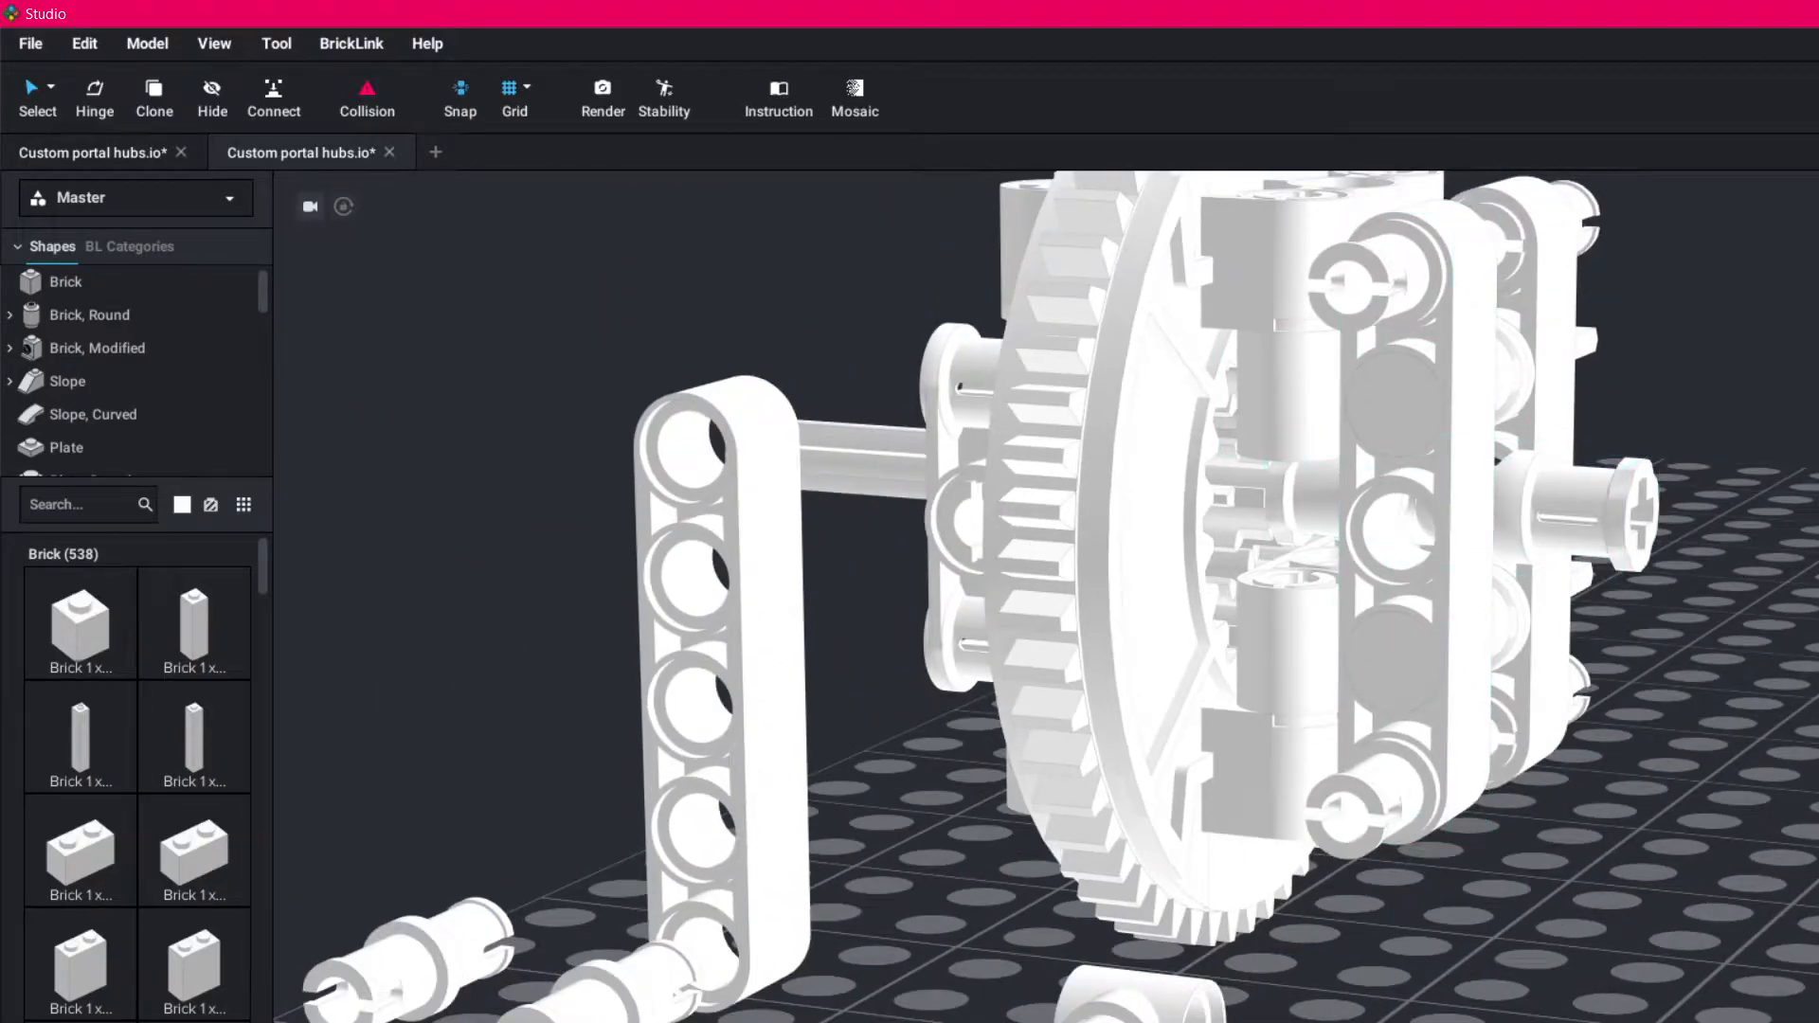
- Slide the two remaining vertical five-hole beams off the hub and place one on each side of the assembly
{"action": "right_click_drag", "start_coordinate": [1753, 791], "coordinate": [1763, 748]}
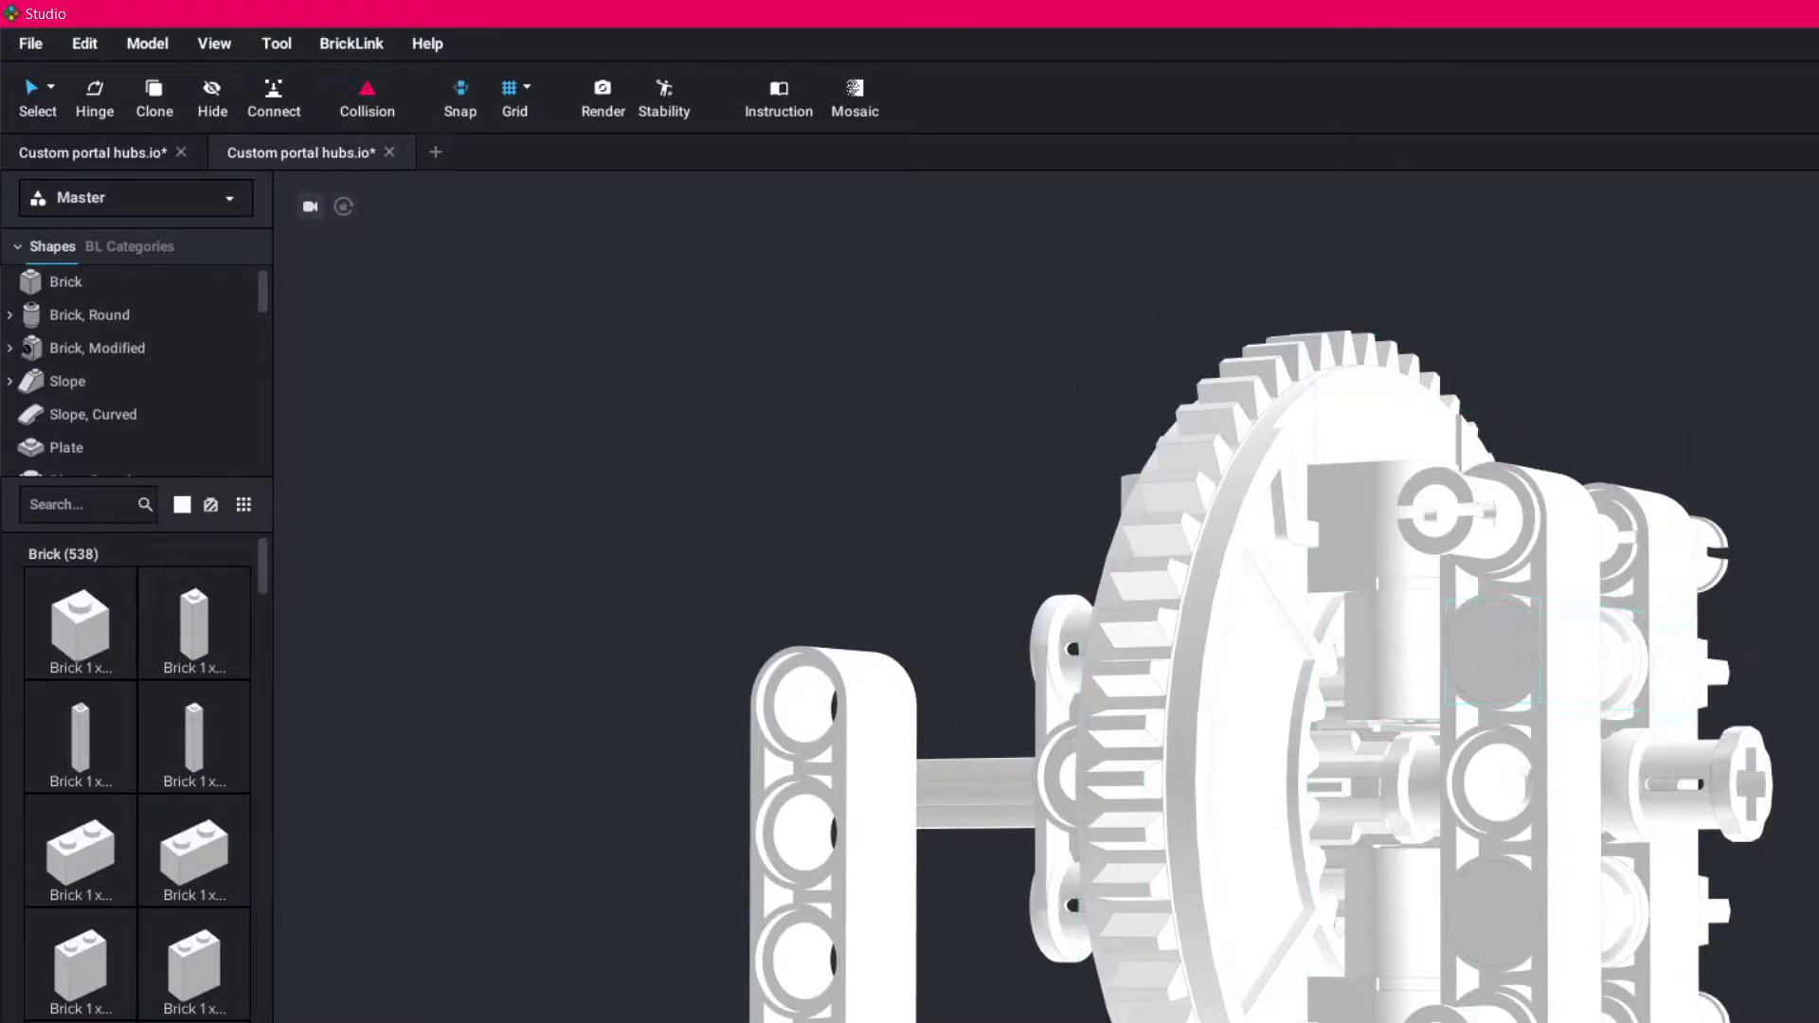
{"action": "right_click_drag", "start_coordinate": [1601, 701], "coordinate": [1582, 758]}
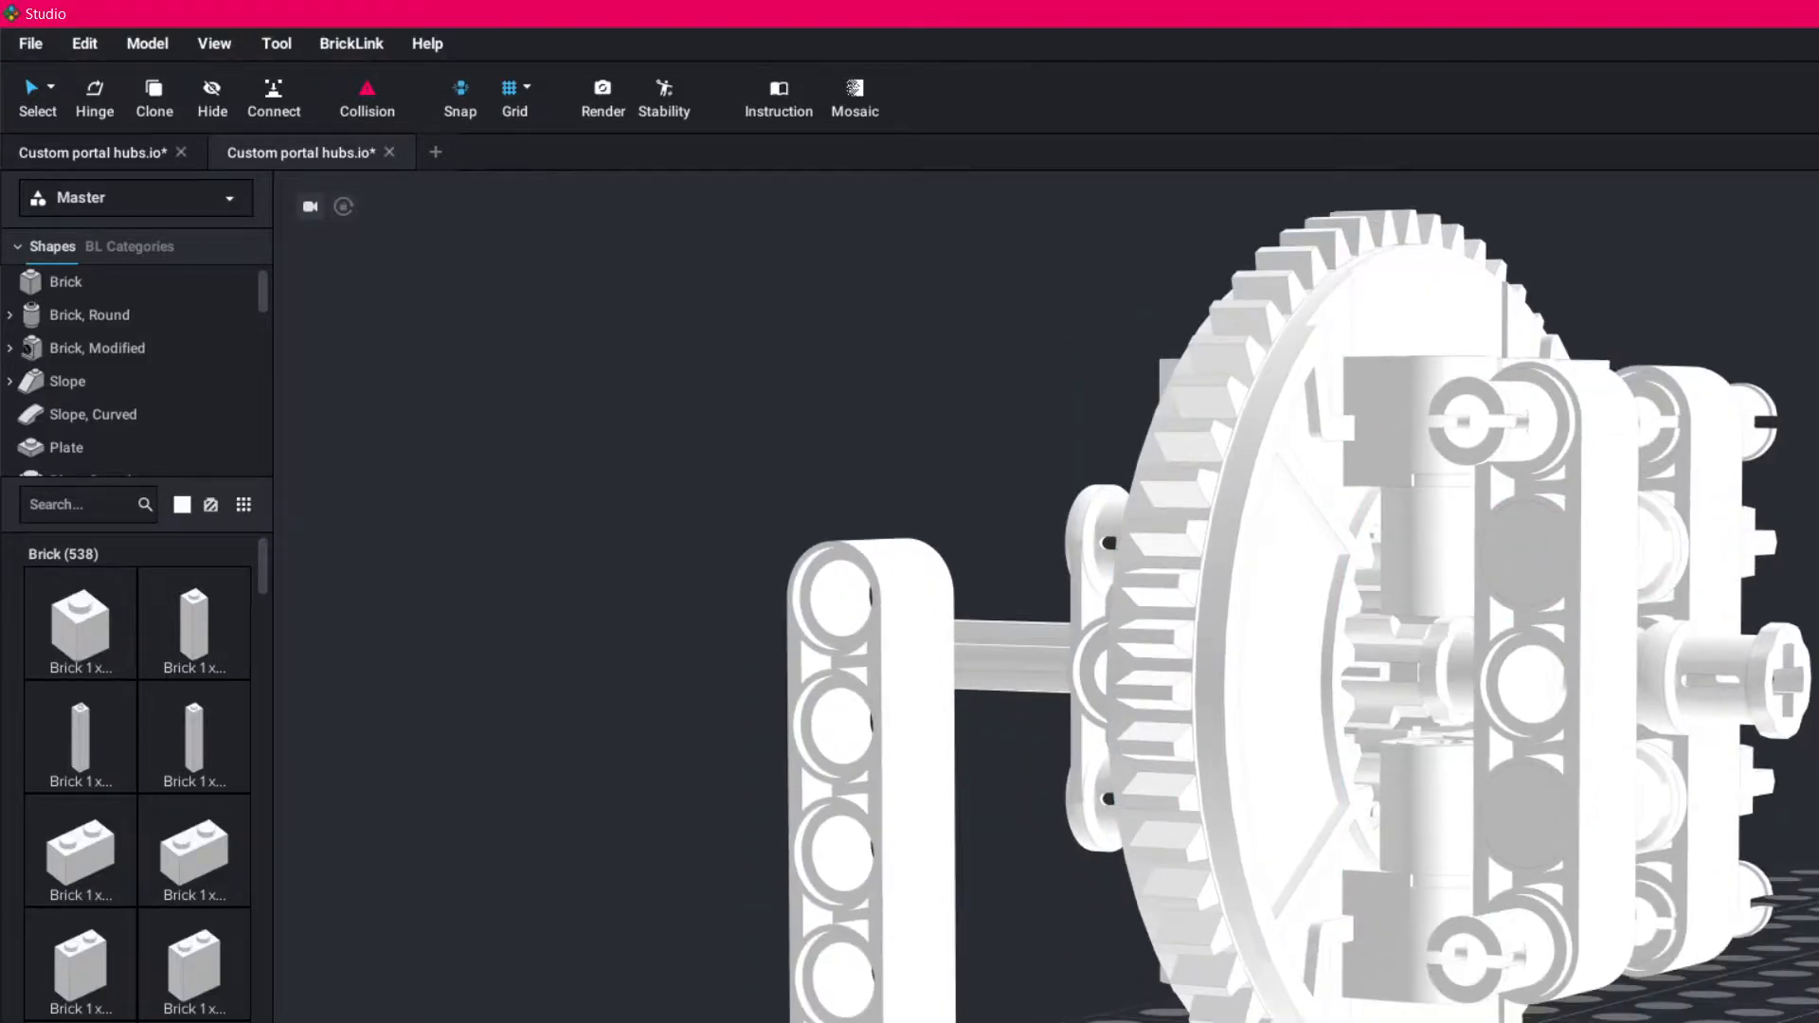
{"action": "left_click_drag", "start_coordinate": [1589, 688], "coordinate": [584, 846]}
{"action": "left_click_drag", "start_coordinate": [1722, 561], "coordinate": [1818, 578]}
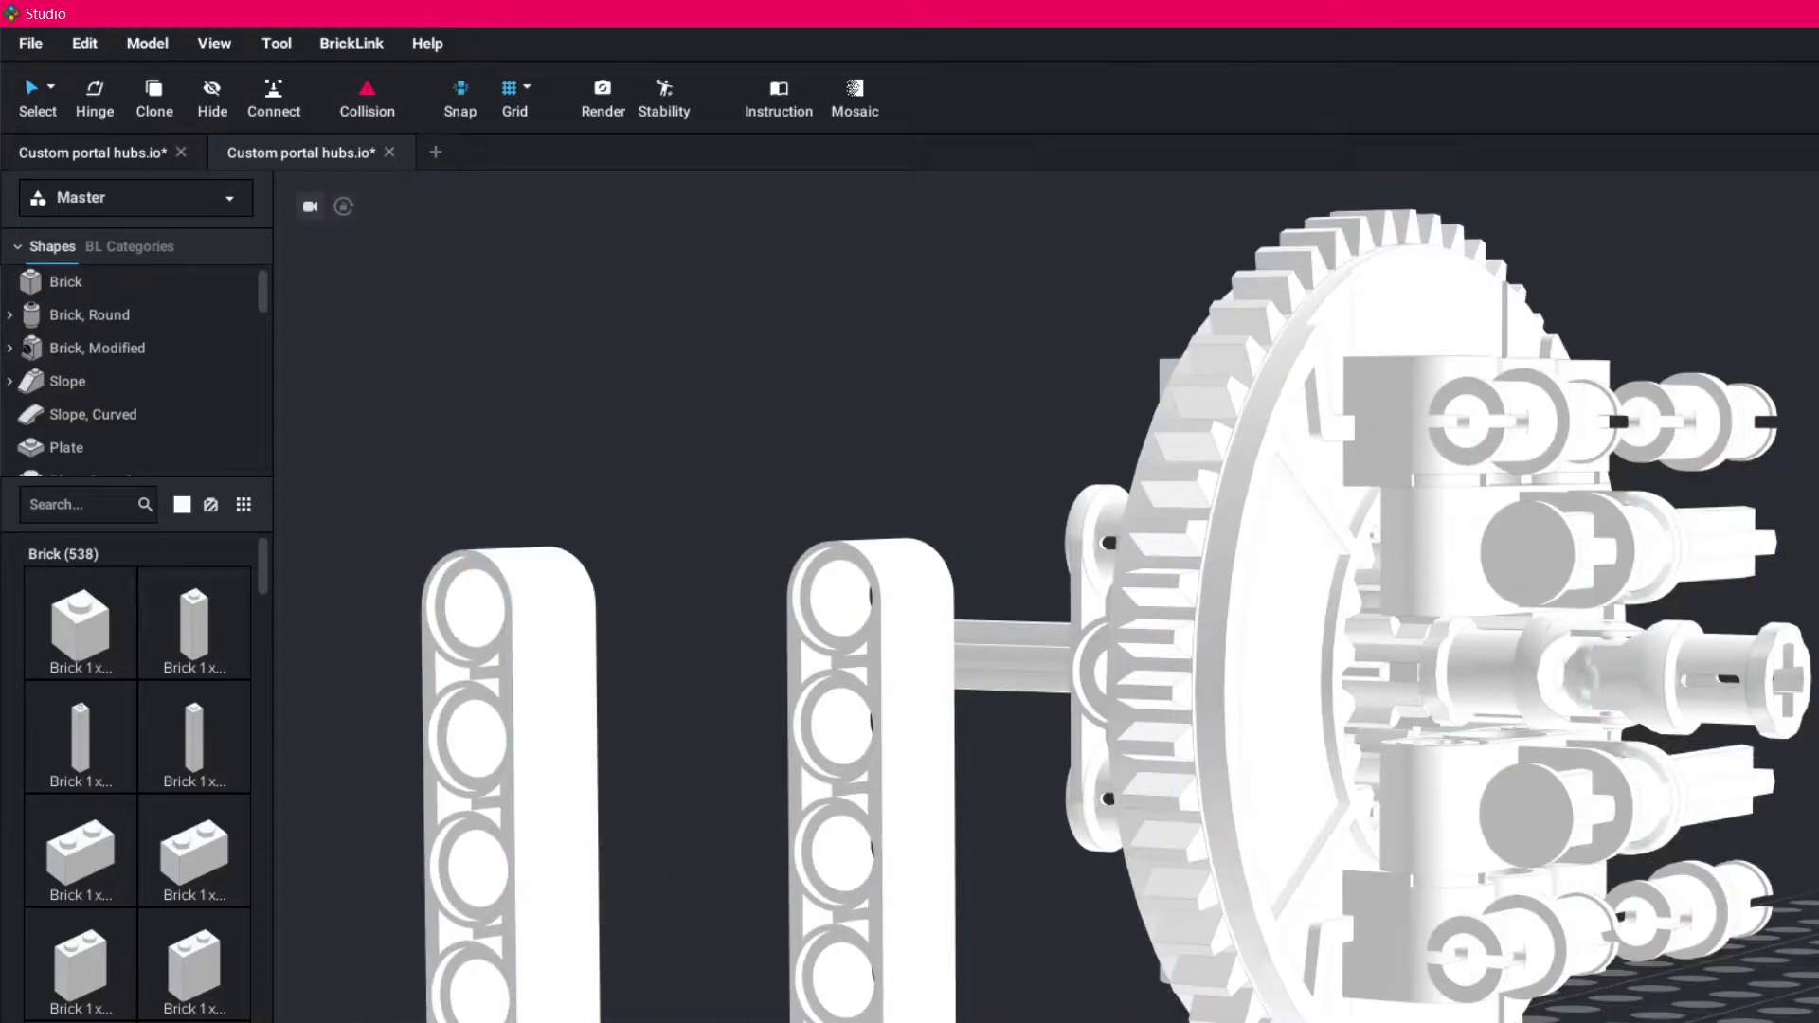
{"action": "right_click_drag", "start_coordinate": [1815, 578], "coordinate": [1810, 616]}
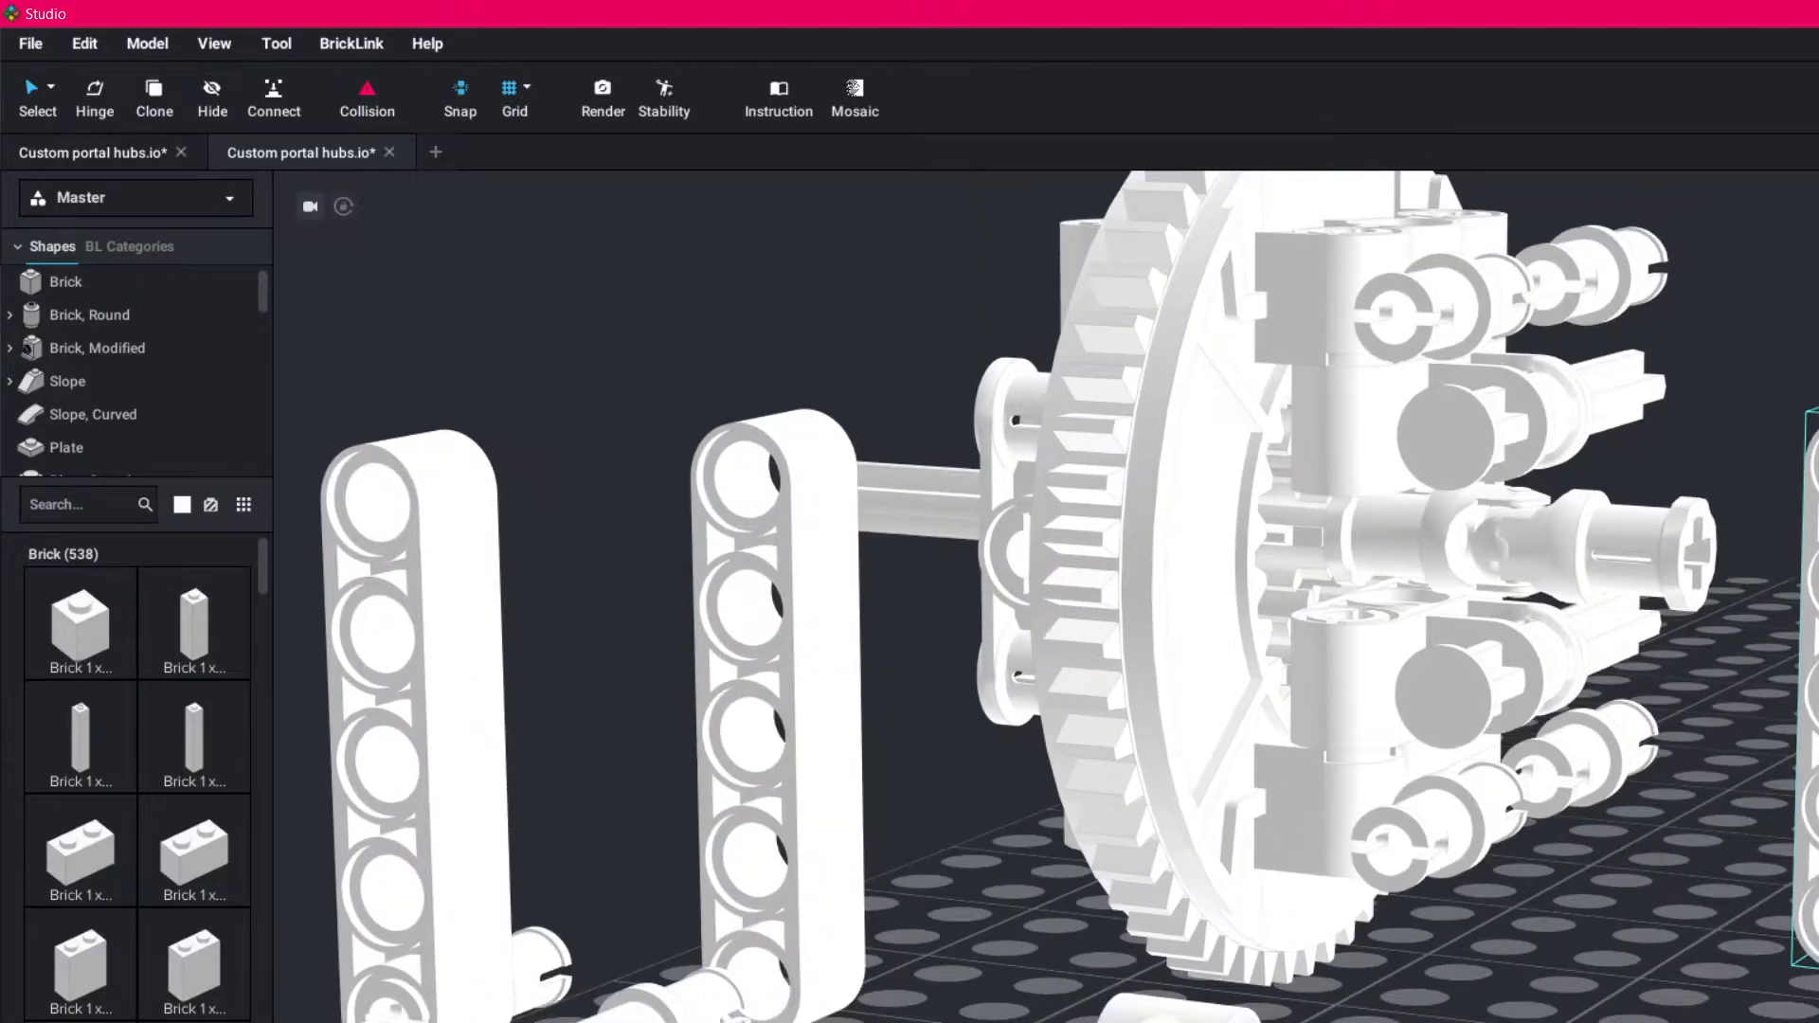
- Pull the four long pins out of the hub's upper and lower connectors and lay them on the baseplate
{"action": "left_click_drag", "start_coordinate": [1464, 834], "coordinate": [891, 1014]}
{"action": "left_click_drag", "start_coordinate": [1454, 303], "coordinate": [908, 938]}
{"action": "left_click_drag", "start_coordinate": [1602, 280], "coordinate": [1734, 668]}
{"action": "right_click_drag", "start_coordinate": [1727, 674], "coordinate": [1377, 950]}
- Pull the two axles with stops out of the hub beside the universal joint and set them aside
{"action": "mouse_move", "coordinate": [1445, 1014]}
{"action": "right_mouse_down"}
{"action": "mouse_move", "coordinate": [1555, 1015]}
{"action": "mouse_move", "coordinate": [1445, 1022]}
{"action": "right_mouse_up"}
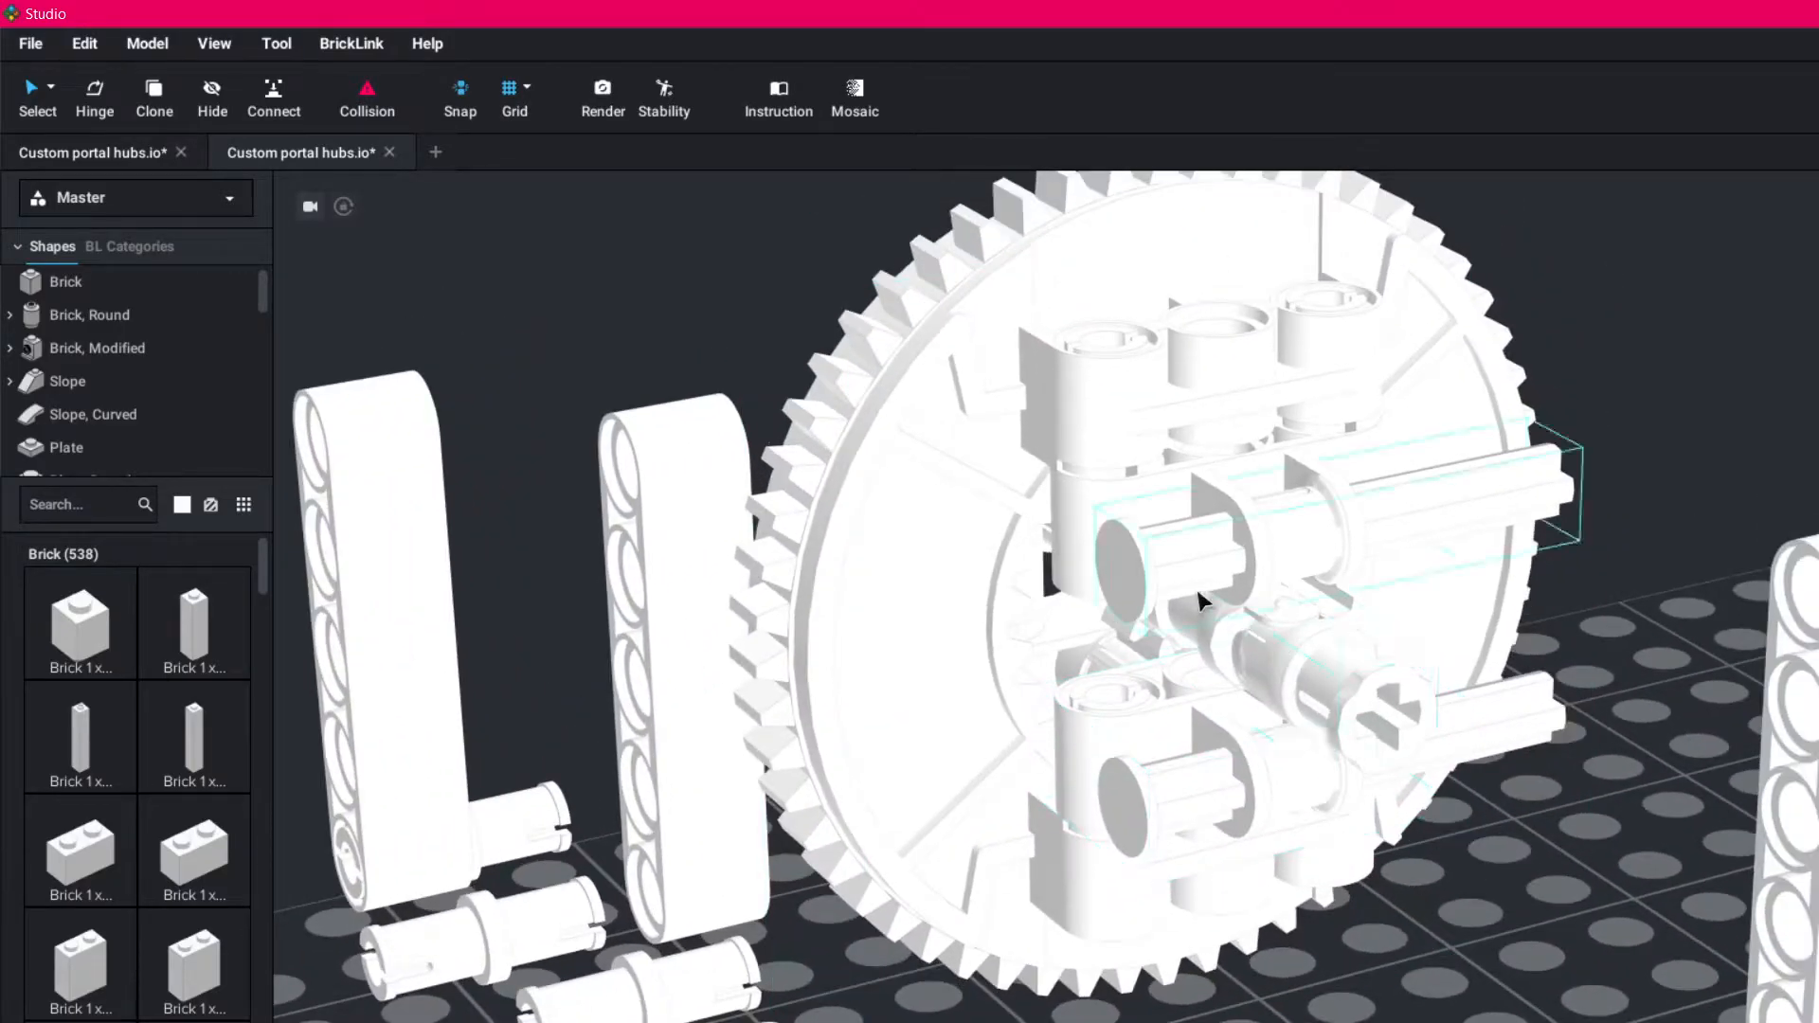
{"action": "left_click_drag", "start_coordinate": [1208, 559], "coordinate": [1762, 474]}
{"action": "left_click_drag", "start_coordinate": [1160, 810], "coordinate": [1800, 568]}
- Remove the upper inner connector block and its two upright pins from the front of the large gear
{"action": "mouse_move", "coordinate": [1671, 813]}
{"action": "right_mouse_down"}
{"action": "mouse_move", "coordinate": [1687, 770]}
{"action": "mouse_move", "coordinate": [1696, 791]}
{"action": "right_mouse_up"}
{"action": "left_click_drag", "start_coordinate": [841, 633], "coordinate": [1227, 1022]}
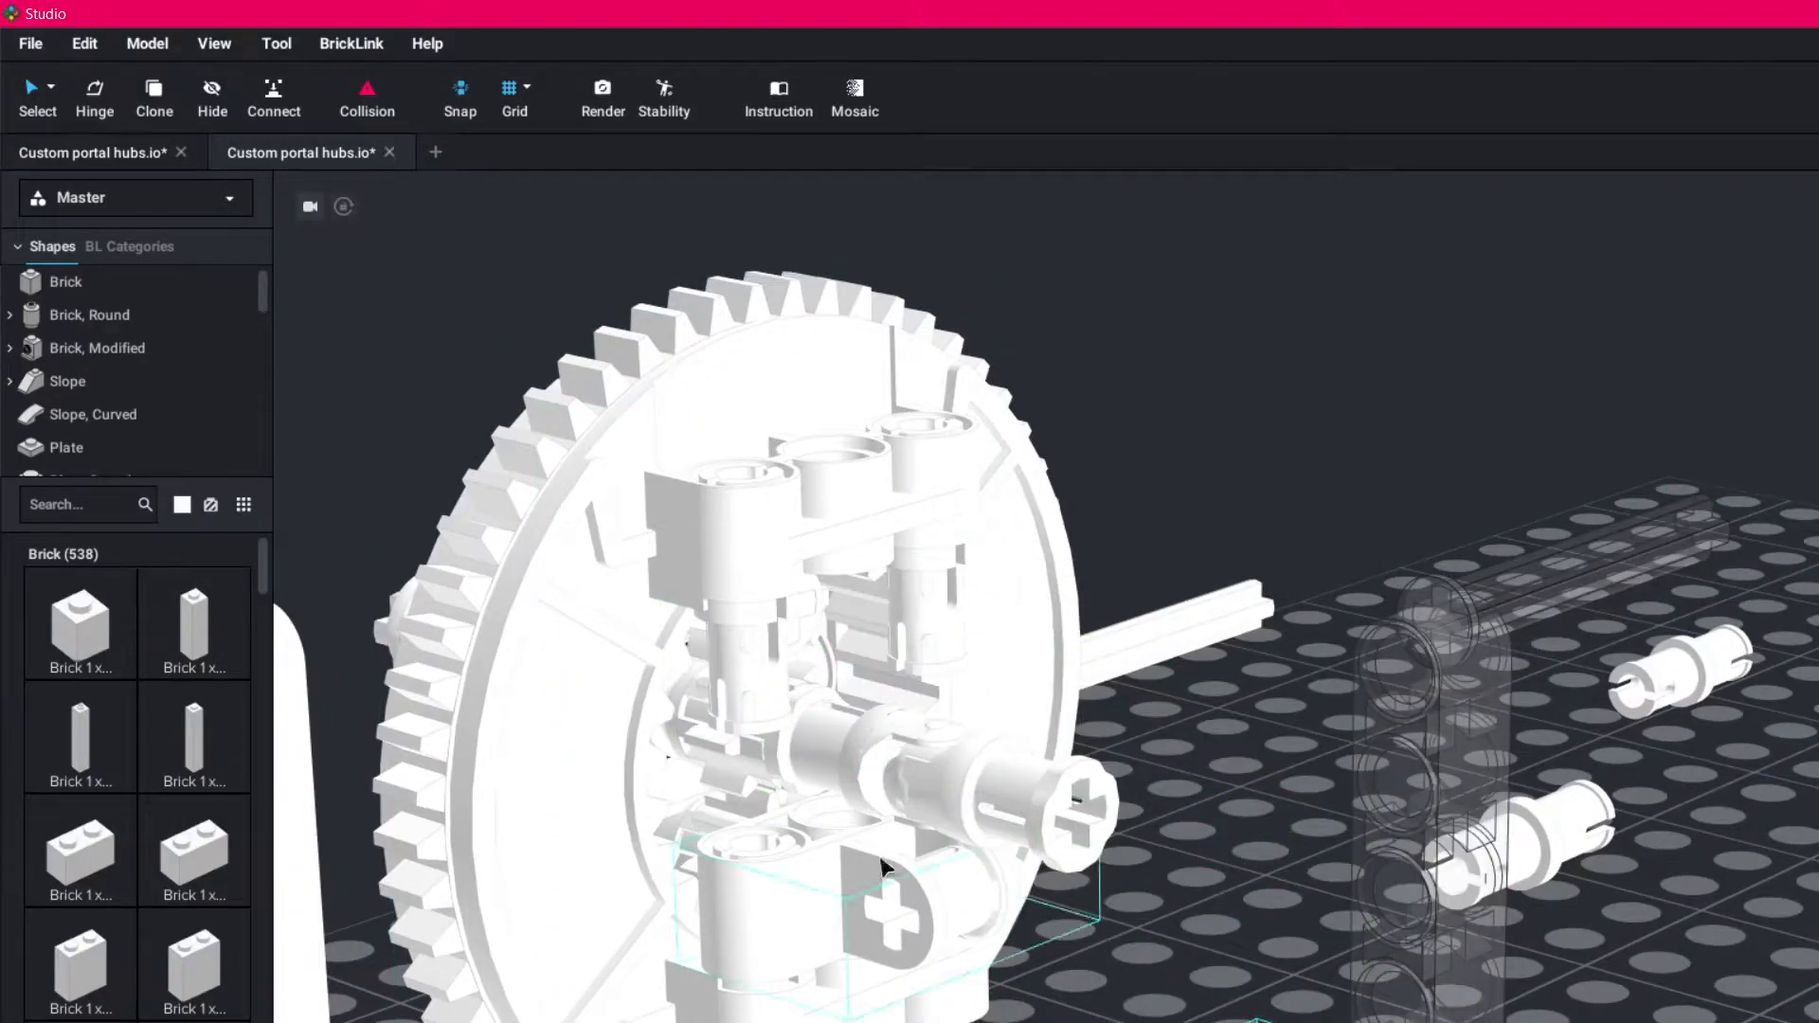
{"action": "left_click_drag", "start_coordinate": [765, 659], "coordinate": [1109, 1014]}
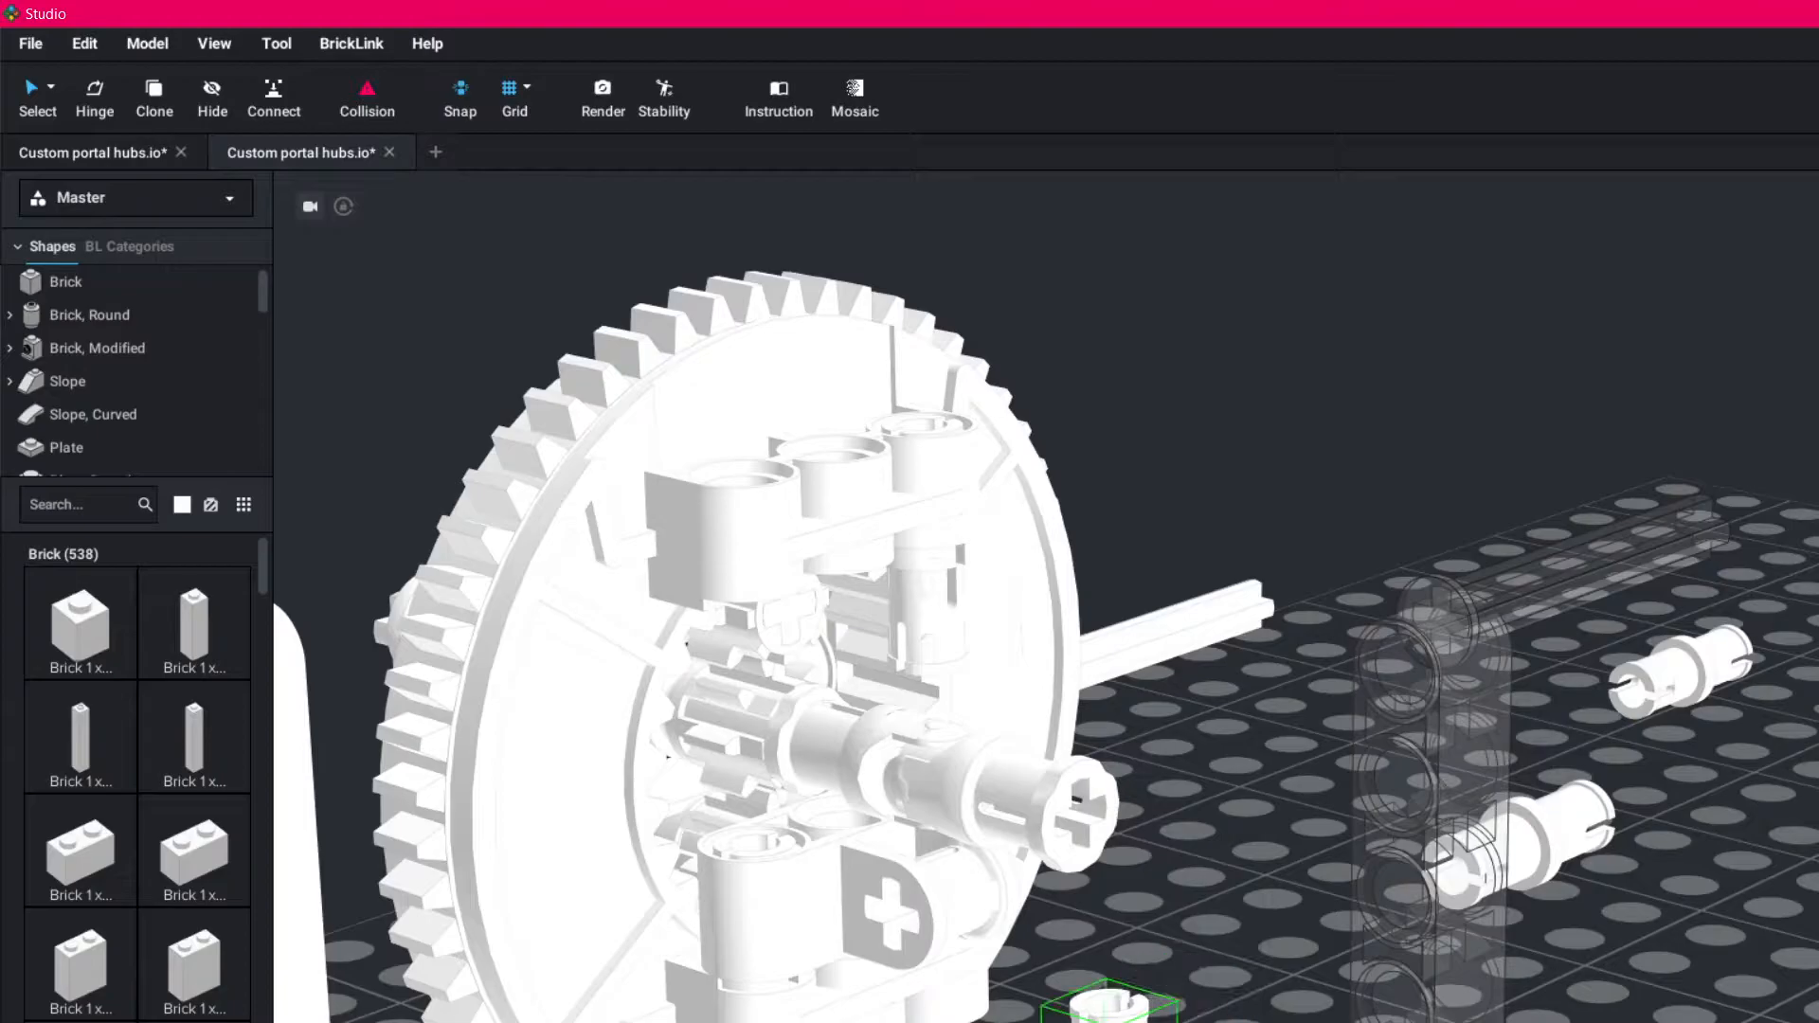
{"action": "left_click_drag", "start_coordinate": [975, 617], "coordinate": [1260, 976]}
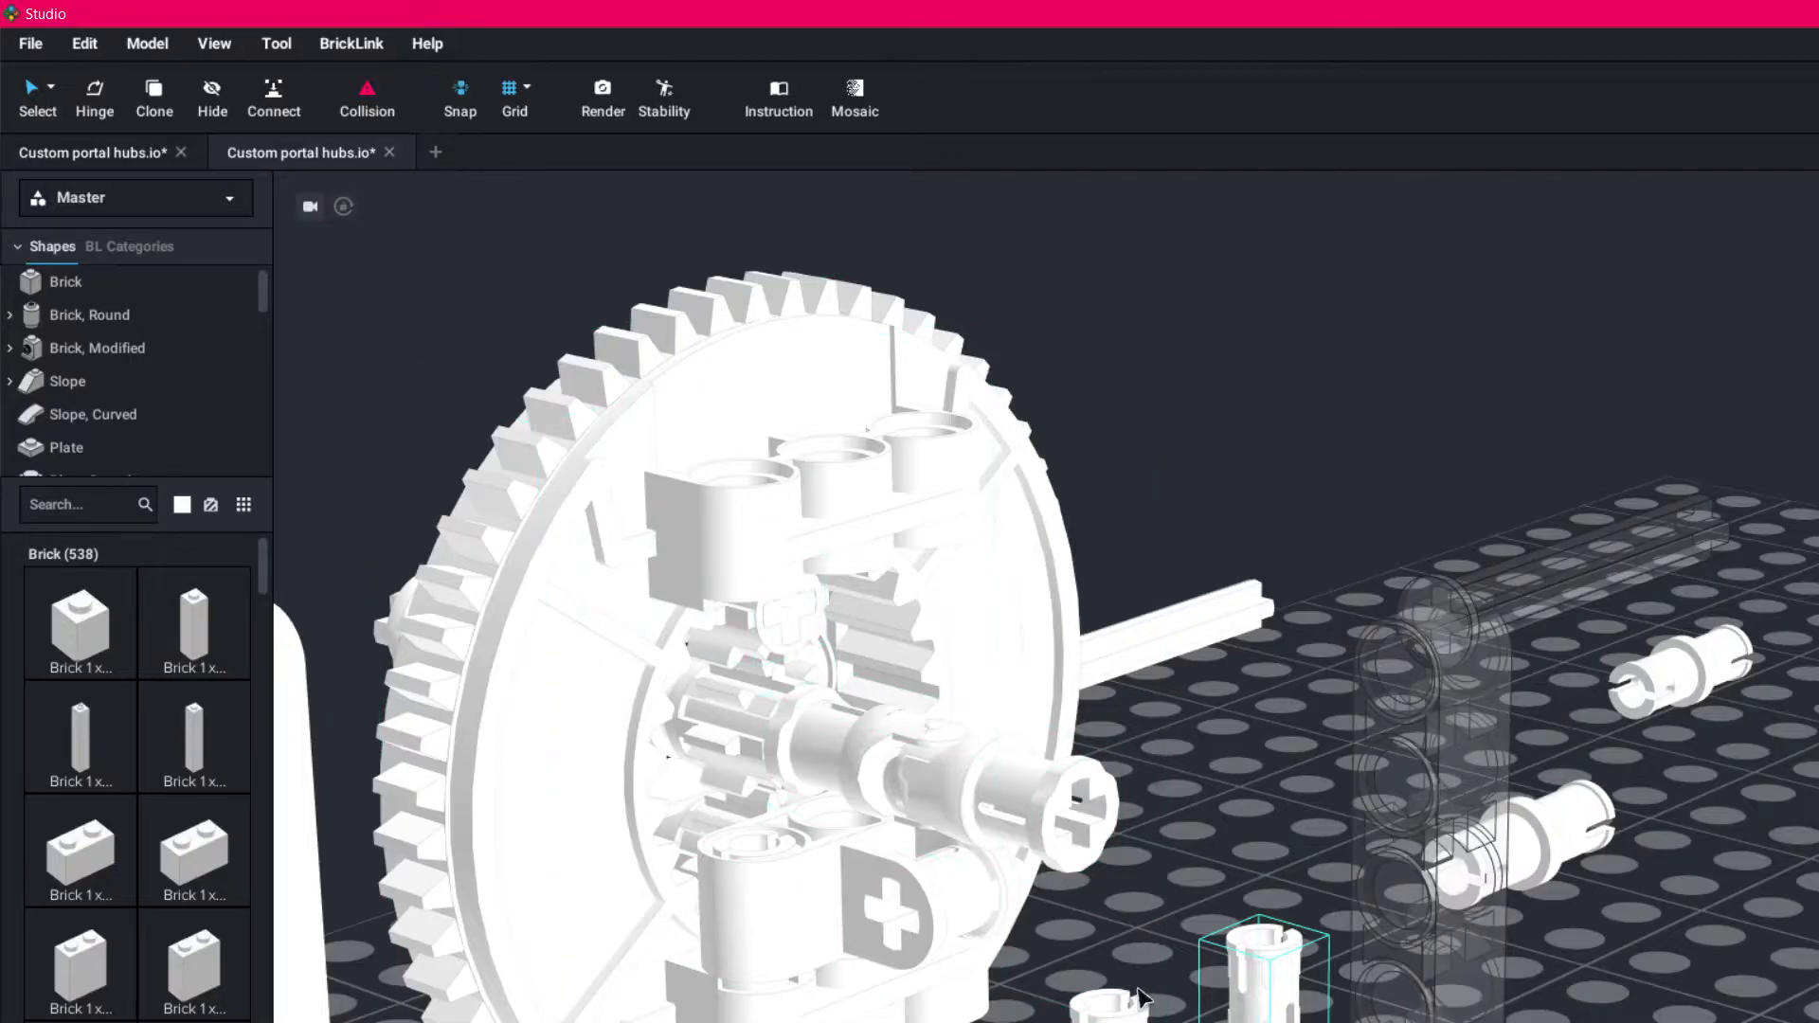
- Remove the lower inner connector block and its two upright pins from the hub
{"action": "left_click_drag", "start_coordinate": [798, 954], "coordinate": [1705, 947]}
{"action": "left_click_drag", "start_coordinate": [754, 933], "coordinate": [1692, 910]}
{"action": "left_click_drag", "start_coordinate": [911, 894], "coordinate": [1786, 834]}
- Examine the exposed small gears and central drive shaft from the front, side and back of the hub
{"action": "mouse_move", "coordinate": [1286, 793]}
{"action": "right_mouse_down"}
{"action": "mouse_move", "coordinate": [1269, 776]}
{"action": "mouse_move", "coordinate": [1253, 794]}
{"action": "mouse_move", "coordinate": [1258, 772]}
{"action": "right_mouse_up"}
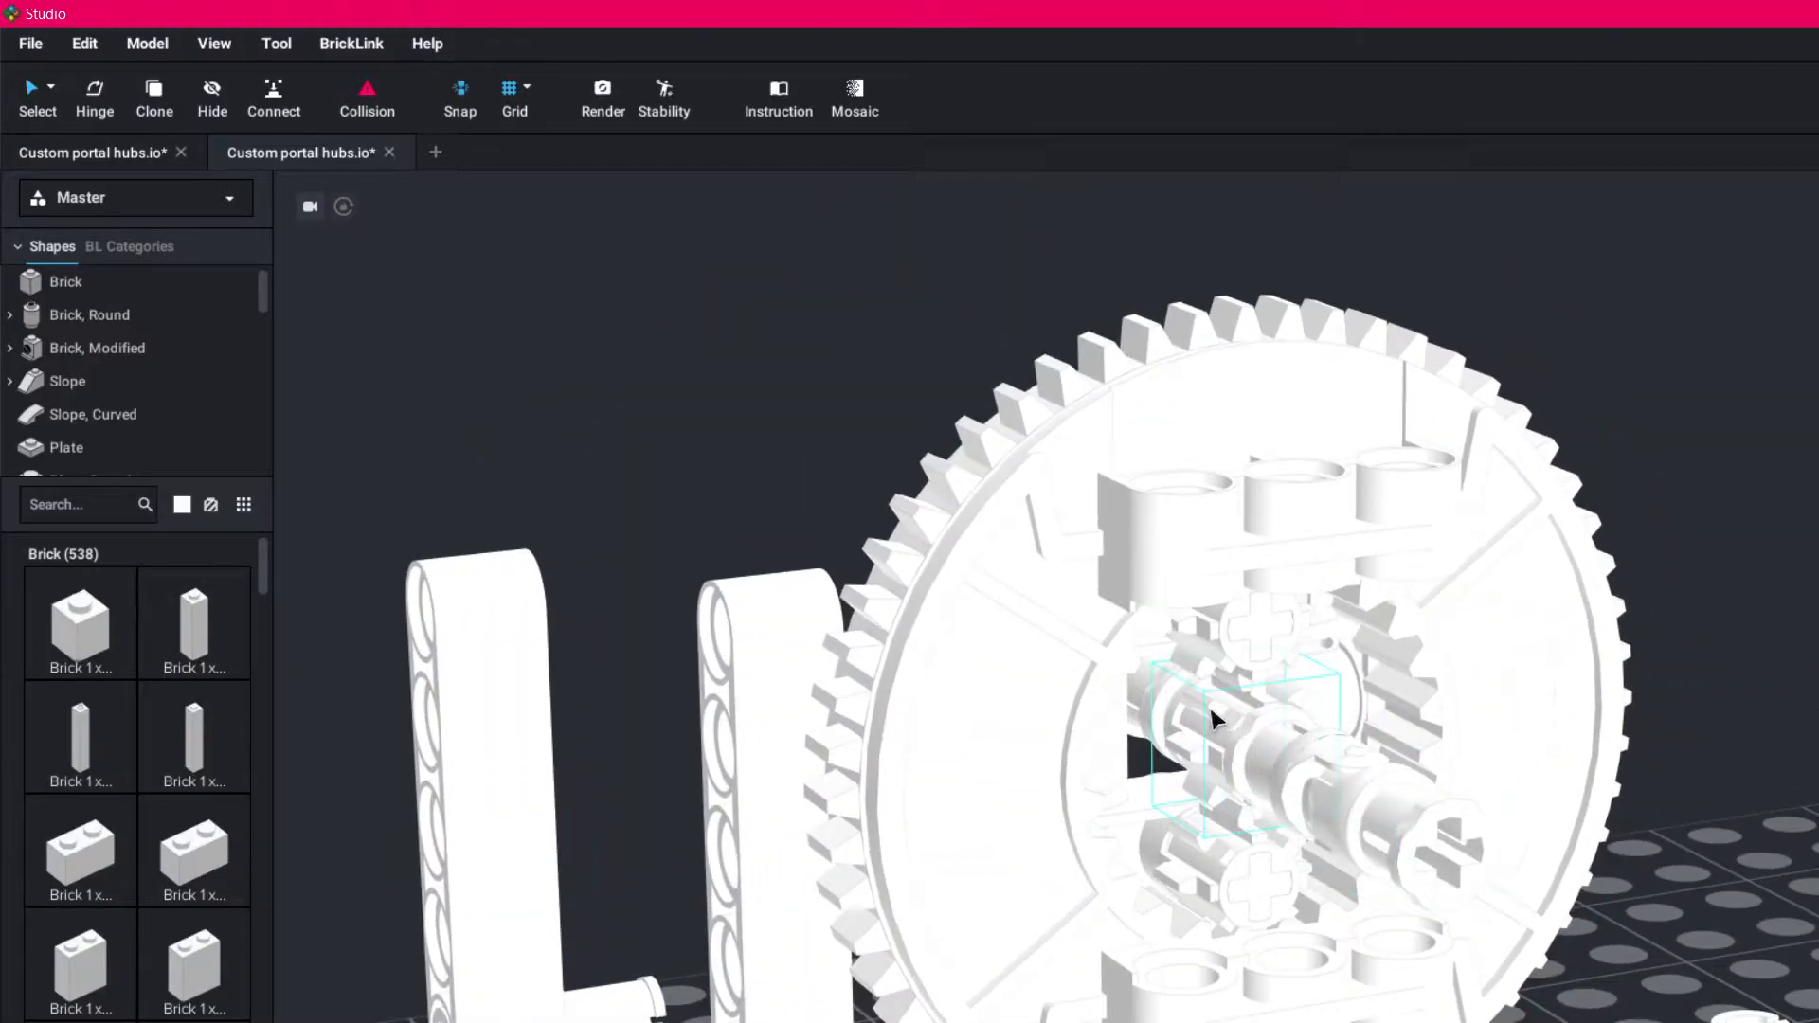
{"action": "right_click_drag", "start_coordinate": [1335, 797], "coordinate": [1233, 778]}
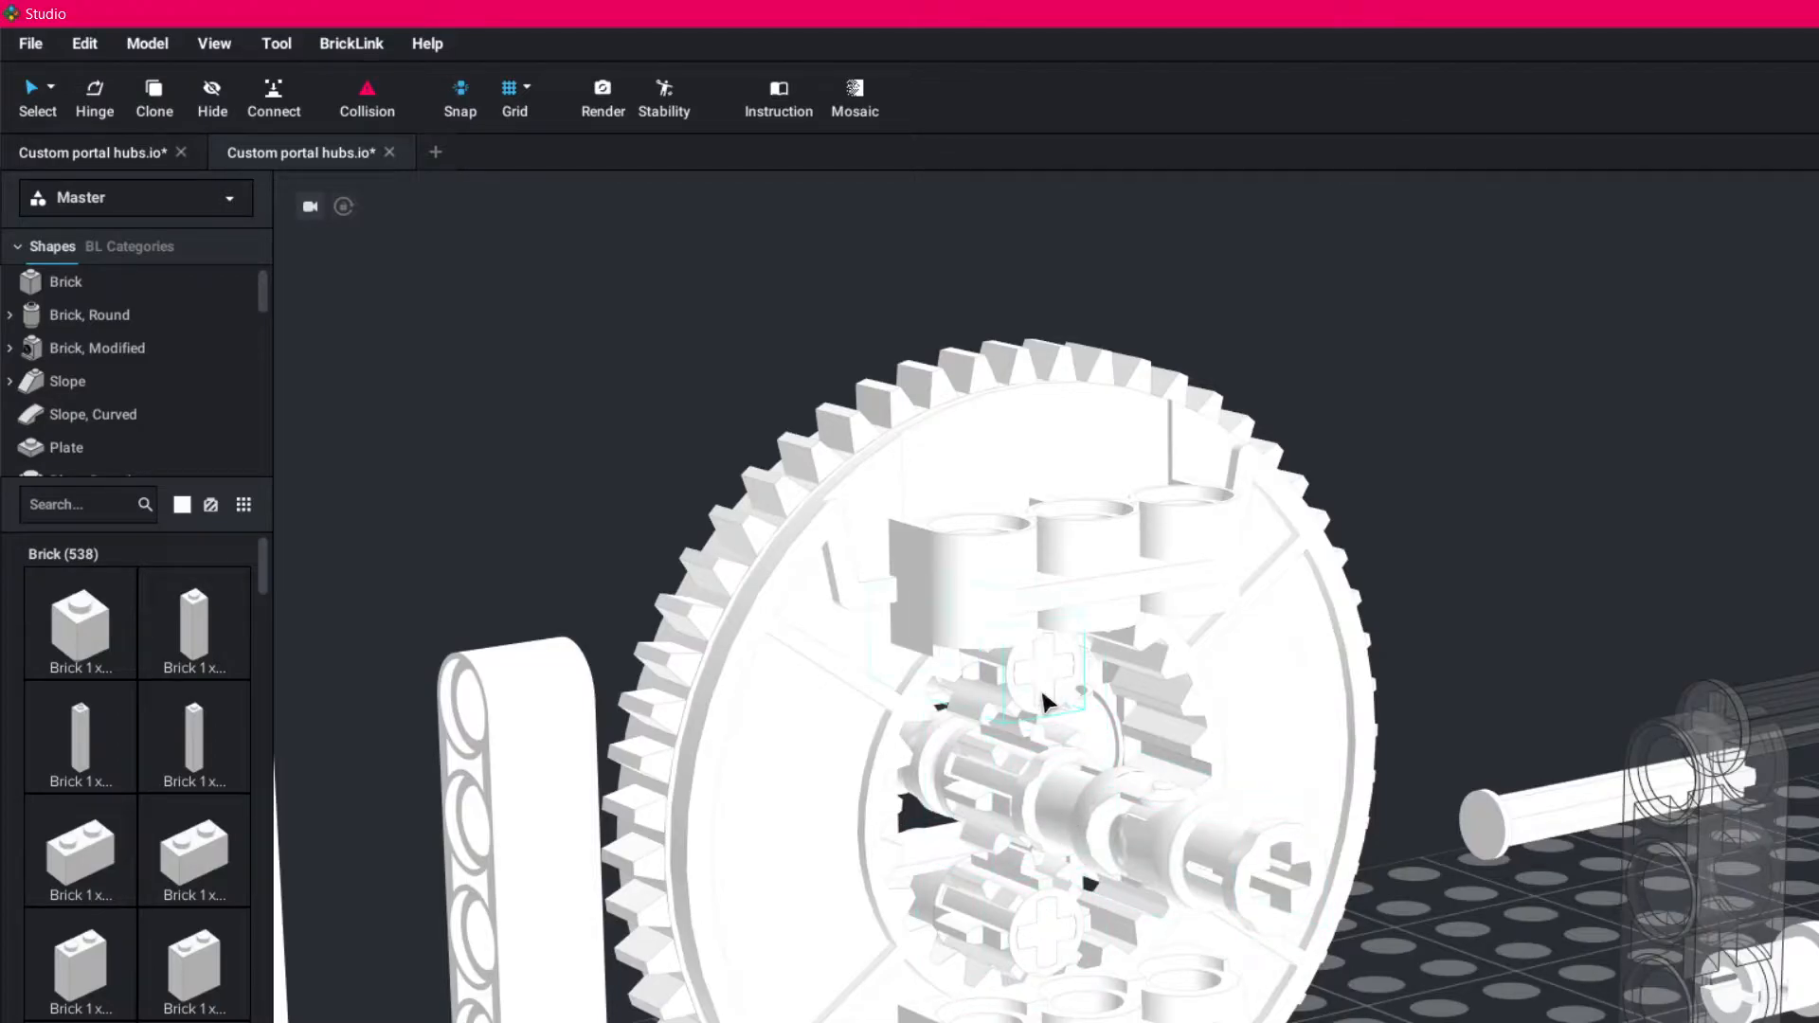
{"action": "right_click_drag", "start_coordinate": [904, 844], "coordinate": [858, 807]}
{"action": "middle_click_drag", "start_coordinate": [853, 806], "coordinate": [1238, 895]}
{"action": "right_click_drag", "start_coordinate": [1239, 895], "coordinate": [1286, 886]}
{"action": "right_click_drag", "start_coordinate": [811, 896], "coordinate": [675, 853]}
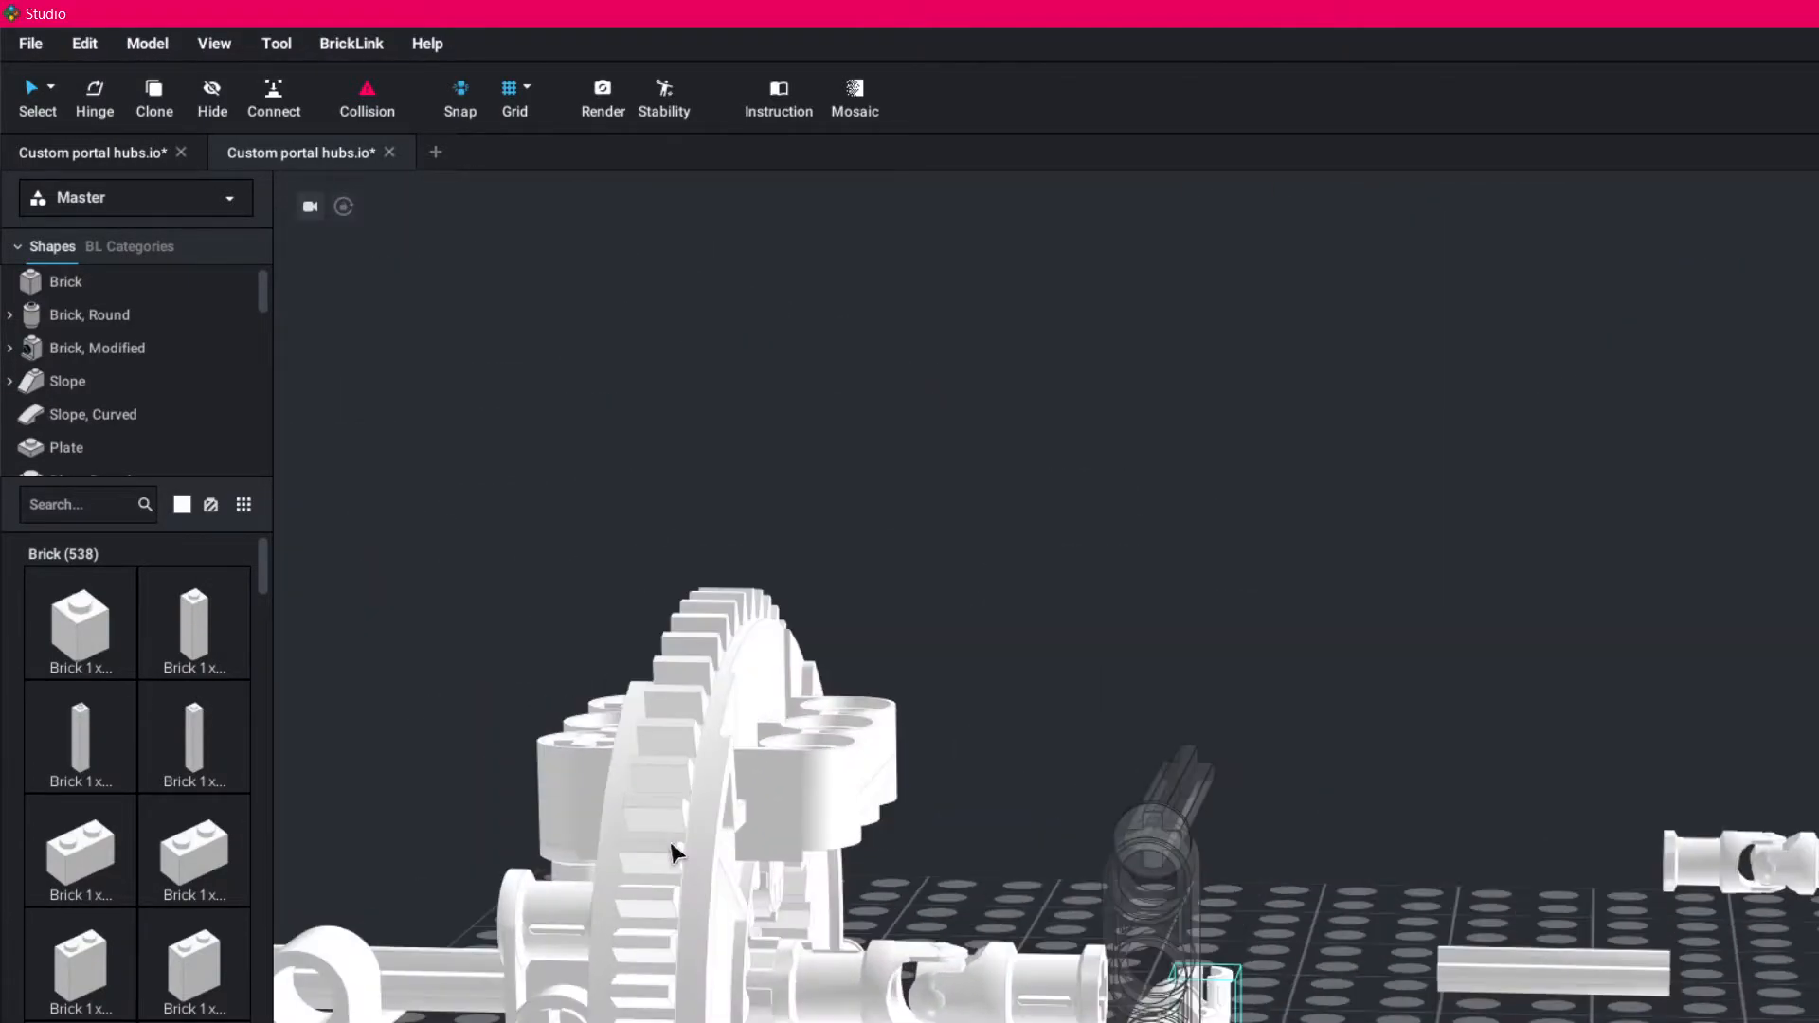
{"action": "middle_click_drag", "start_coordinate": [637, 942], "coordinate": [1466, 943]}
{"action": "right_click_drag", "start_coordinate": [1466, 943], "coordinate": [1505, 993]}
{"action": "right_click_drag", "start_coordinate": [1101, 896], "coordinate": [1128, 909]}
{"action": "middle_click_drag", "start_coordinate": [699, 747], "coordinate": [1095, 661]}
- Slide the loose three-hole block off its two pins and pull the central output axle out of the hub's back
{"action": "right_click_drag", "start_coordinate": [1128, 601], "coordinate": [1109, 592]}
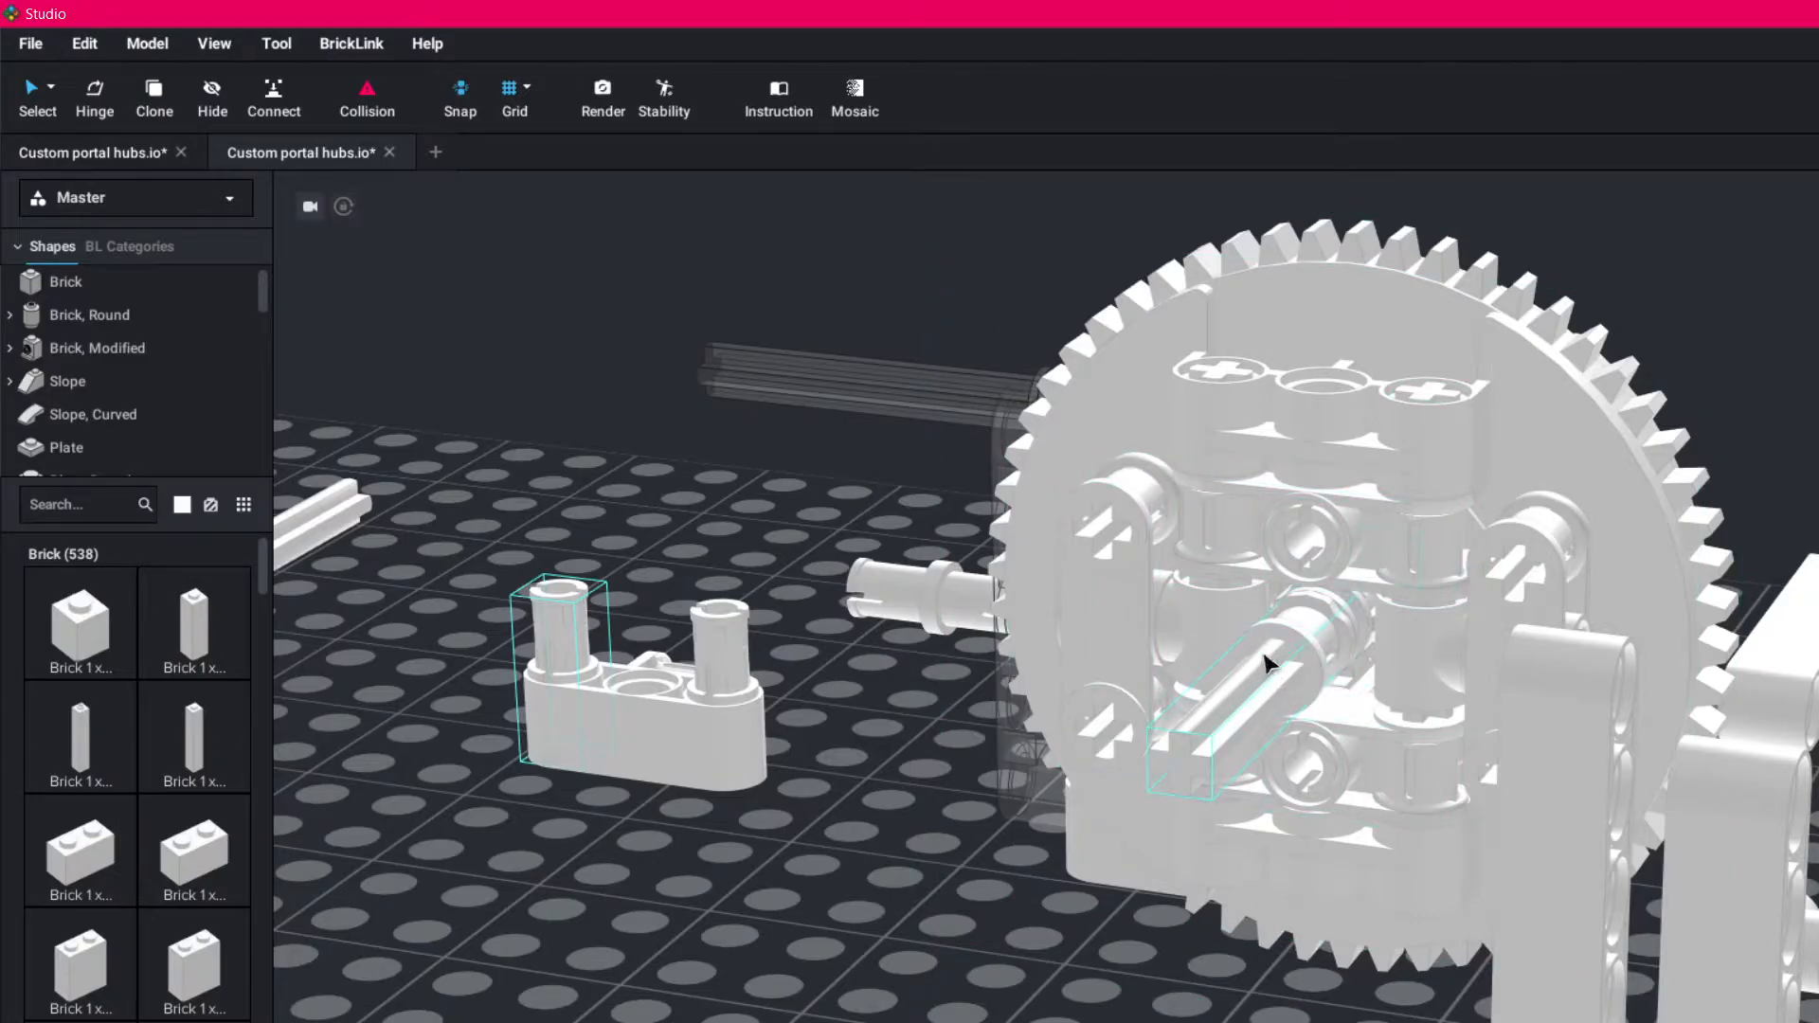
{"action": "left_click_drag", "start_coordinate": [714, 716], "coordinate": [741, 1012]}
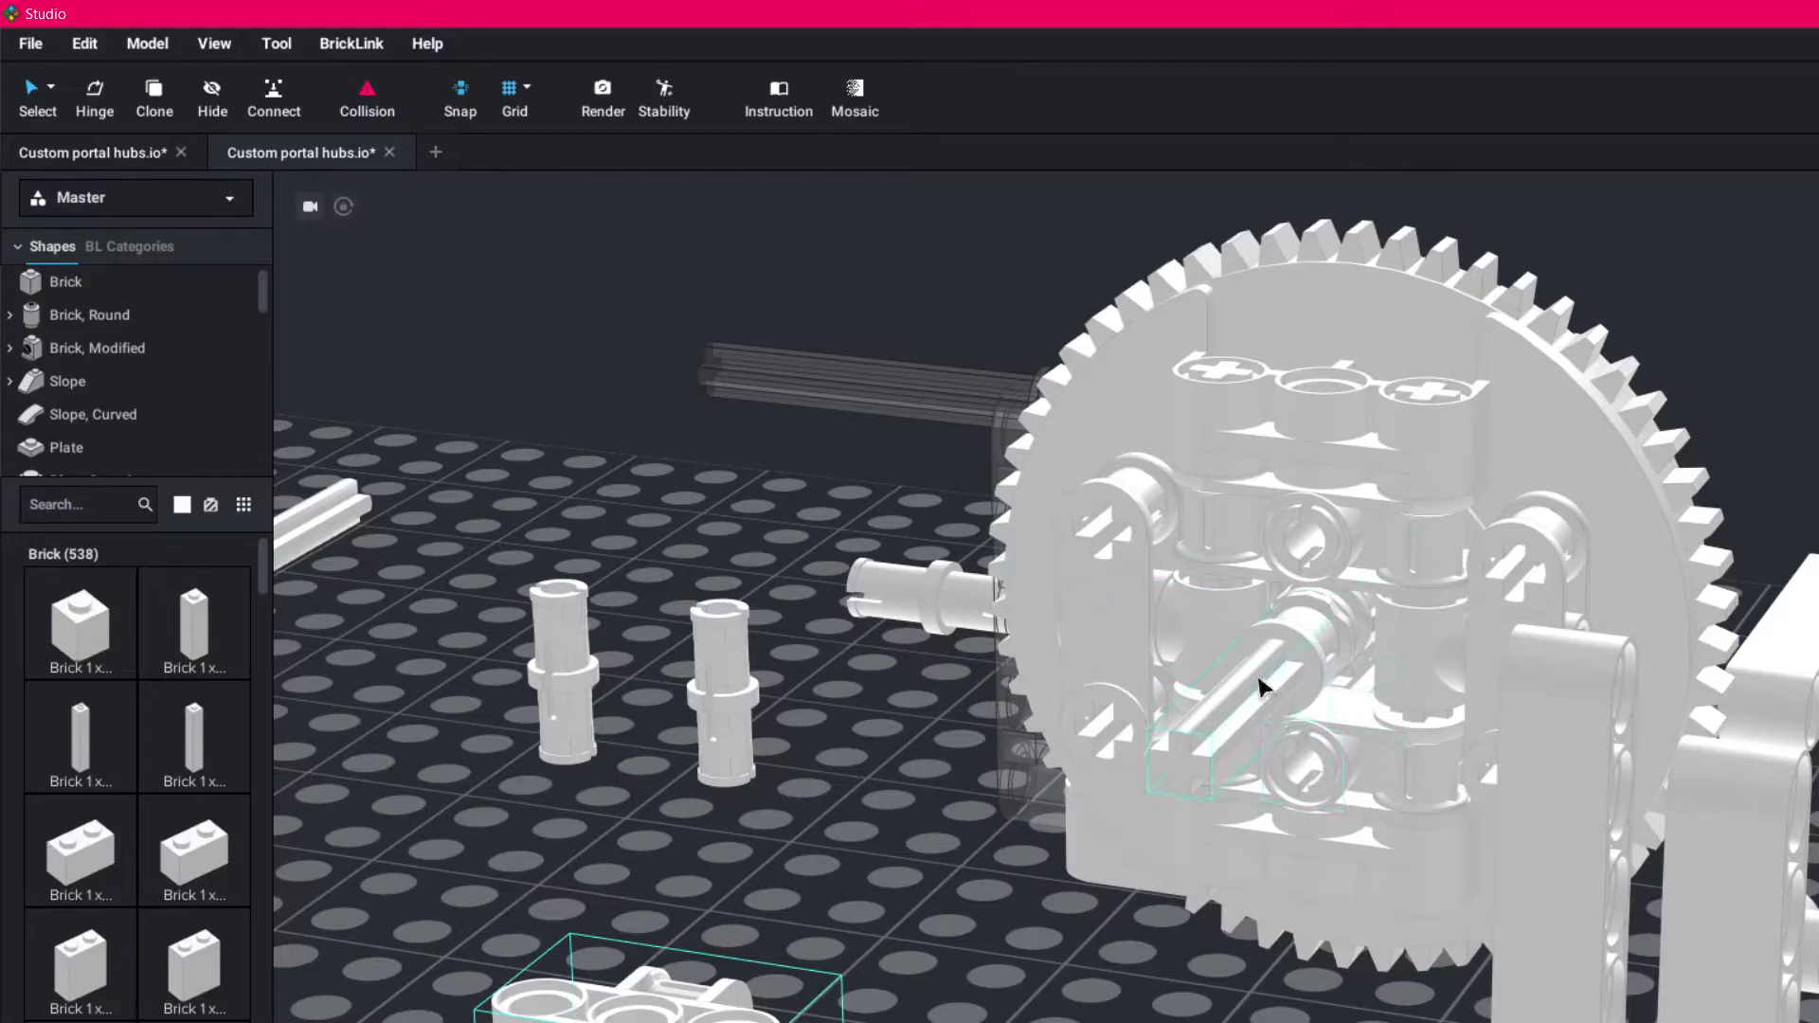
{"action": "left_click_drag", "start_coordinate": [1268, 685], "coordinate": [717, 832]}
- Remove the two side connectors from the back of the hub and move the two loose horizontal pins beside the upright pins
{"action": "right_click_drag", "start_coordinate": [1404, 854], "coordinate": [1392, 840]}
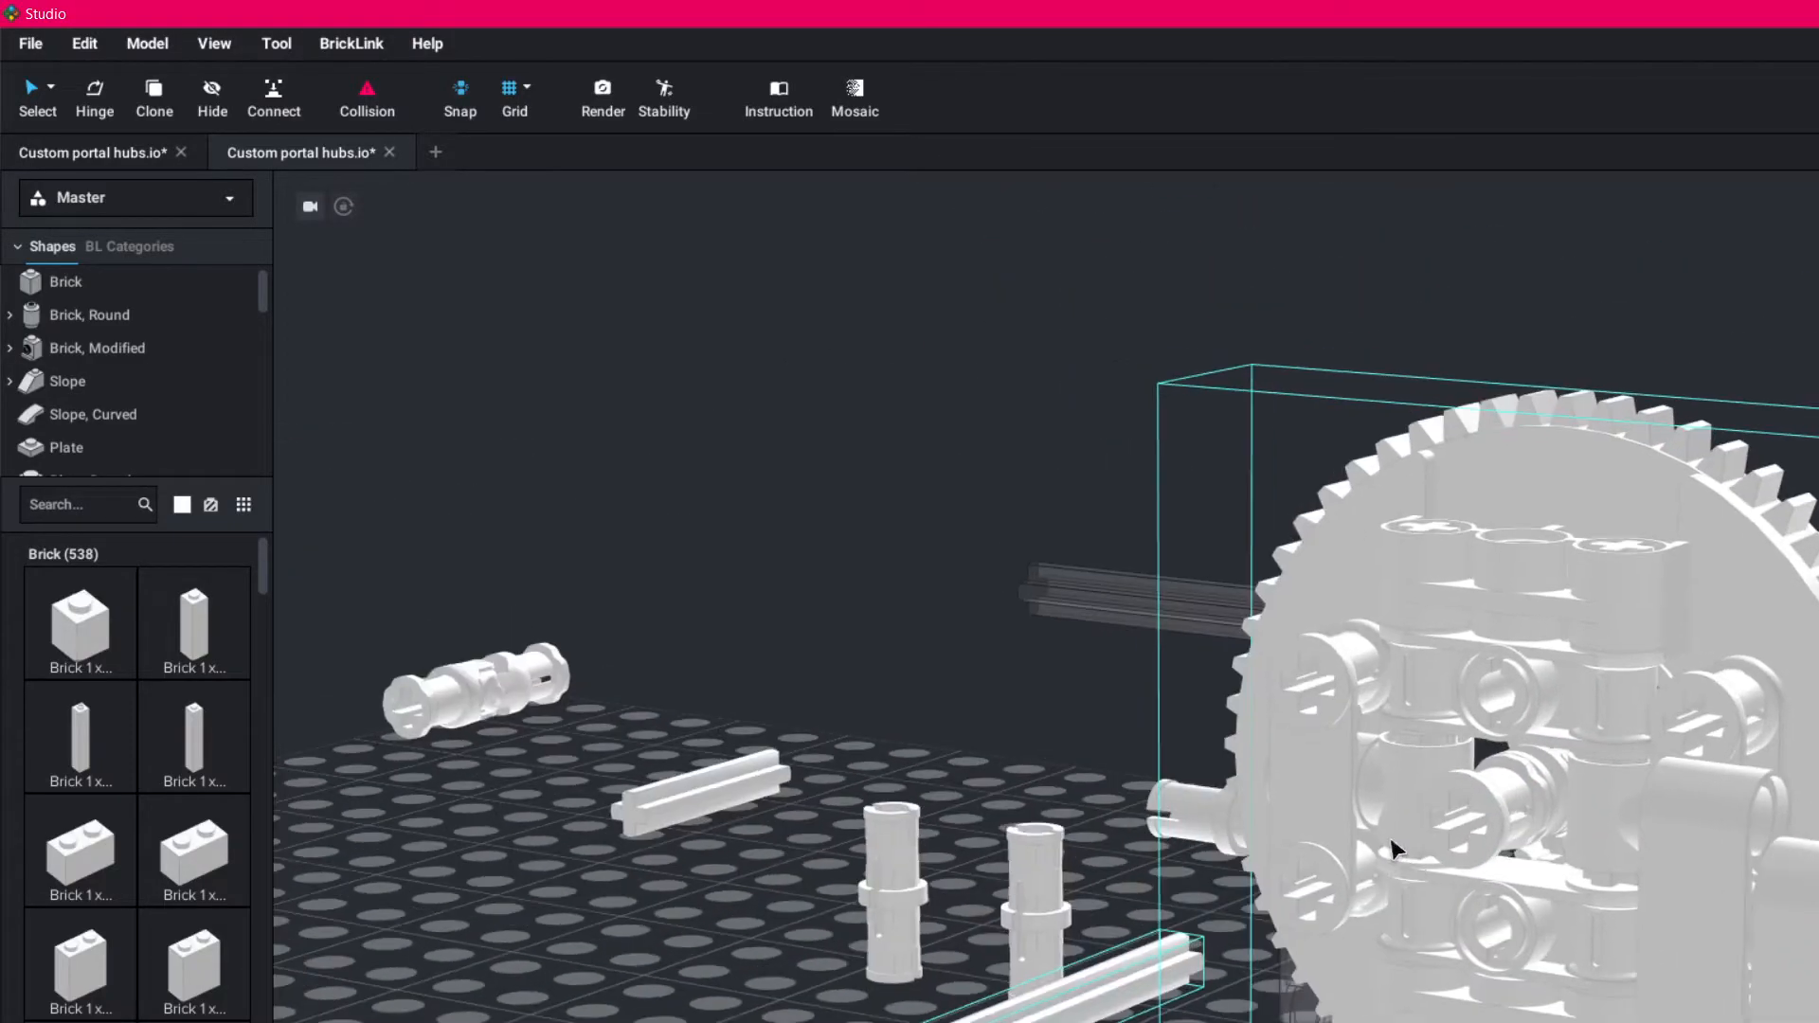
{"action": "right_click_drag", "start_coordinate": [1766, 842], "coordinate": [1796, 845]}
{"action": "right_click_drag", "start_coordinate": [1545, 881], "coordinate": [1438, 862]}
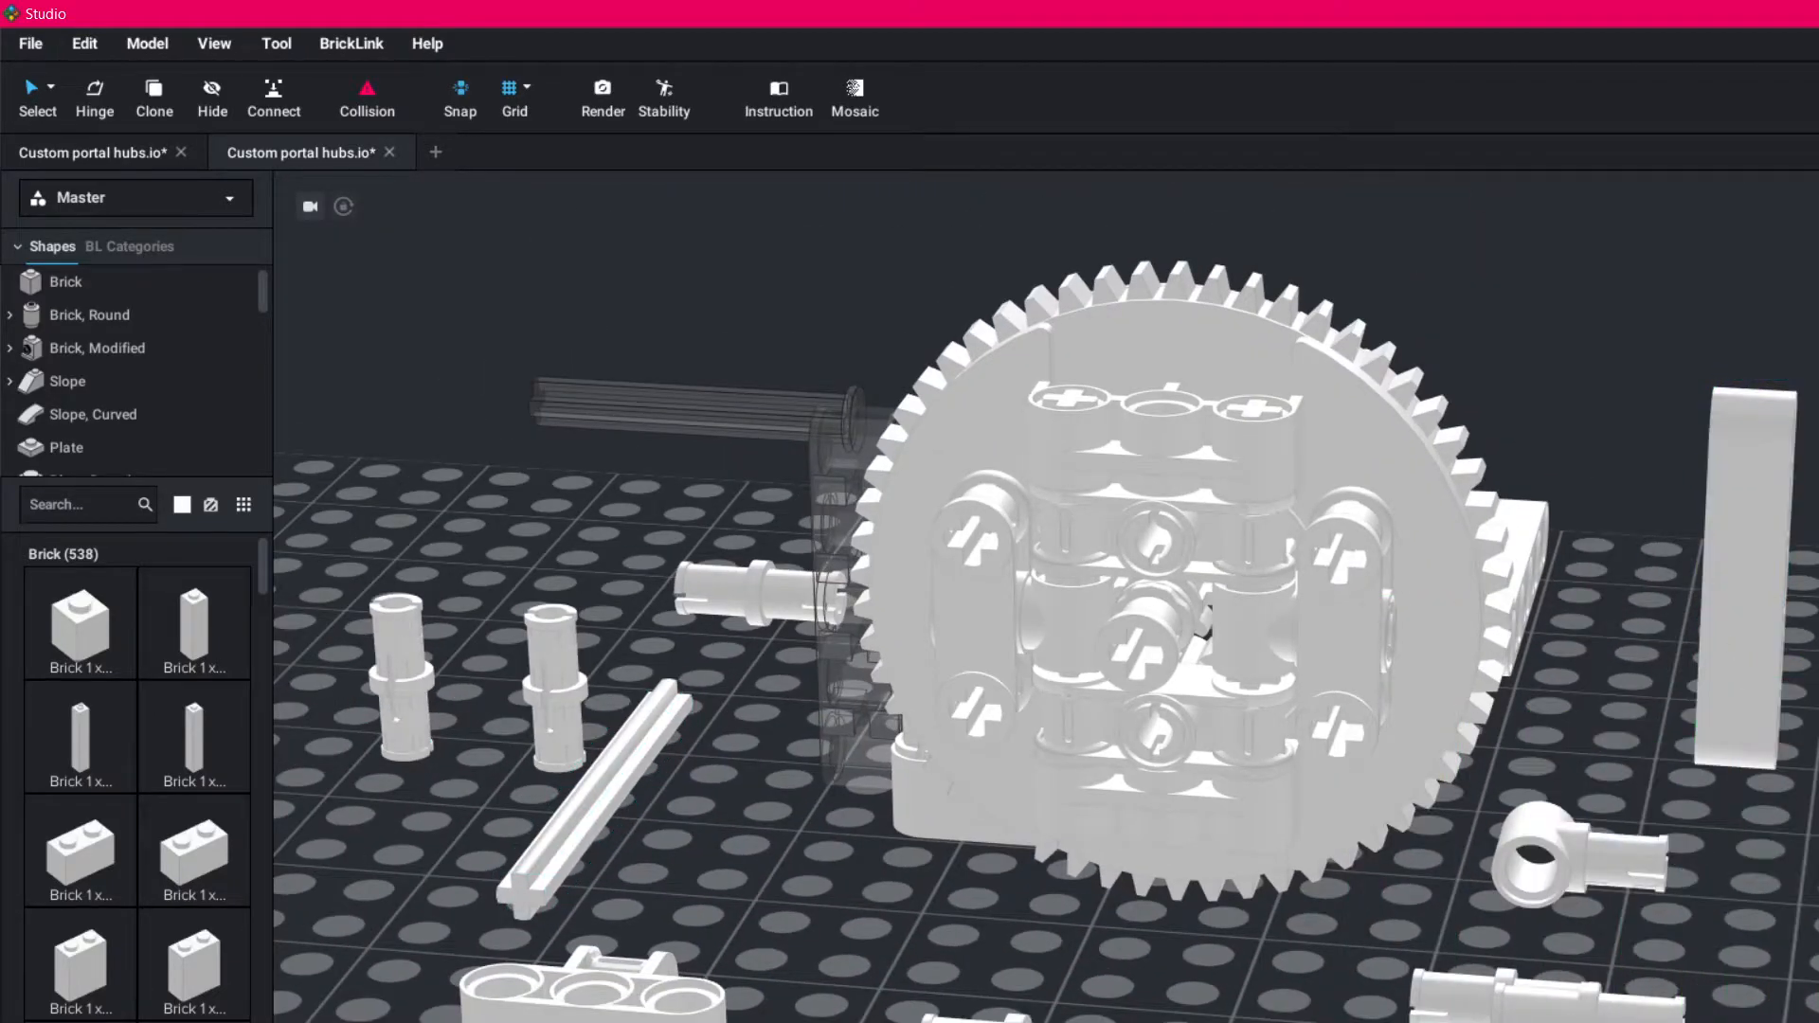
{"action": "left_click_drag", "start_coordinate": [760, 601], "coordinate": [375, 813]}
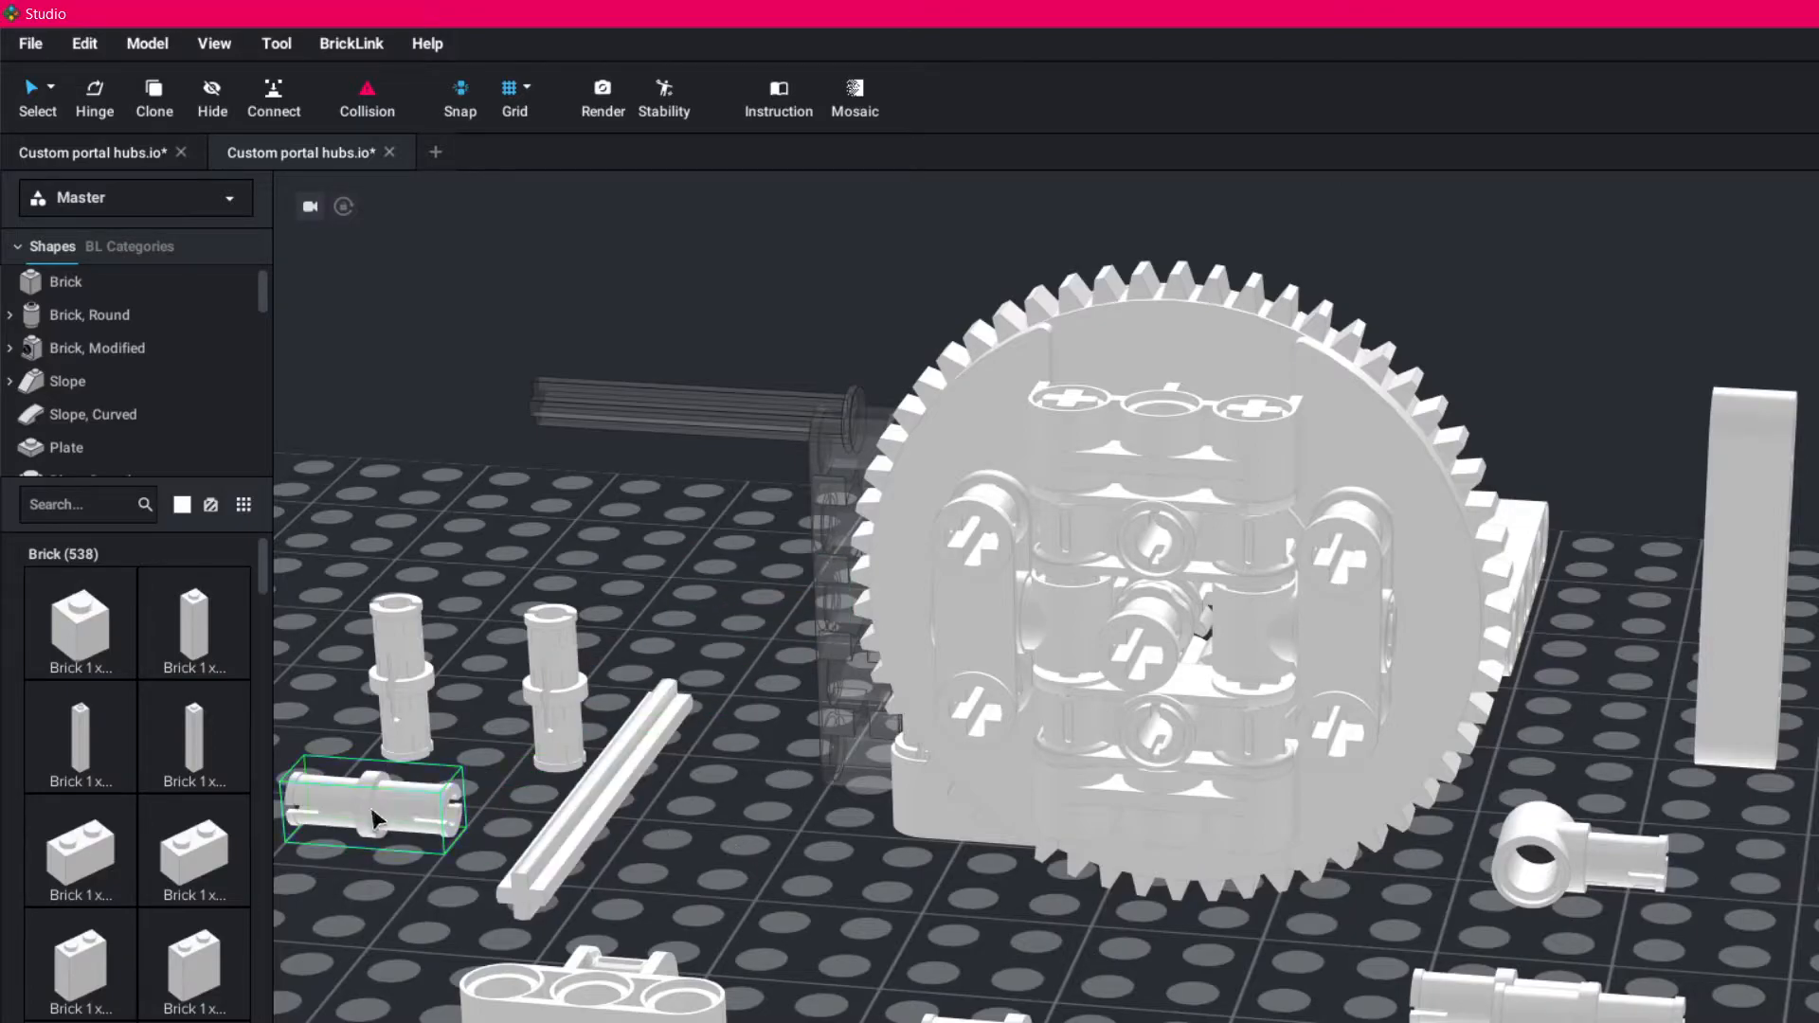
{"action": "left_click_drag", "start_coordinate": [1346, 668], "coordinate": [1255, 1019]}
{"action": "left_click_drag", "start_coordinate": [1002, 656], "coordinate": [825, 967]}
{"action": "left_click_drag", "start_coordinate": [787, 911], "coordinate": [388, 886]}
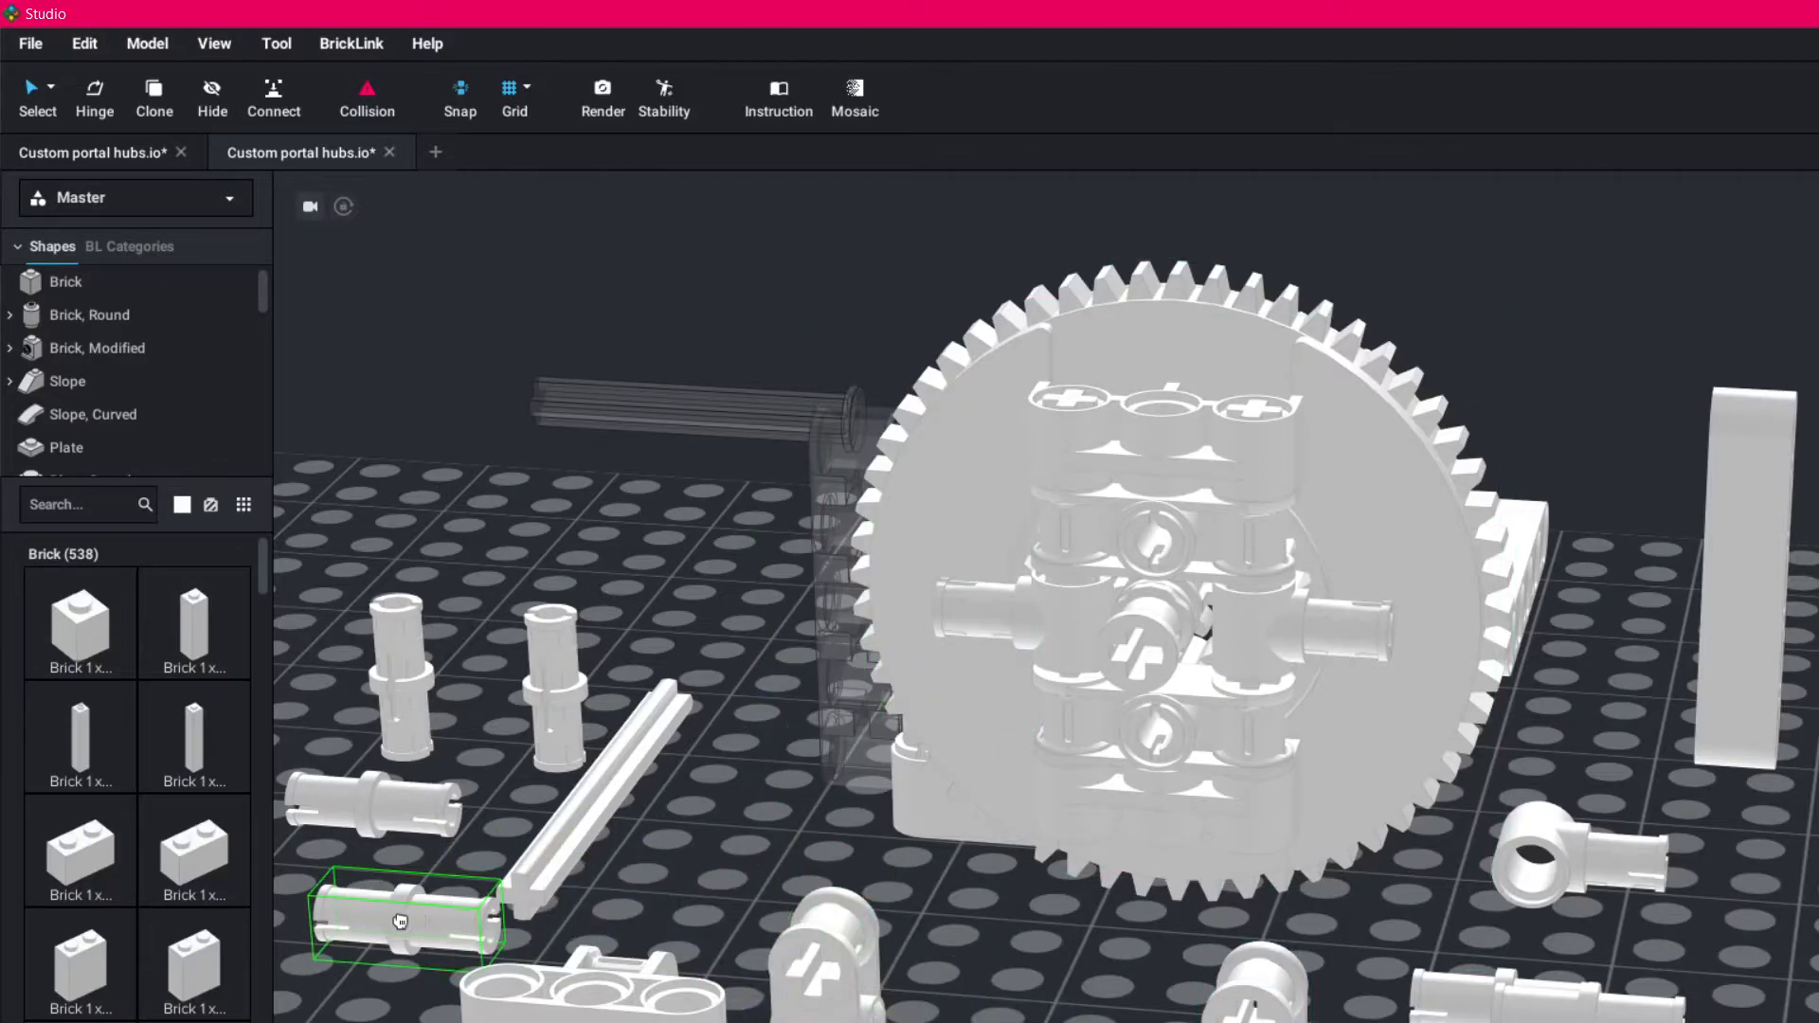
- Clear the loose output axle and one detached side connector away from the area in front of the hub
{"action": "right_click_drag", "start_coordinate": [1052, 1022], "coordinate": [1035, 1015]}
{"action": "scroll", "coordinate": [1035, 1020], "scroll_direction": "down", "scroll_amount": 3}
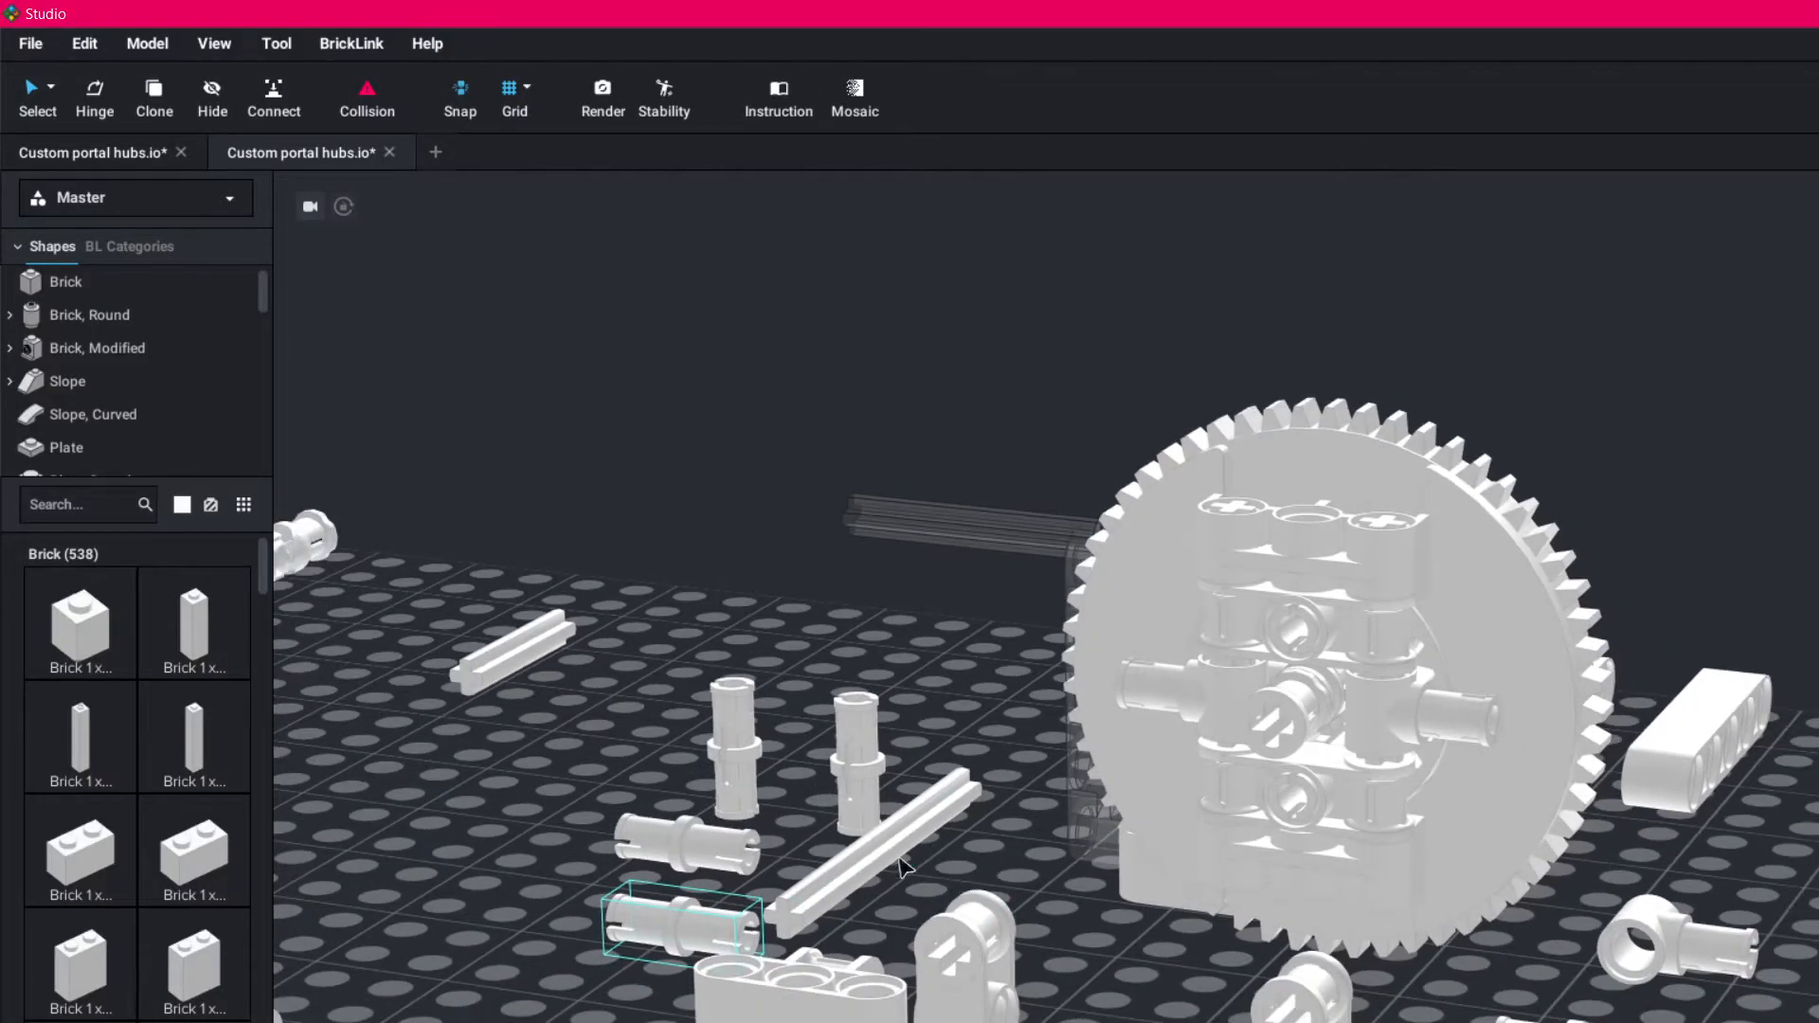
{"action": "left_click_drag", "start_coordinate": [897, 852], "coordinate": [1005, 1022]}
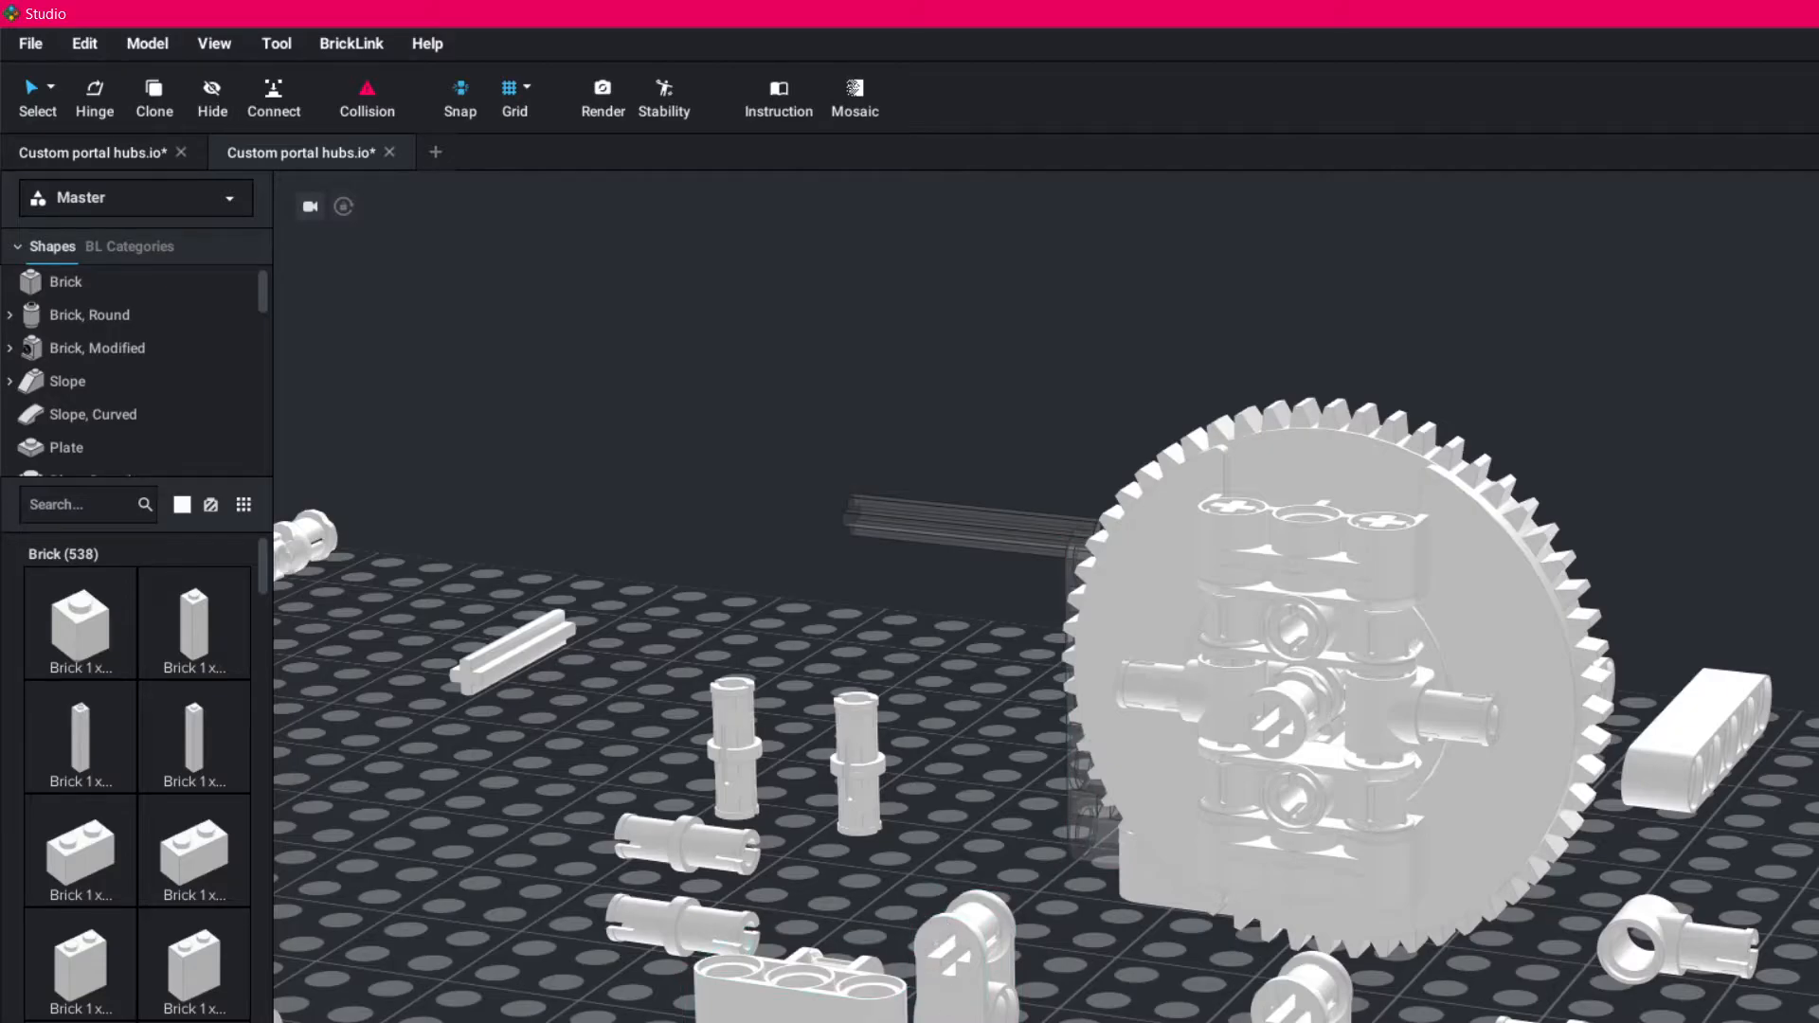
{"action": "right_click_drag", "start_coordinate": [1279, 853], "coordinate": [1171, 838]}
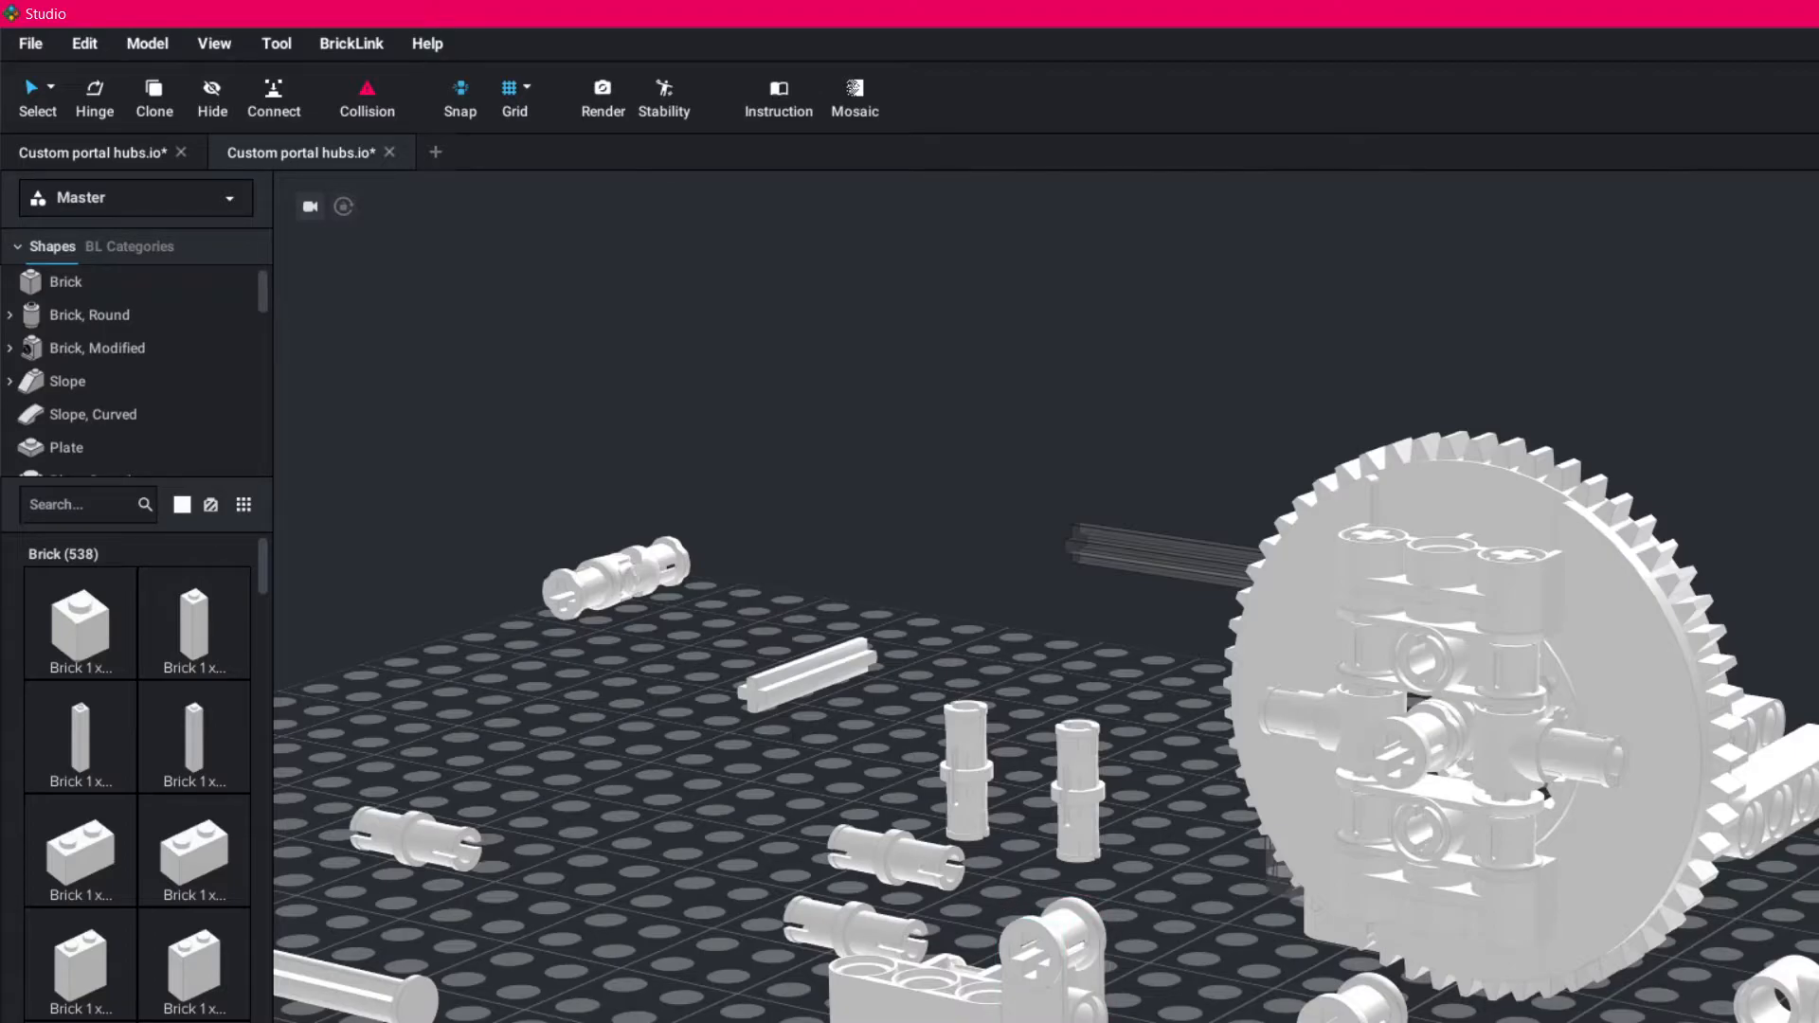
{"action": "right_click_drag", "start_coordinate": [1192, 1014], "coordinate": [1231, 1016]}
{"action": "left_click_drag", "start_coordinate": [801, 985], "coordinate": [500, 801]}
{"action": "left_click_drag", "start_coordinate": [507, 1022], "coordinate": [452, 1019]}
{"action": "left_click_drag", "start_coordinate": [1186, 1016], "coordinate": [1650, 1012]}
- Take the two sideways pin connectors off the hub's vertical axles and move the nearby loose side connector aside
{"action": "right_click_drag", "start_coordinate": [1289, 922], "coordinate": [1286, 906]}
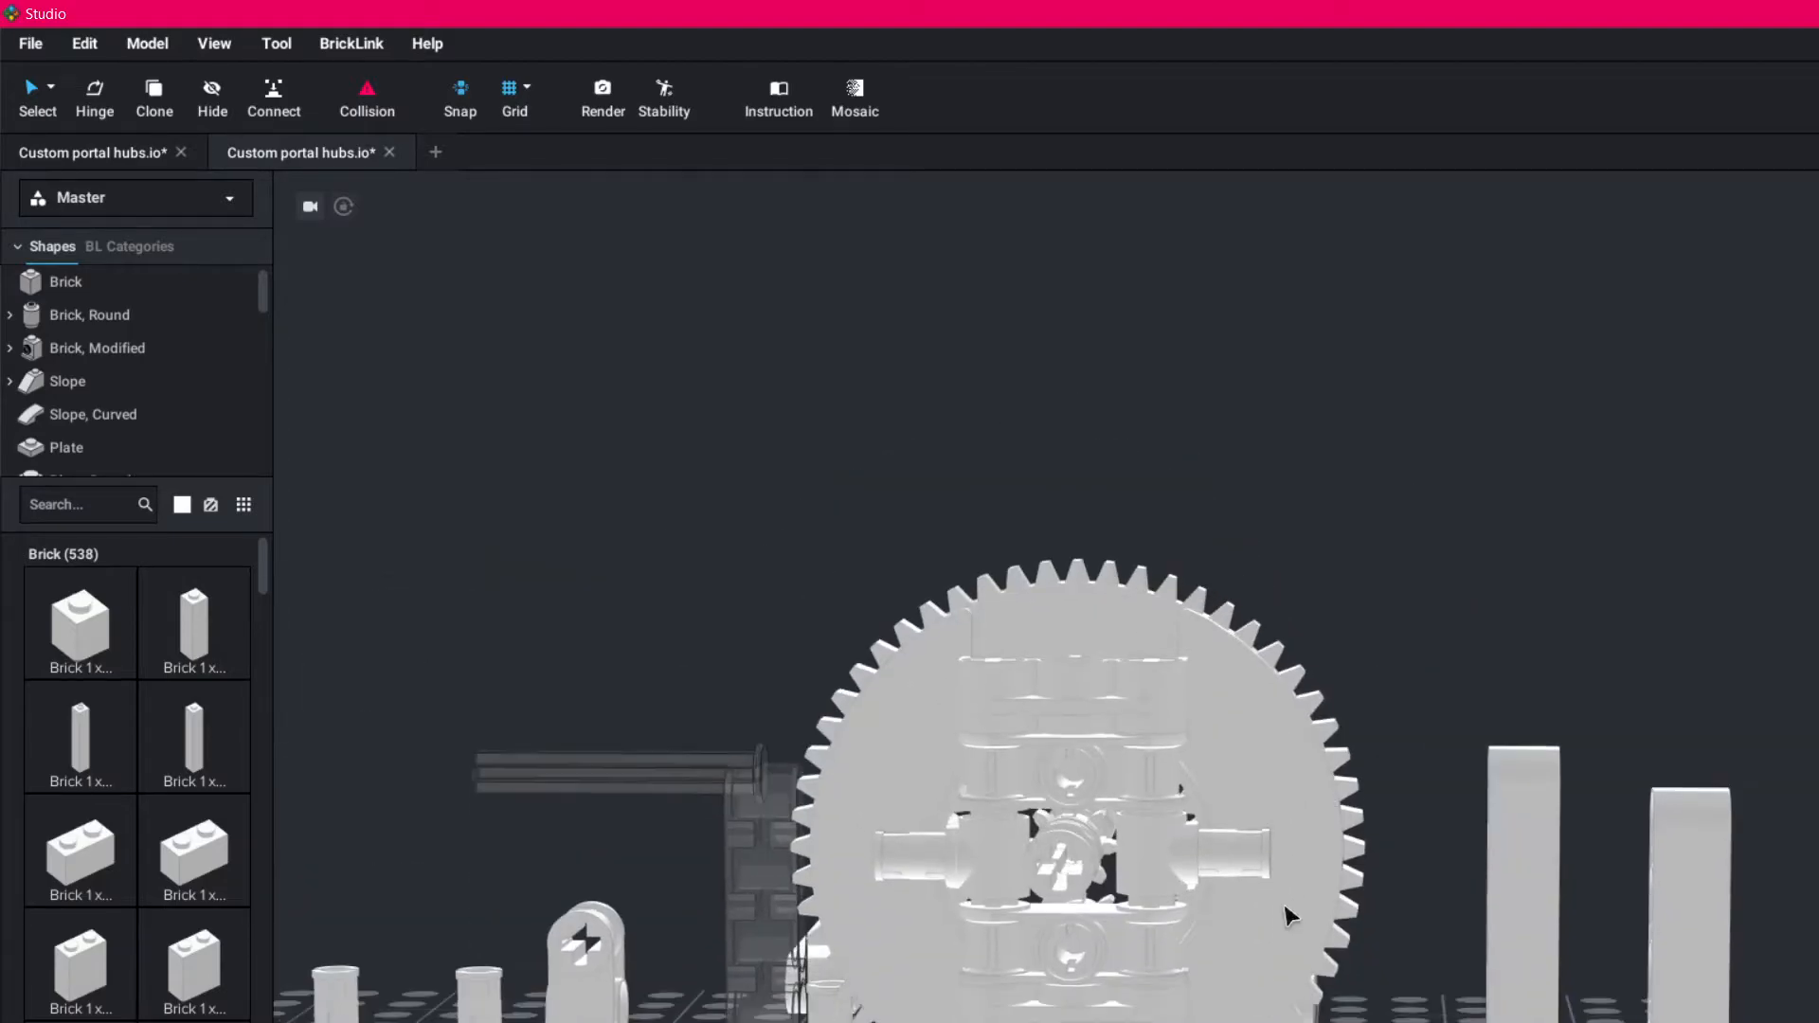
{"action": "left_click_drag", "start_coordinate": [1149, 861], "coordinate": [827, 1021]}
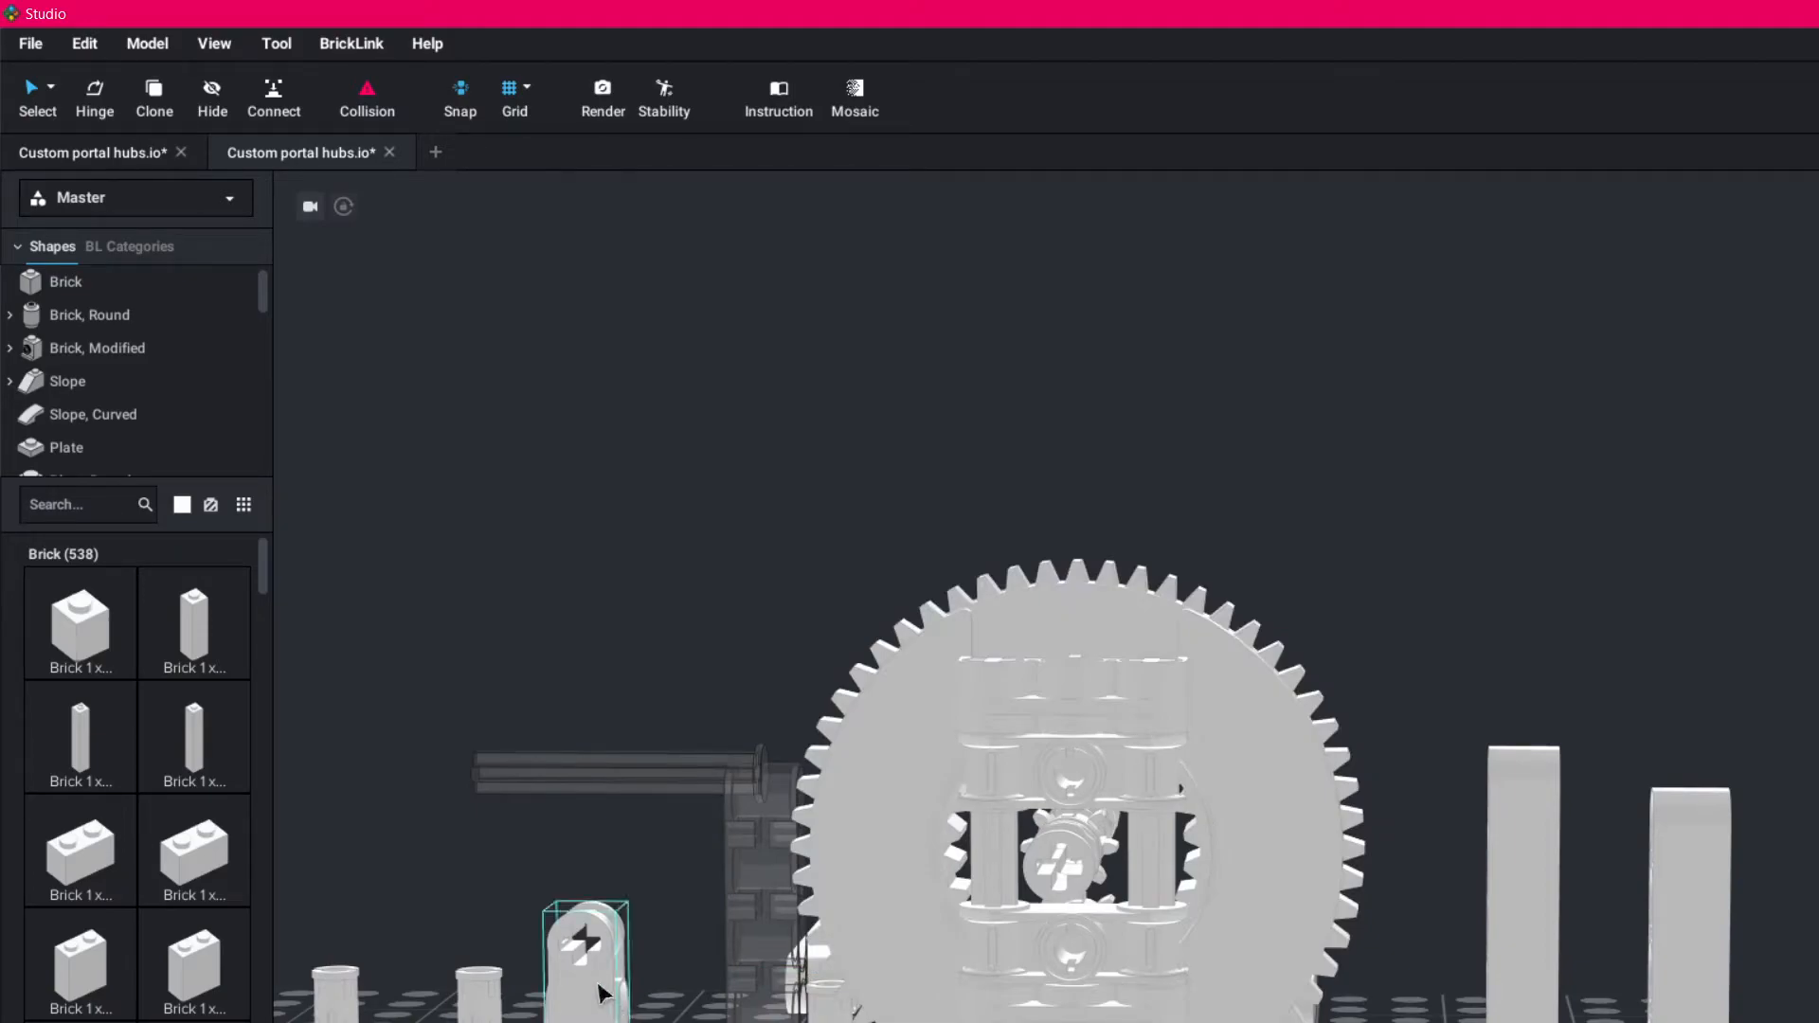
{"action": "left_click_drag", "start_coordinate": [599, 1008], "coordinate": [598, 1022]}
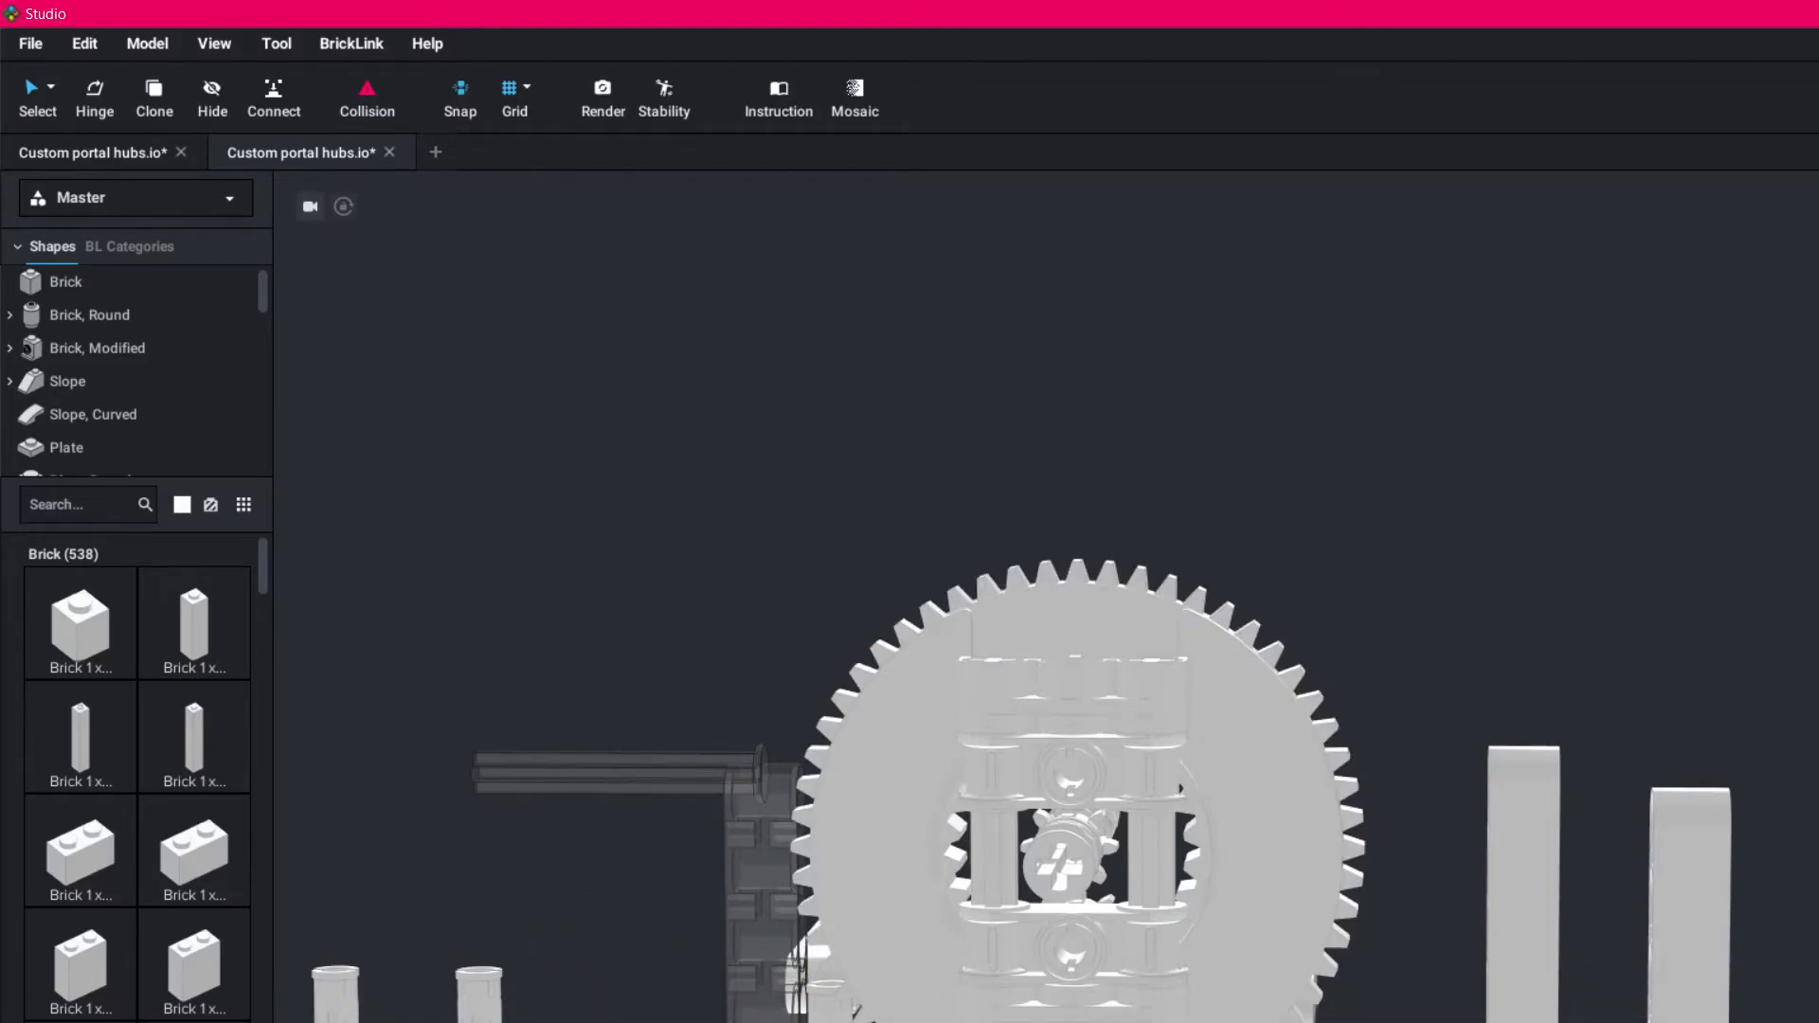
- Pull the two vertical axles out of the hub's stacked blocks and stand them beside the large gear
{"action": "right_click_drag", "start_coordinate": [1090, 957], "coordinate": [1123, 1021]}
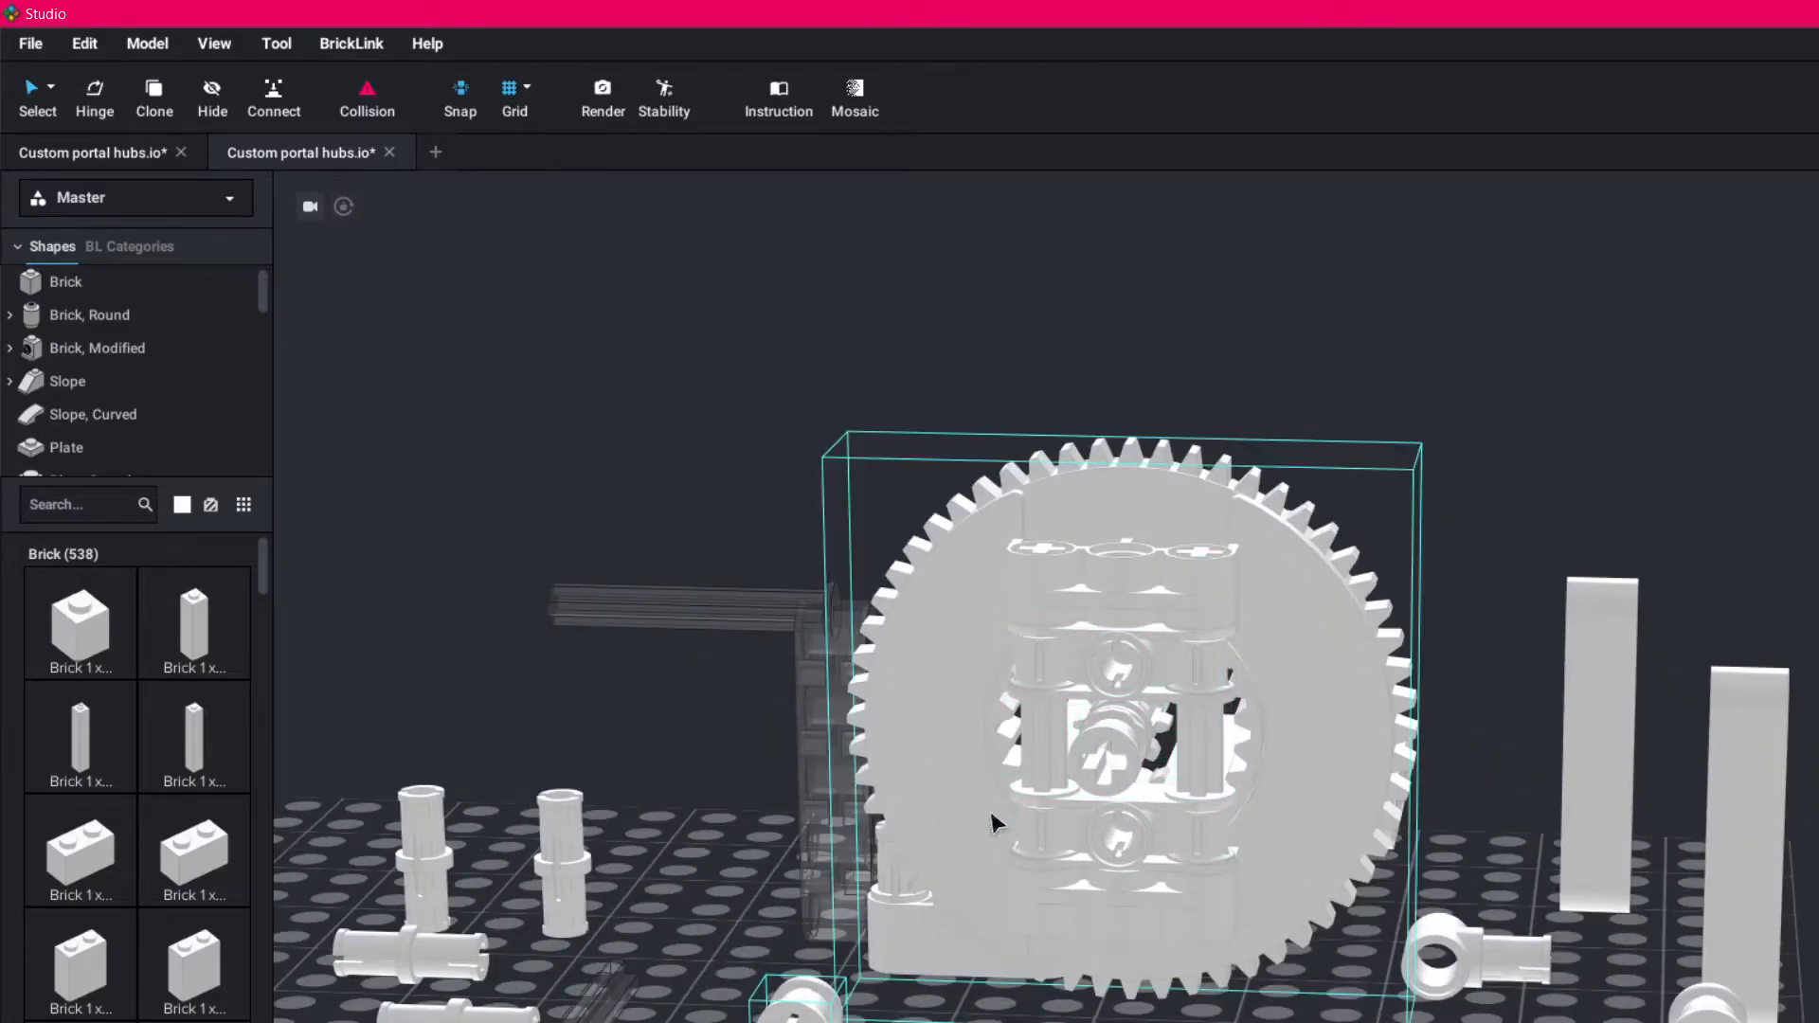
{"action": "right_click_drag", "start_coordinate": [1459, 757], "coordinate": [1503, 752]}
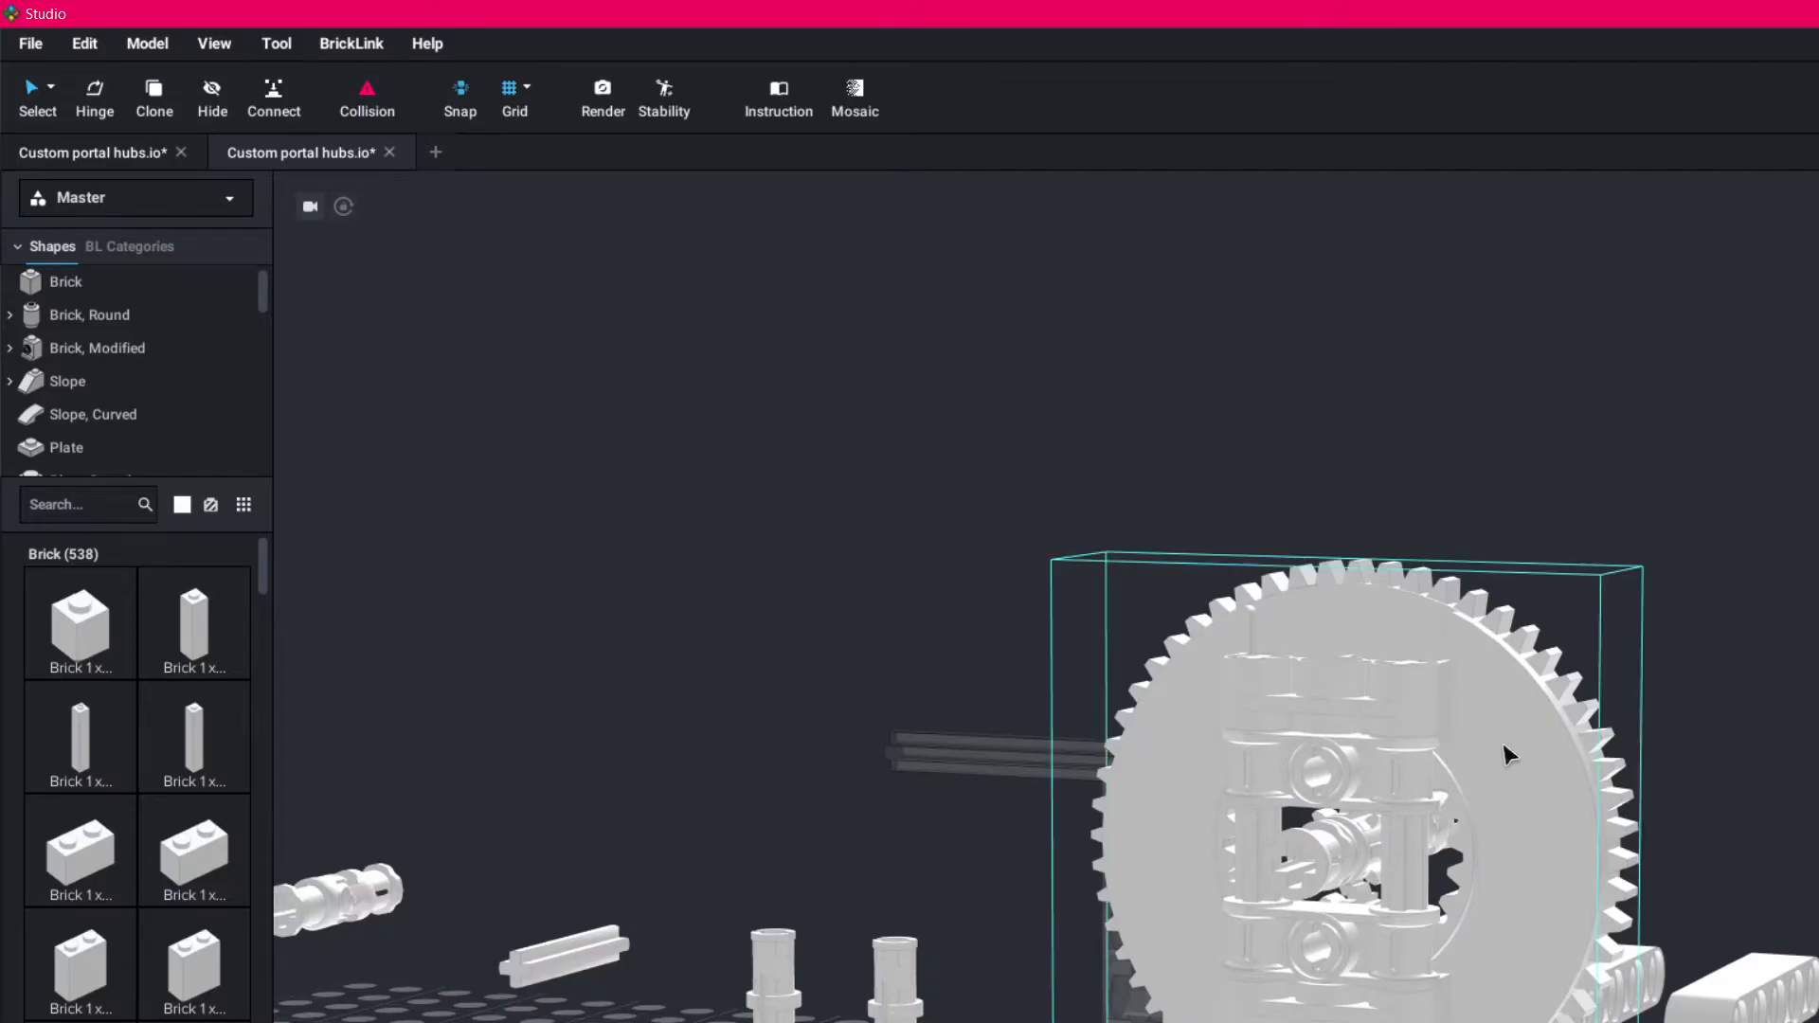
{"action": "right_click_drag", "start_coordinate": [1583, 840], "coordinate": [1580, 846]}
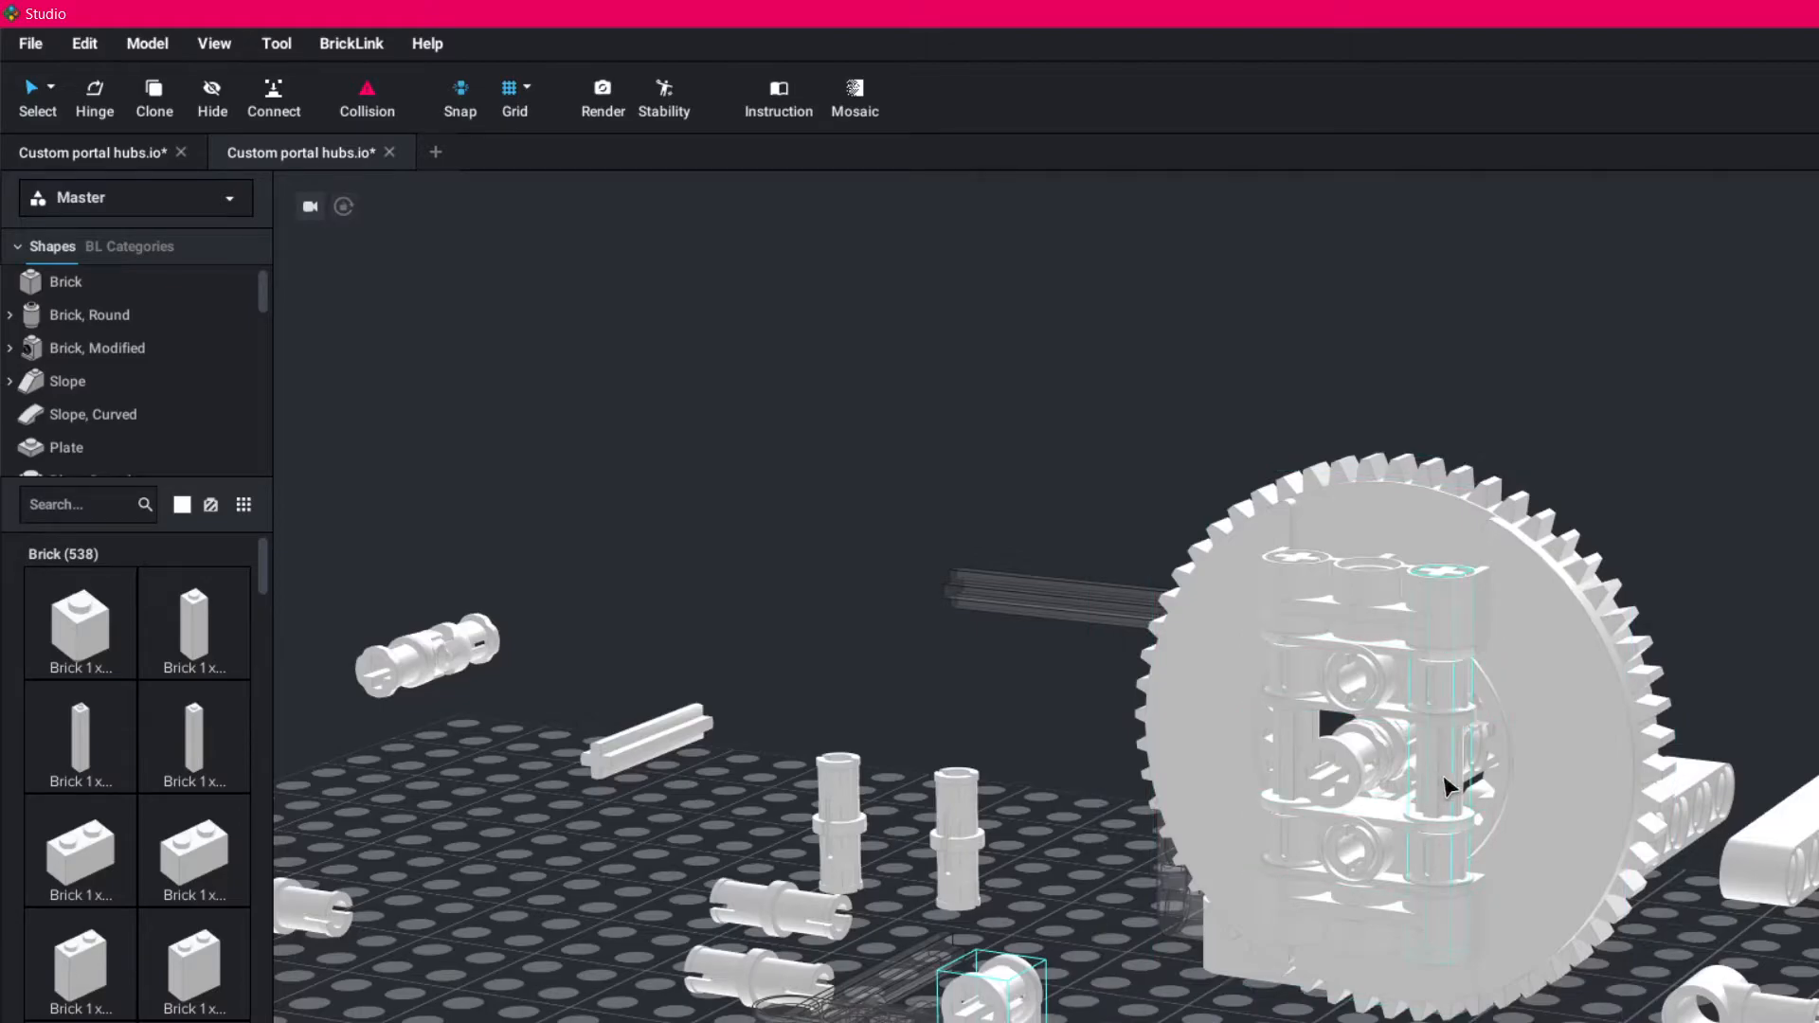
{"action": "left_click_drag", "start_coordinate": [1455, 804], "coordinate": [1050, 697]}
{"action": "left_click_drag", "start_coordinate": [1276, 742], "coordinate": [820, 652]}
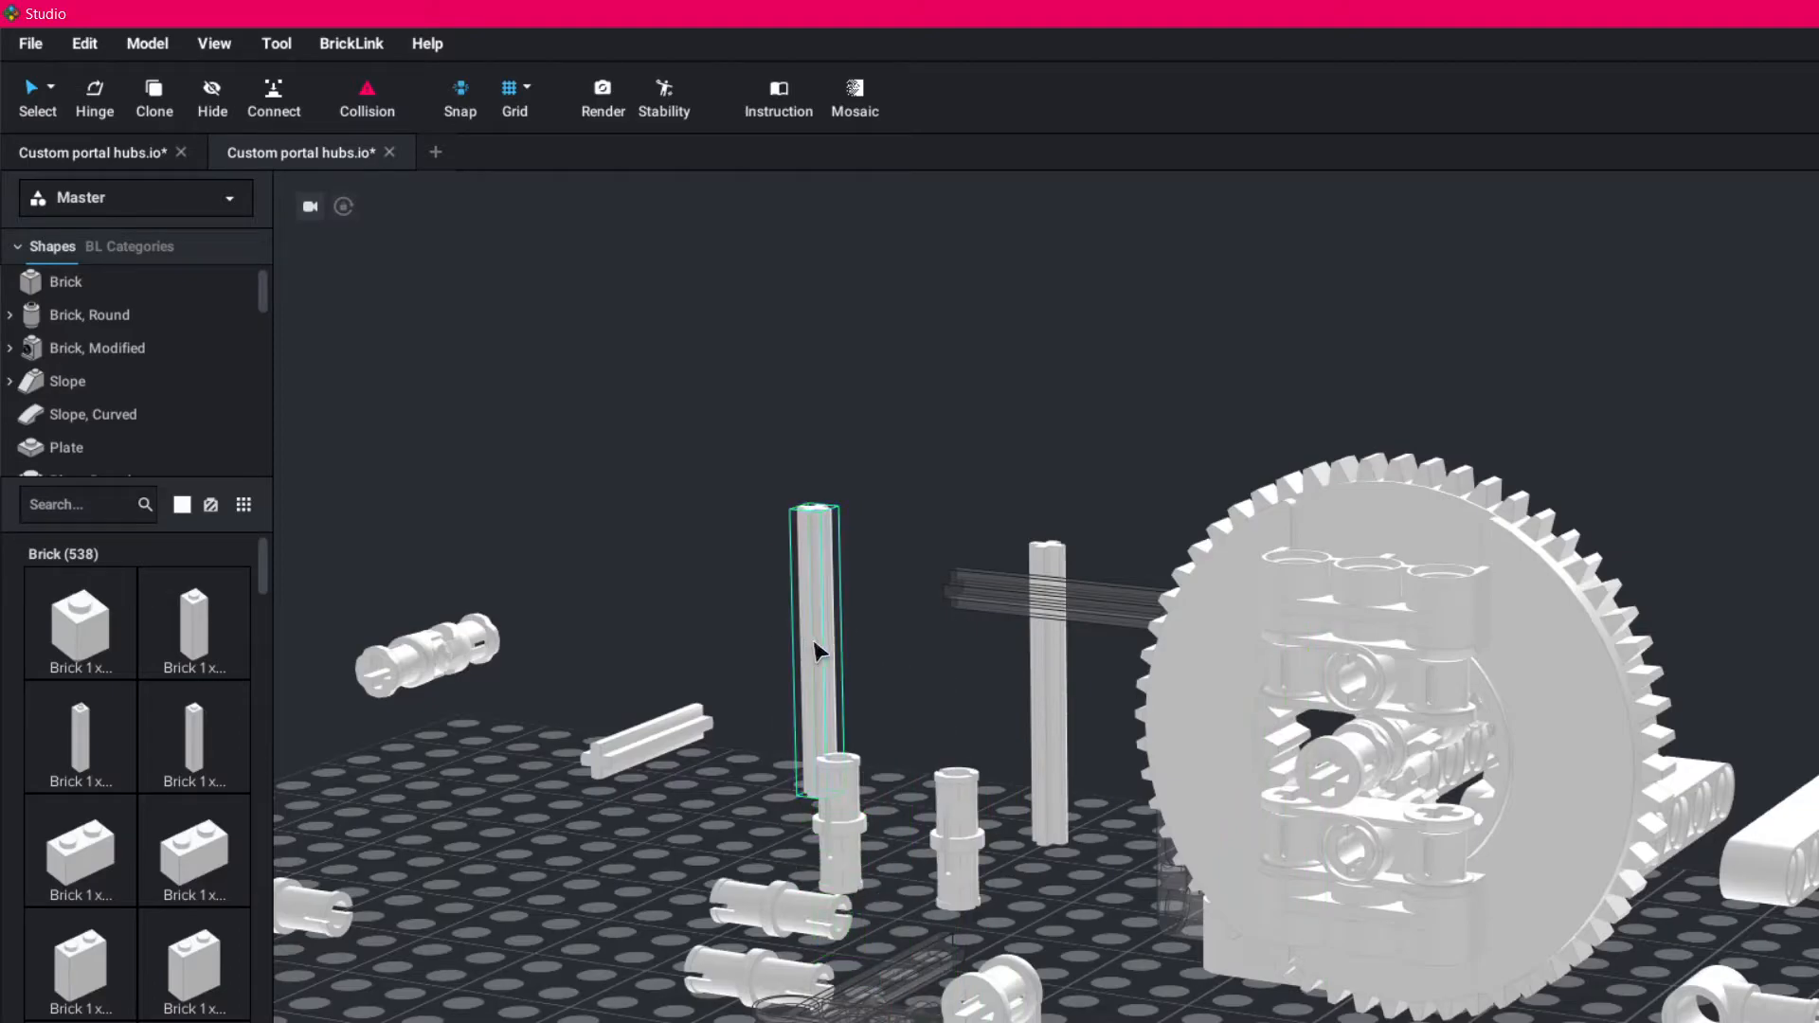
- Take one axle connector and its small gear out of the hub and set them together in front of the model
{"action": "left_click", "coordinate": [1429, 707]}
{"action": "right_click_drag", "start_coordinate": [1583, 700], "coordinate": [1557, 715]}
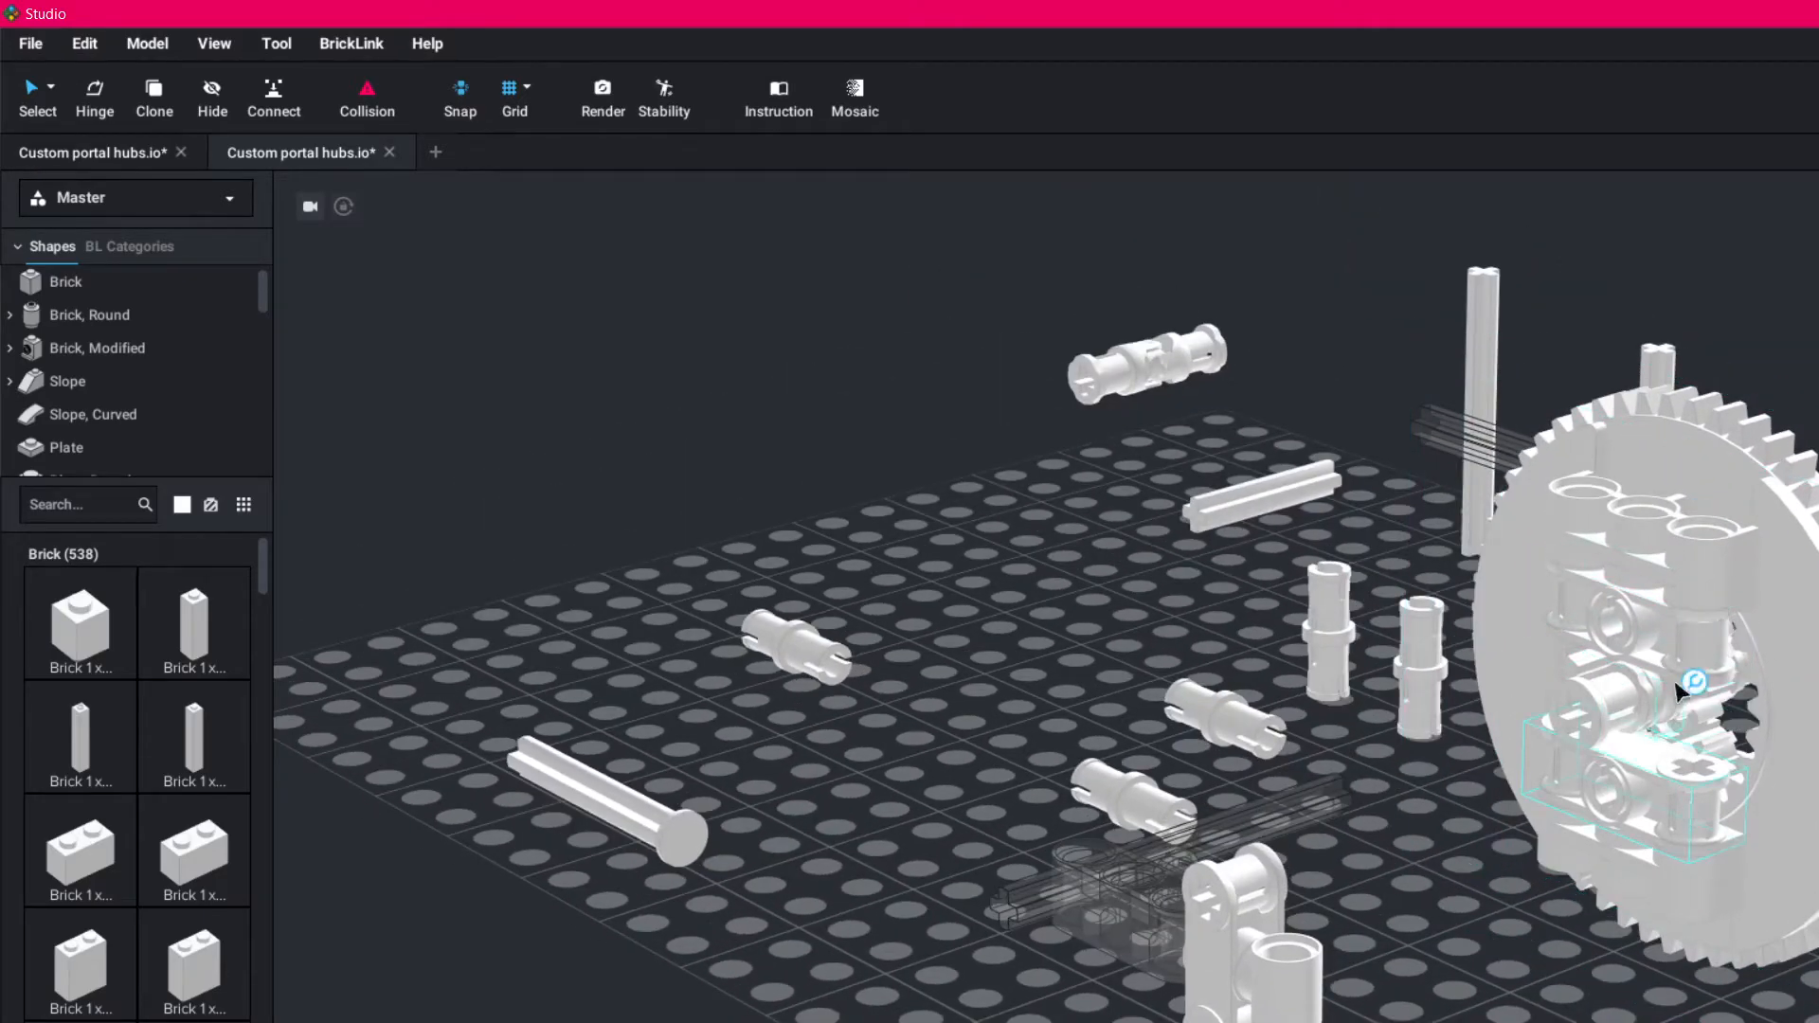
{"action": "left_click_drag", "start_coordinate": [1685, 651], "coordinate": [815, 1003]}
{"action": "mouse_move", "coordinate": [815, 1000]}
{"action": "right_mouse_down"}
{"action": "mouse_move", "coordinate": [874, 940]}
{"action": "mouse_move", "coordinate": [785, 1017]}
{"action": "mouse_move", "coordinate": [804, 1006]}
{"action": "right_mouse_up"}
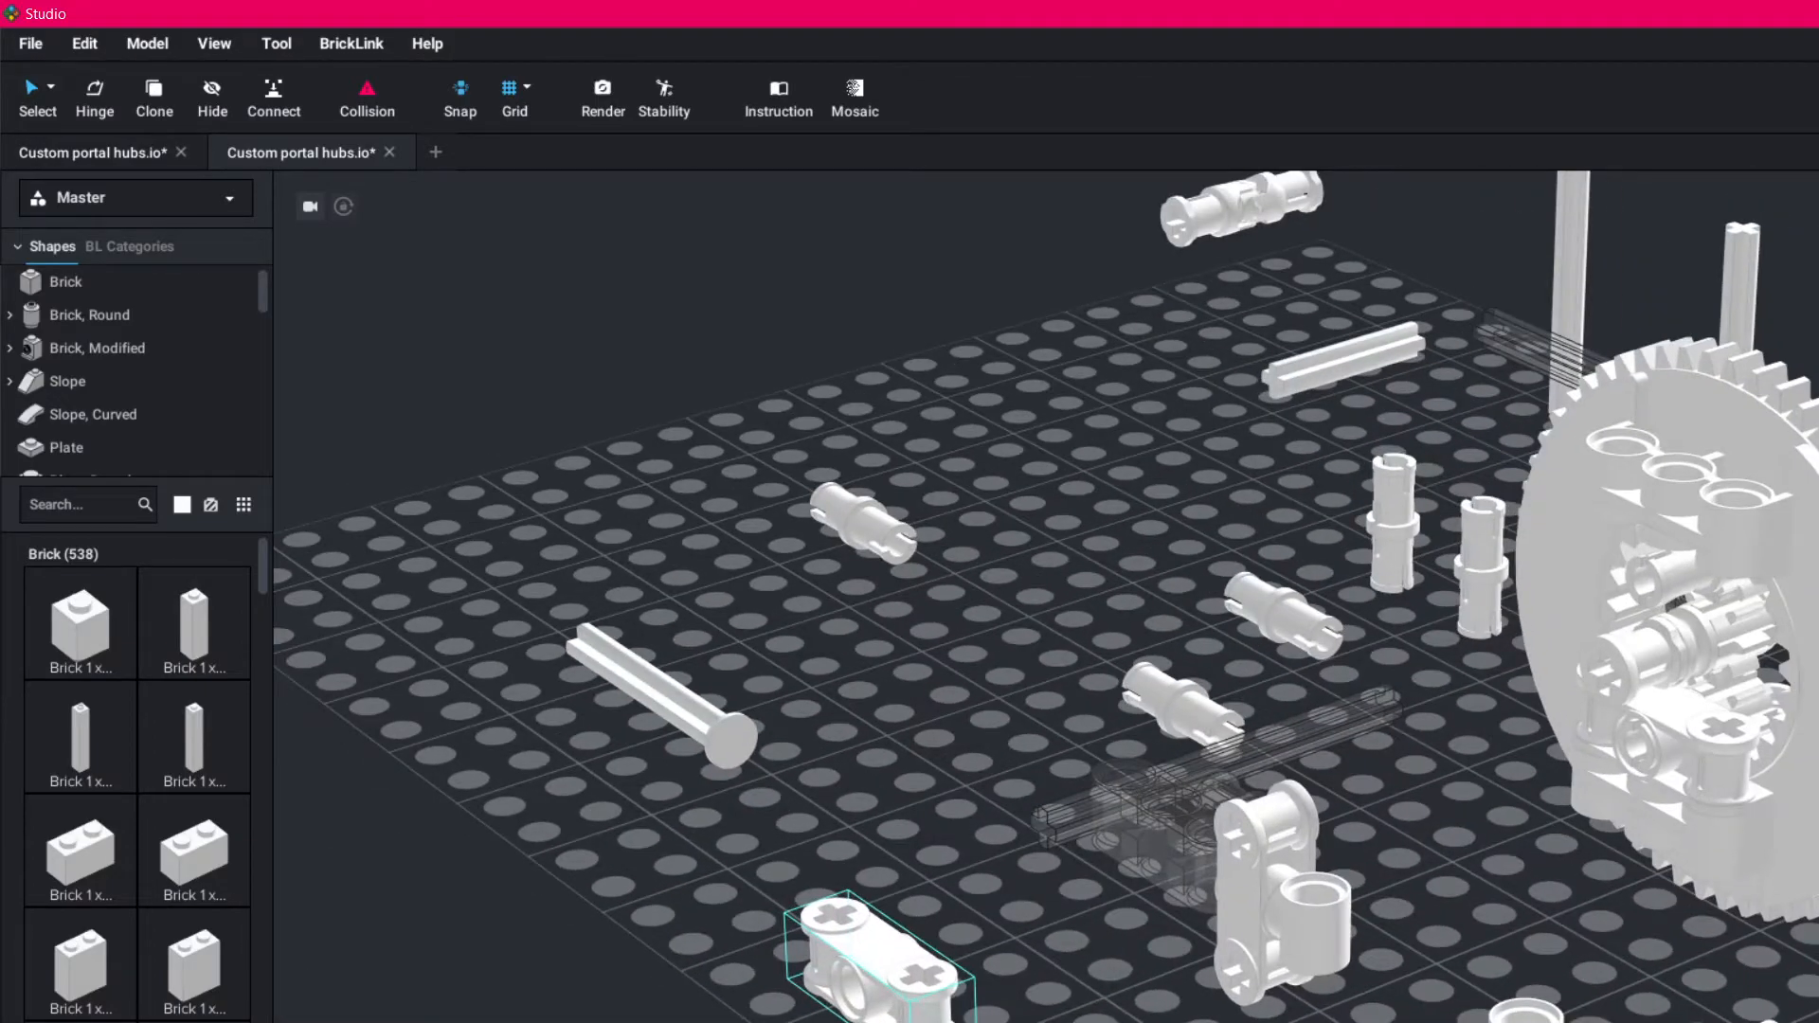
{"action": "left_click_drag", "start_coordinate": [1687, 605], "coordinate": [889, 969]}
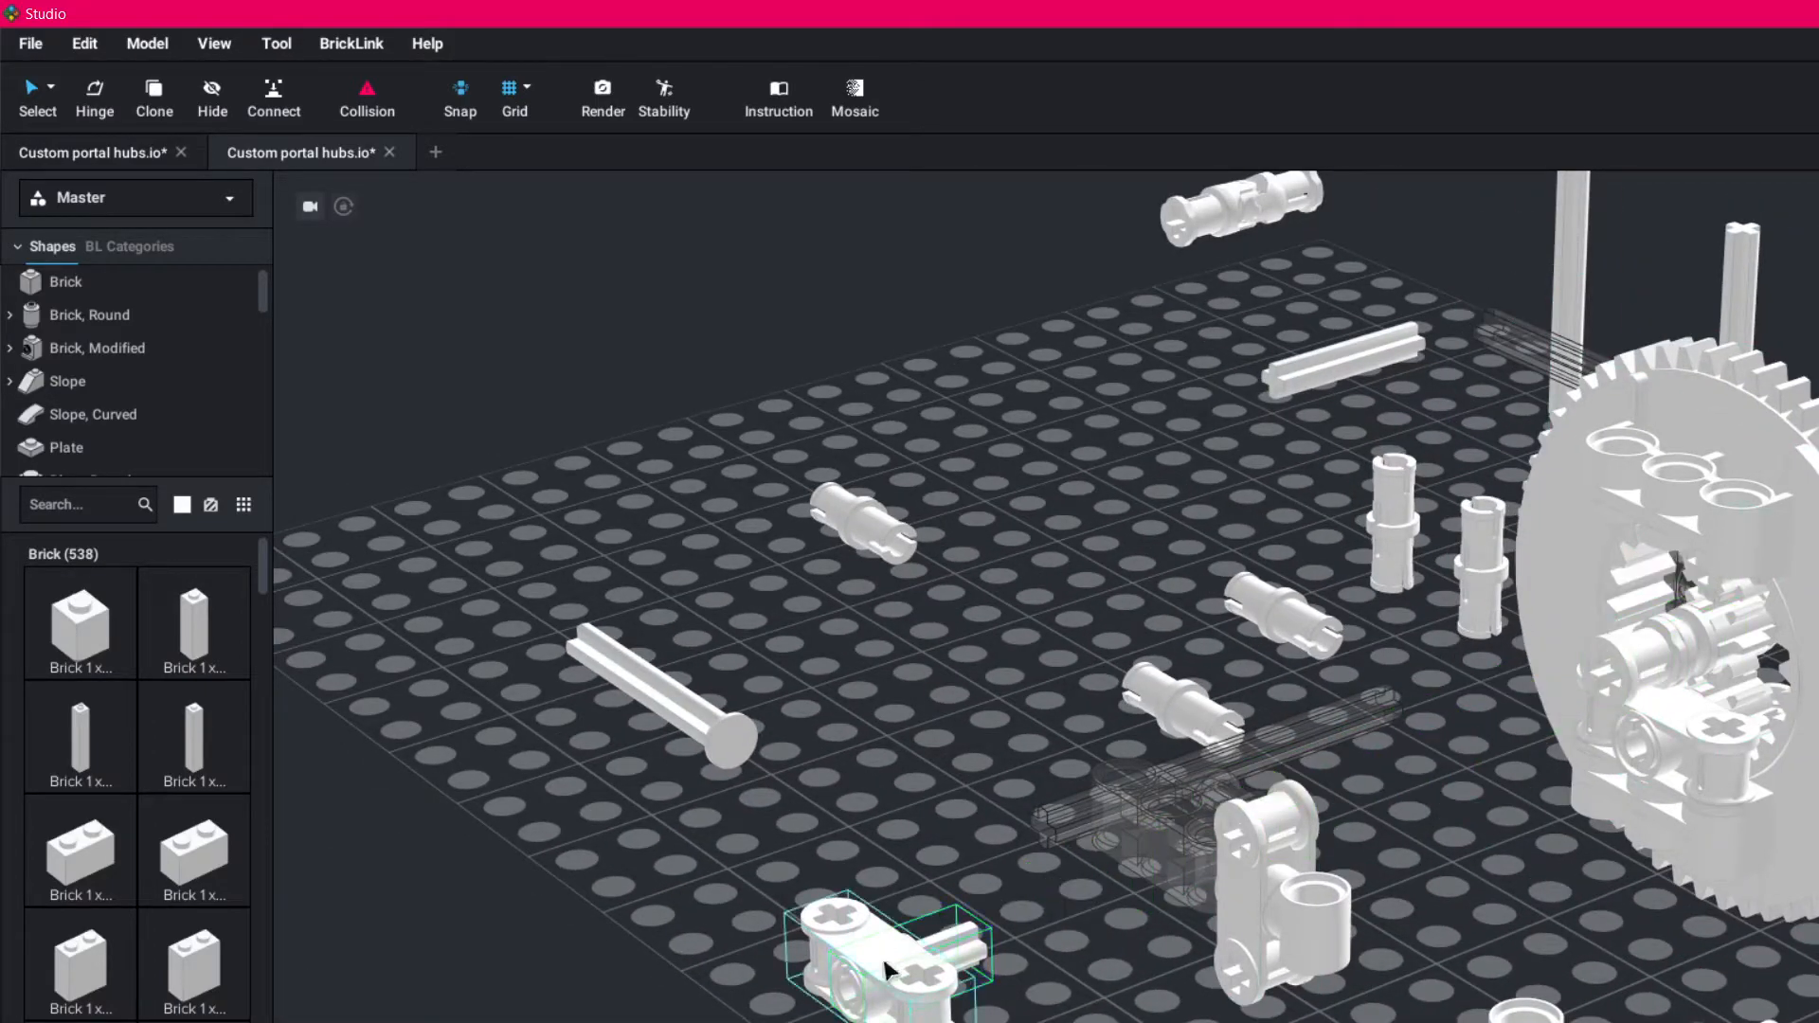
{"action": "right_click_drag", "start_coordinate": [1003, 978], "coordinate": [934, 948]}
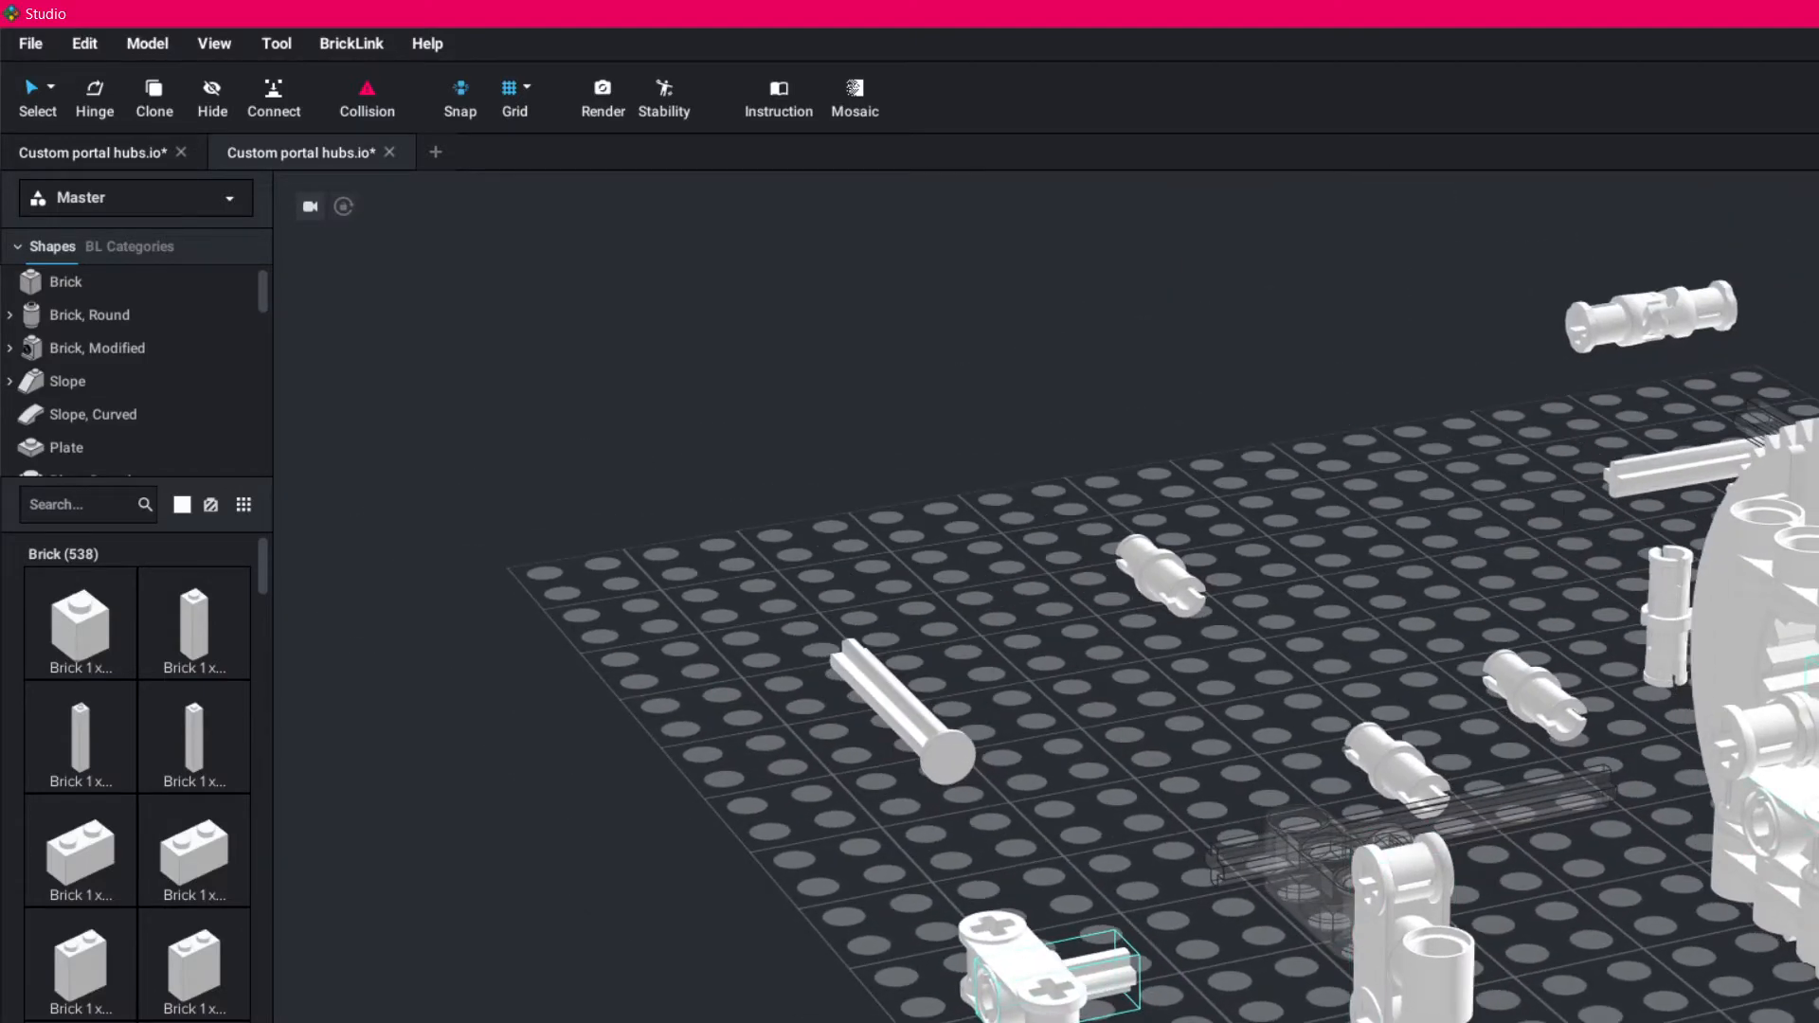
- Take the second axle connector out of the hub and place it in front beside the first connector
{"action": "right_click_drag", "start_coordinate": [1808, 933], "coordinate": [1781, 715]}
{"action": "left_click_drag", "start_coordinate": [1723, 756], "coordinate": [1099, 1022]}
{"action": "right_click_drag", "start_coordinate": [1100, 947], "coordinate": [1005, 1022]}
{"action": "left_click_drag", "start_coordinate": [1271, 936], "coordinate": [1232, 942]}
{"action": "right_click_drag", "start_coordinate": [1233, 942], "coordinate": [1787, 666]}
{"action": "left_click", "coordinate": [1743, 804]}
{"action": "left_click_drag", "start_coordinate": [1781, 851], "coordinate": [1535, 1022]}
{"action": "left_click", "coordinate": [1775, 880]}
{"action": "left_click_drag", "start_coordinate": [1772, 854], "coordinate": [1487, 1022]}
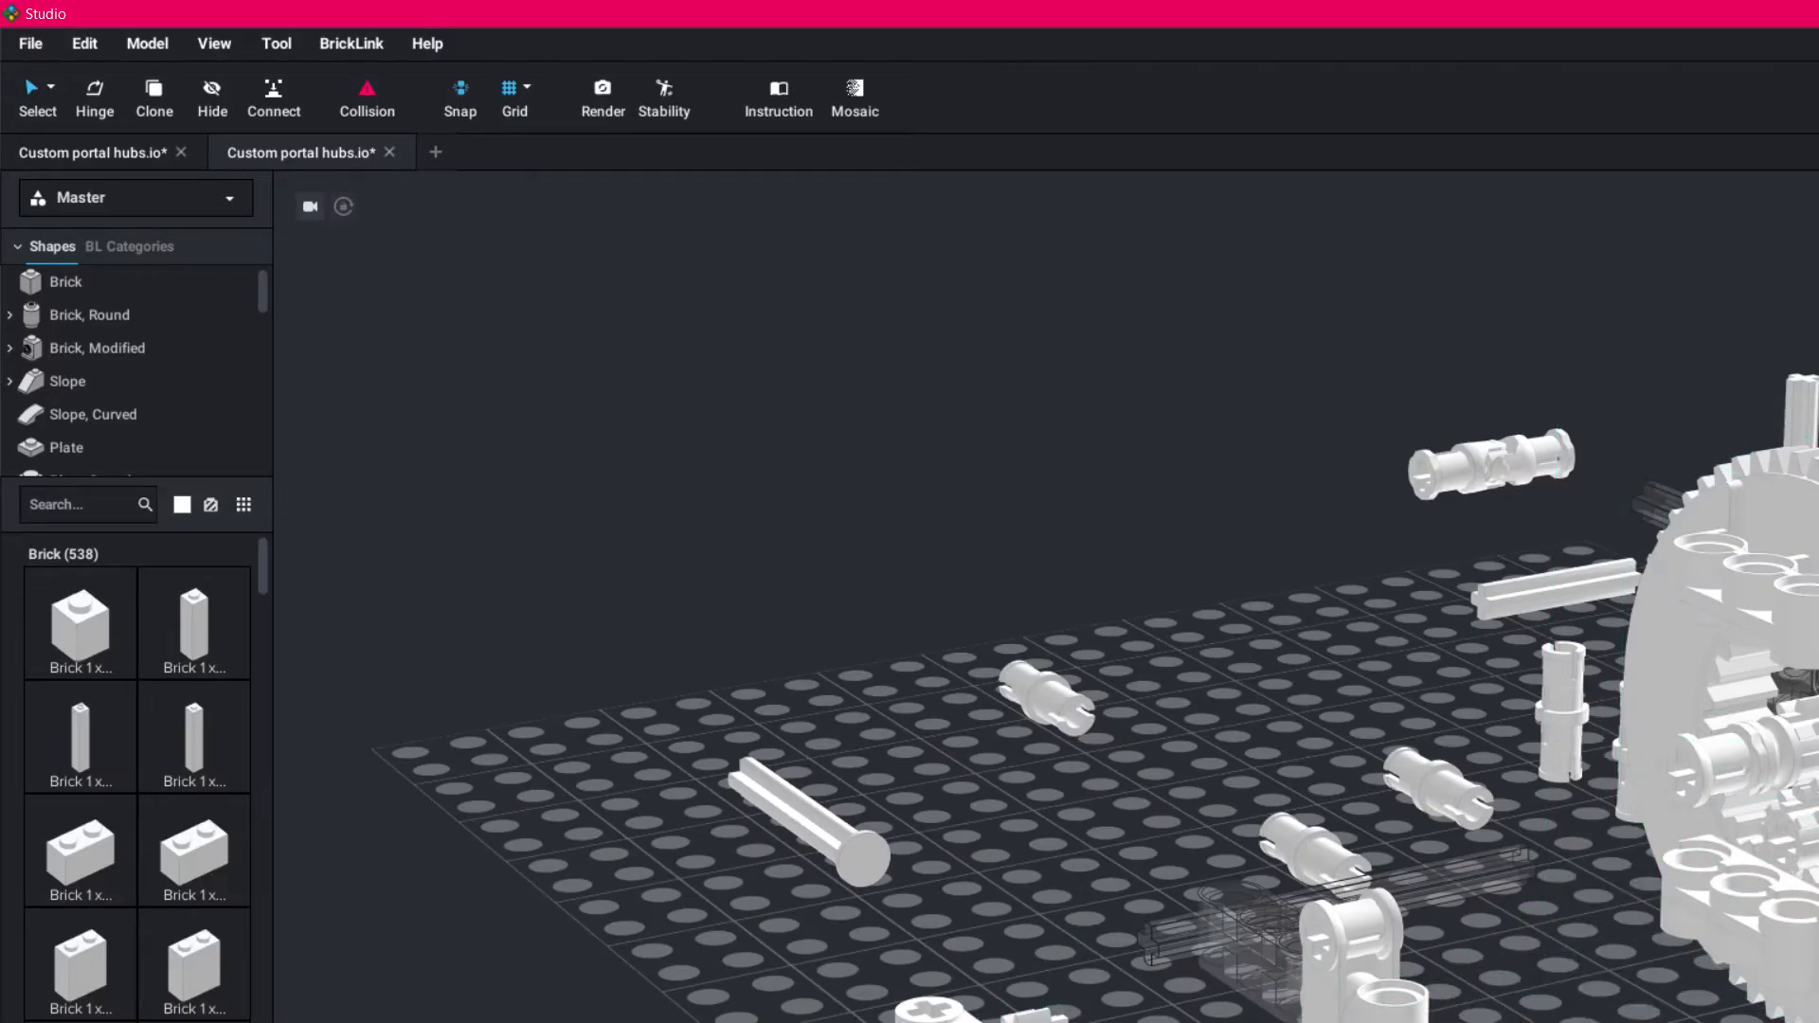
- Move the second small gear out of the hub and set it against its detached connector
{"action": "left_click_drag", "start_coordinate": [1812, 856], "coordinate": [1568, 1022]}
{"action": "right_click_drag", "start_coordinate": [1564, 1013], "coordinate": [1322, 1022]}
{"action": "right_click_drag", "start_coordinate": [1478, 1020], "coordinate": [1762, 976]}
{"action": "right_click_drag", "start_coordinate": [1515, 897], "coordinate": [1519, 772]}
{"action": "right_click_drag", "start_coordinate": [1734, 806], "coordinate": [1713, 802]}
{"action": "right_click_drag", "start_coordinate": [1815, 858], "coordinate": [1469, 944]}
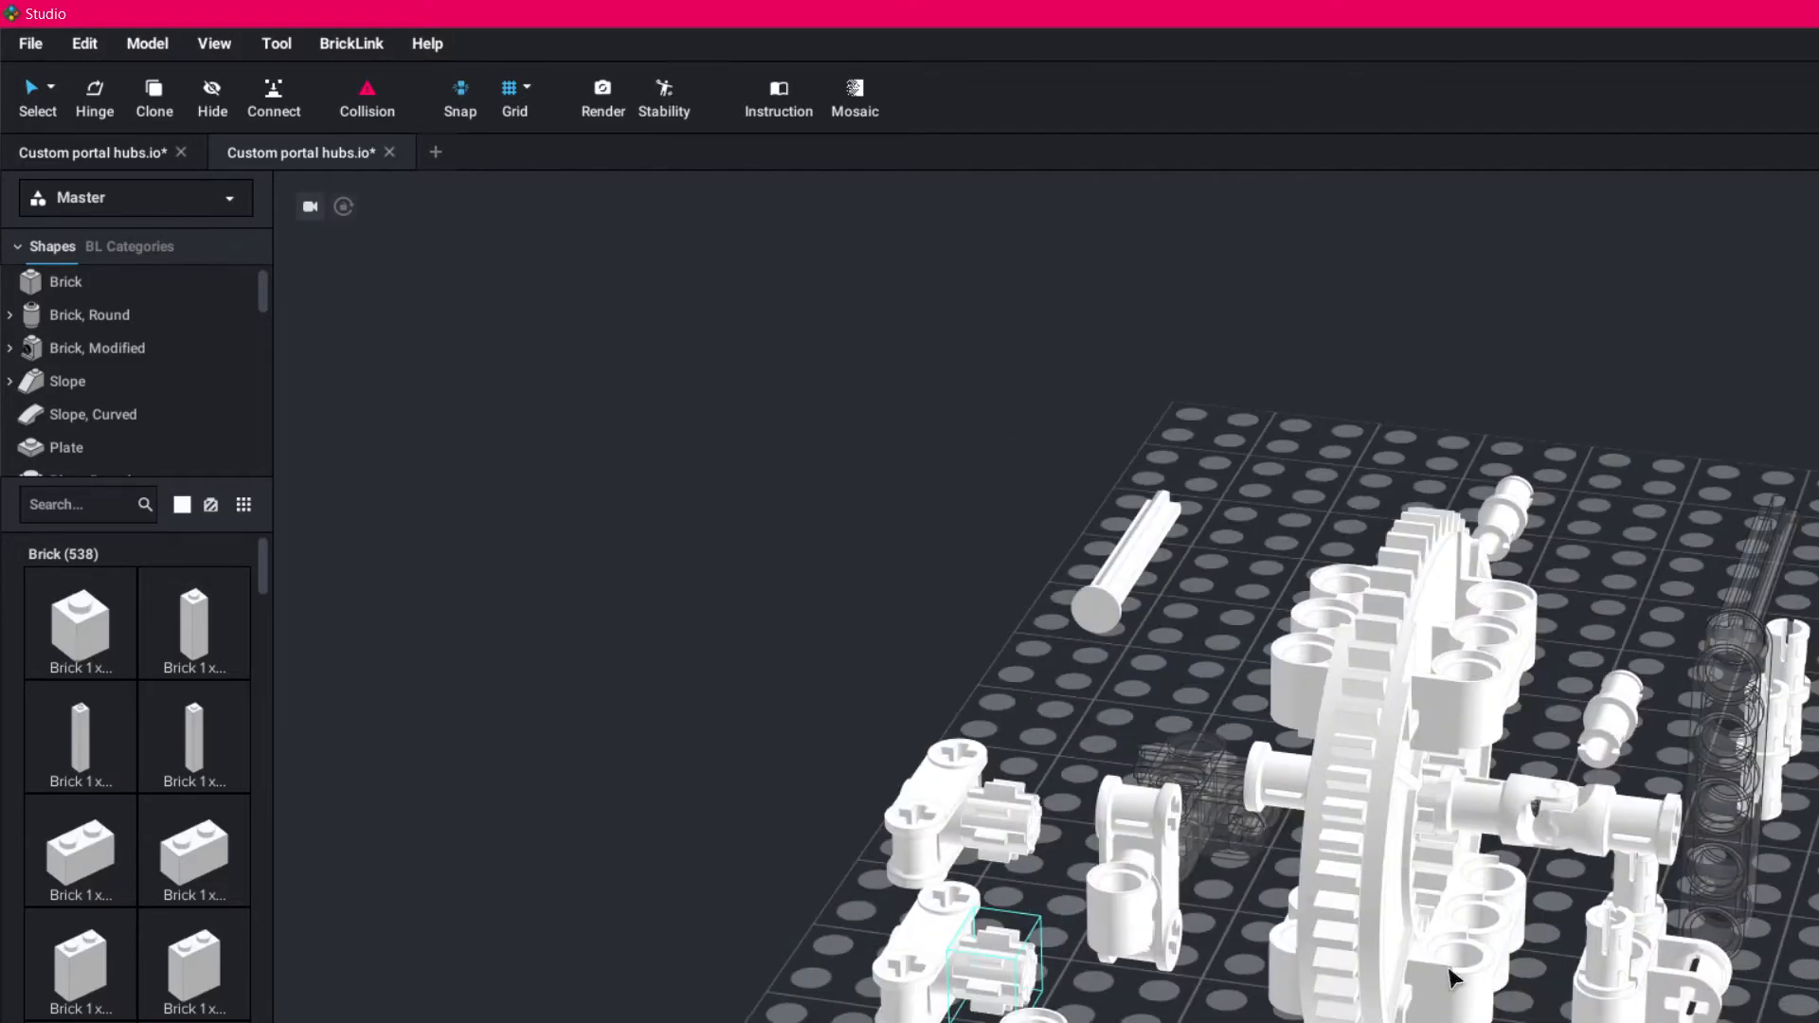
{"action": "right_click_drag", "start_coordinate": [1450, 968], "coordinate": [1458, 974]}
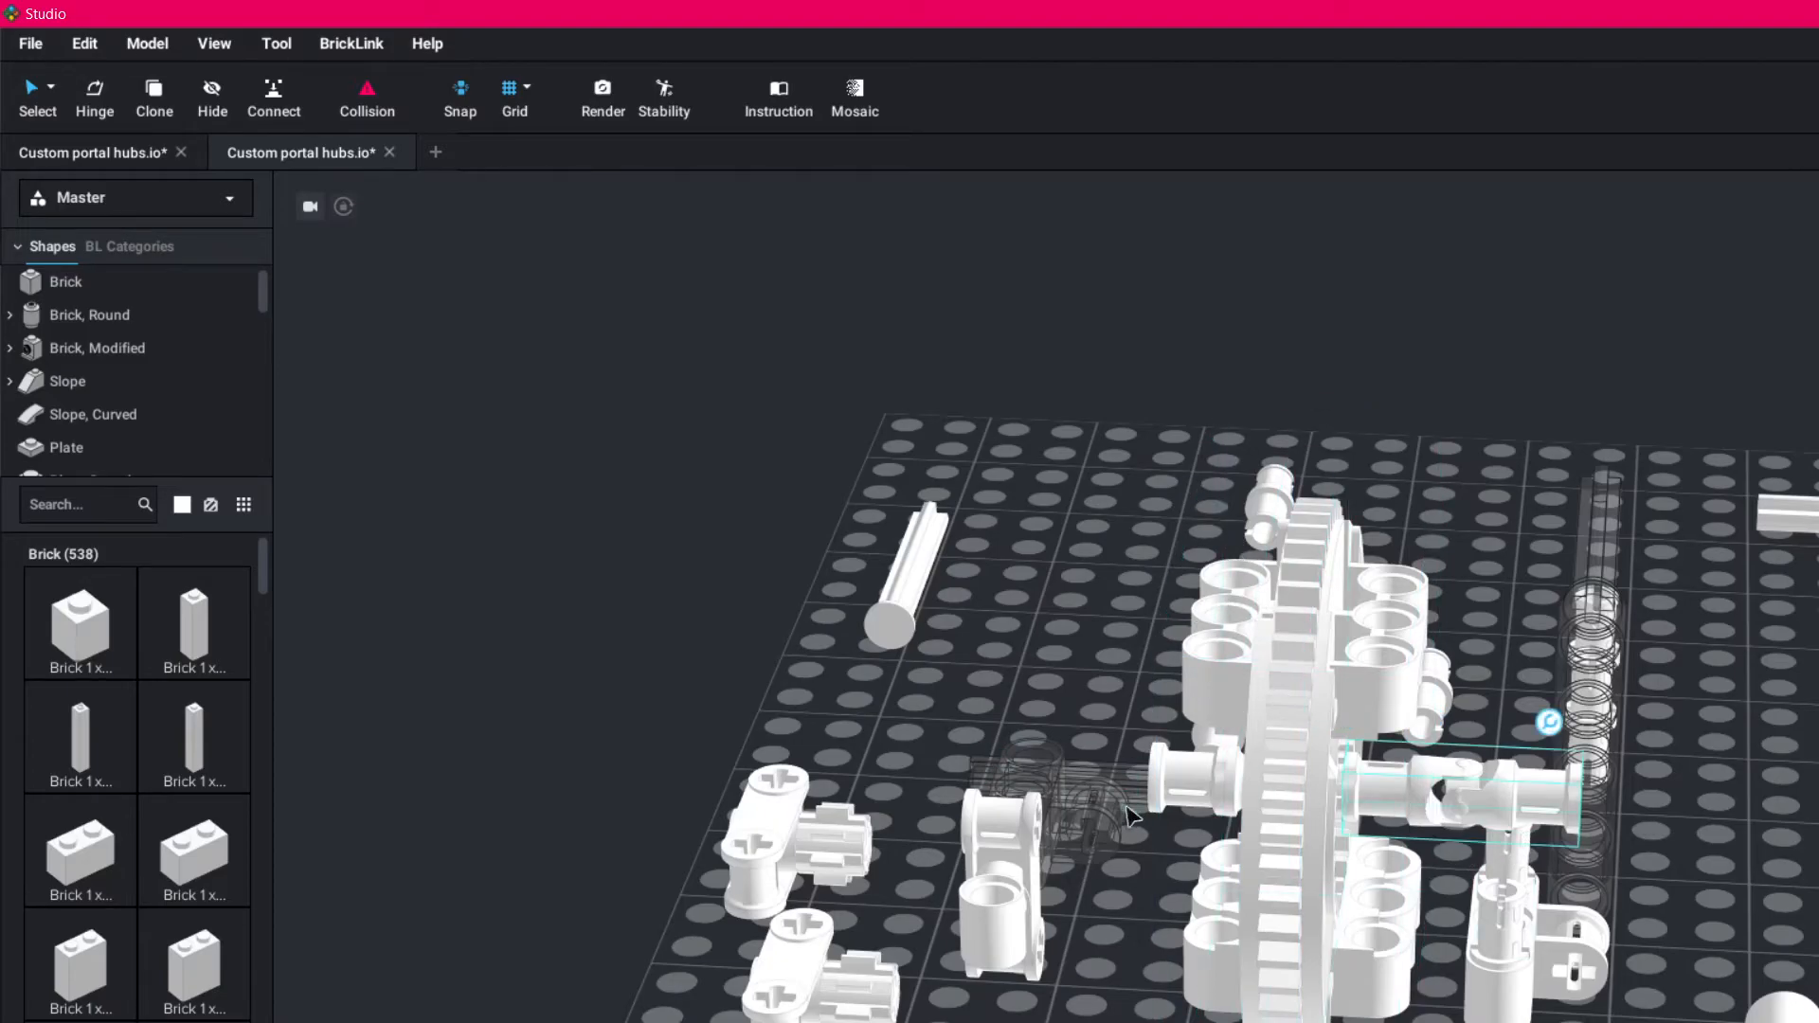
- Delete the joint piece that sticks out from the centre of the large gear
{"action": "right_click_drag", "start_coordinate": [1520, 983], "coordinate": [1582, 981]}
{"action": "right_click_drag", "start_coordinate": [1550, 922], "coordinate": [909, 896]}
{"action": "right_click_drag", "start_coordinate": [1158, 959], "coordinate": [1585, 910]}
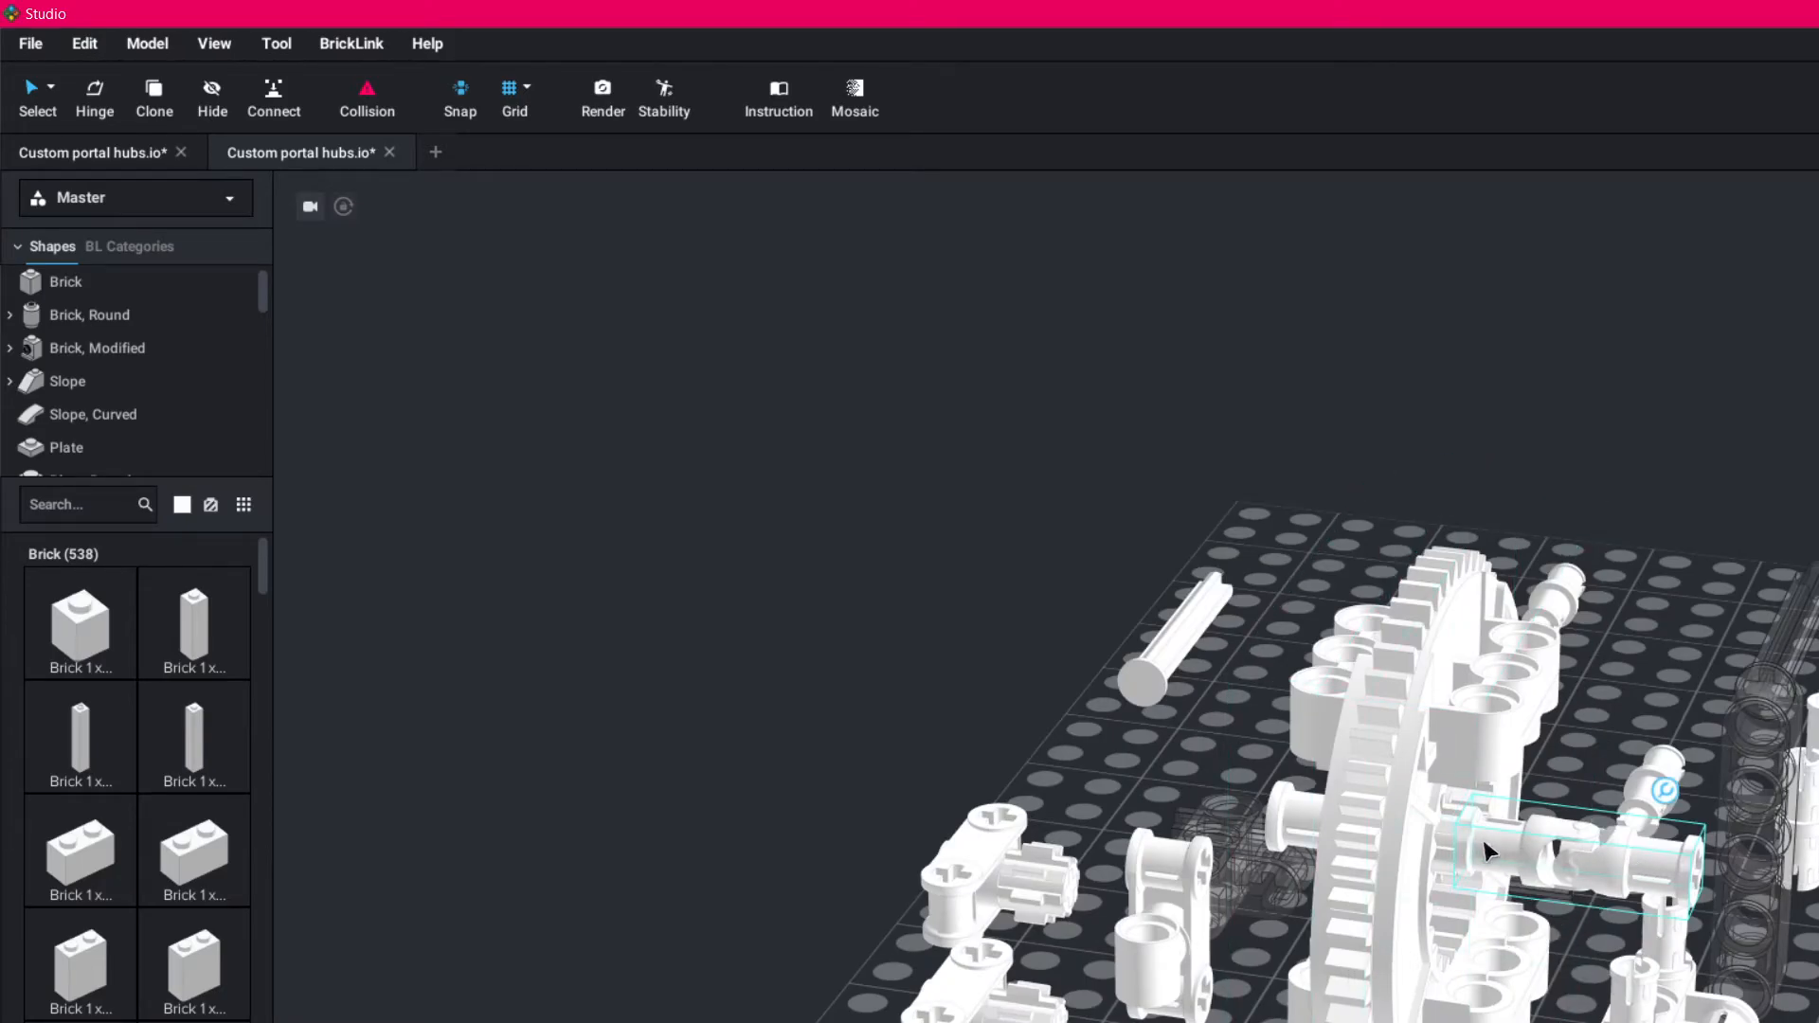
{"action": "right_click_drag", "start_coordinate": [1711, 883], "coordinate": [1039, 935]}
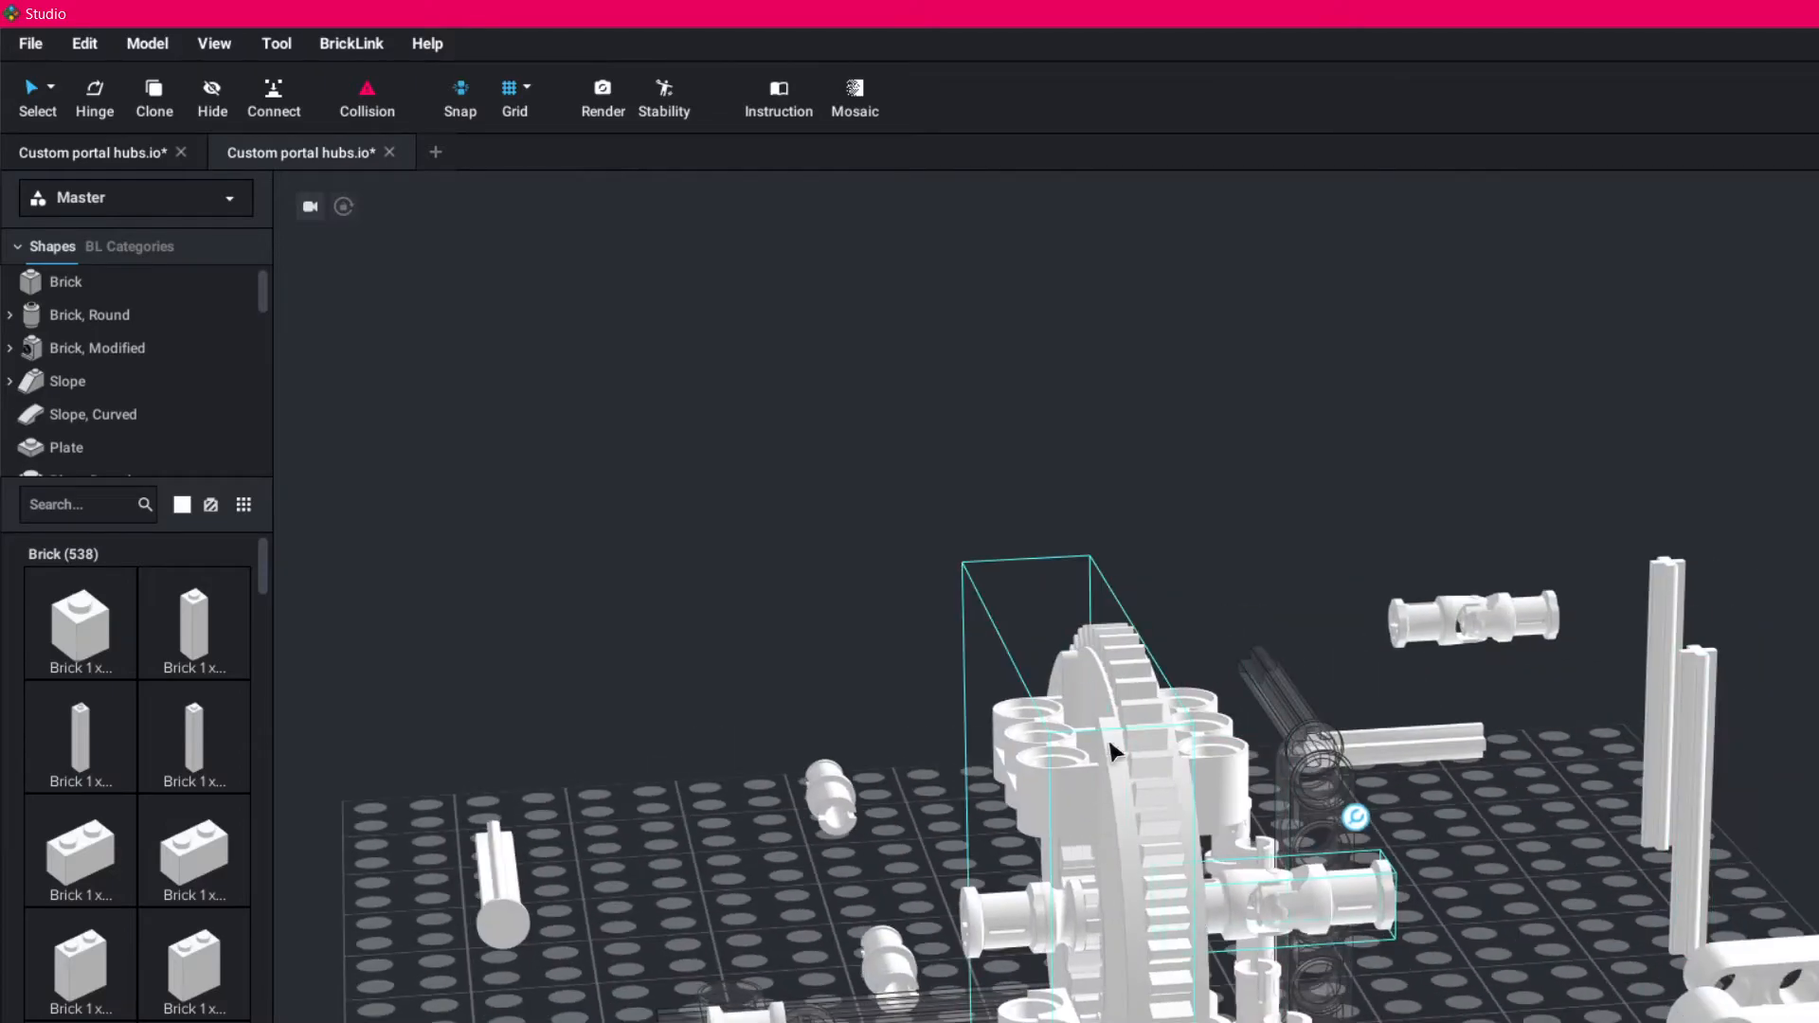
{"action": "right_click_drag", "start_coordinate": [1583, 961], "coordinate": [1544, 973]}
{"action": "key", "text": "Delete"}
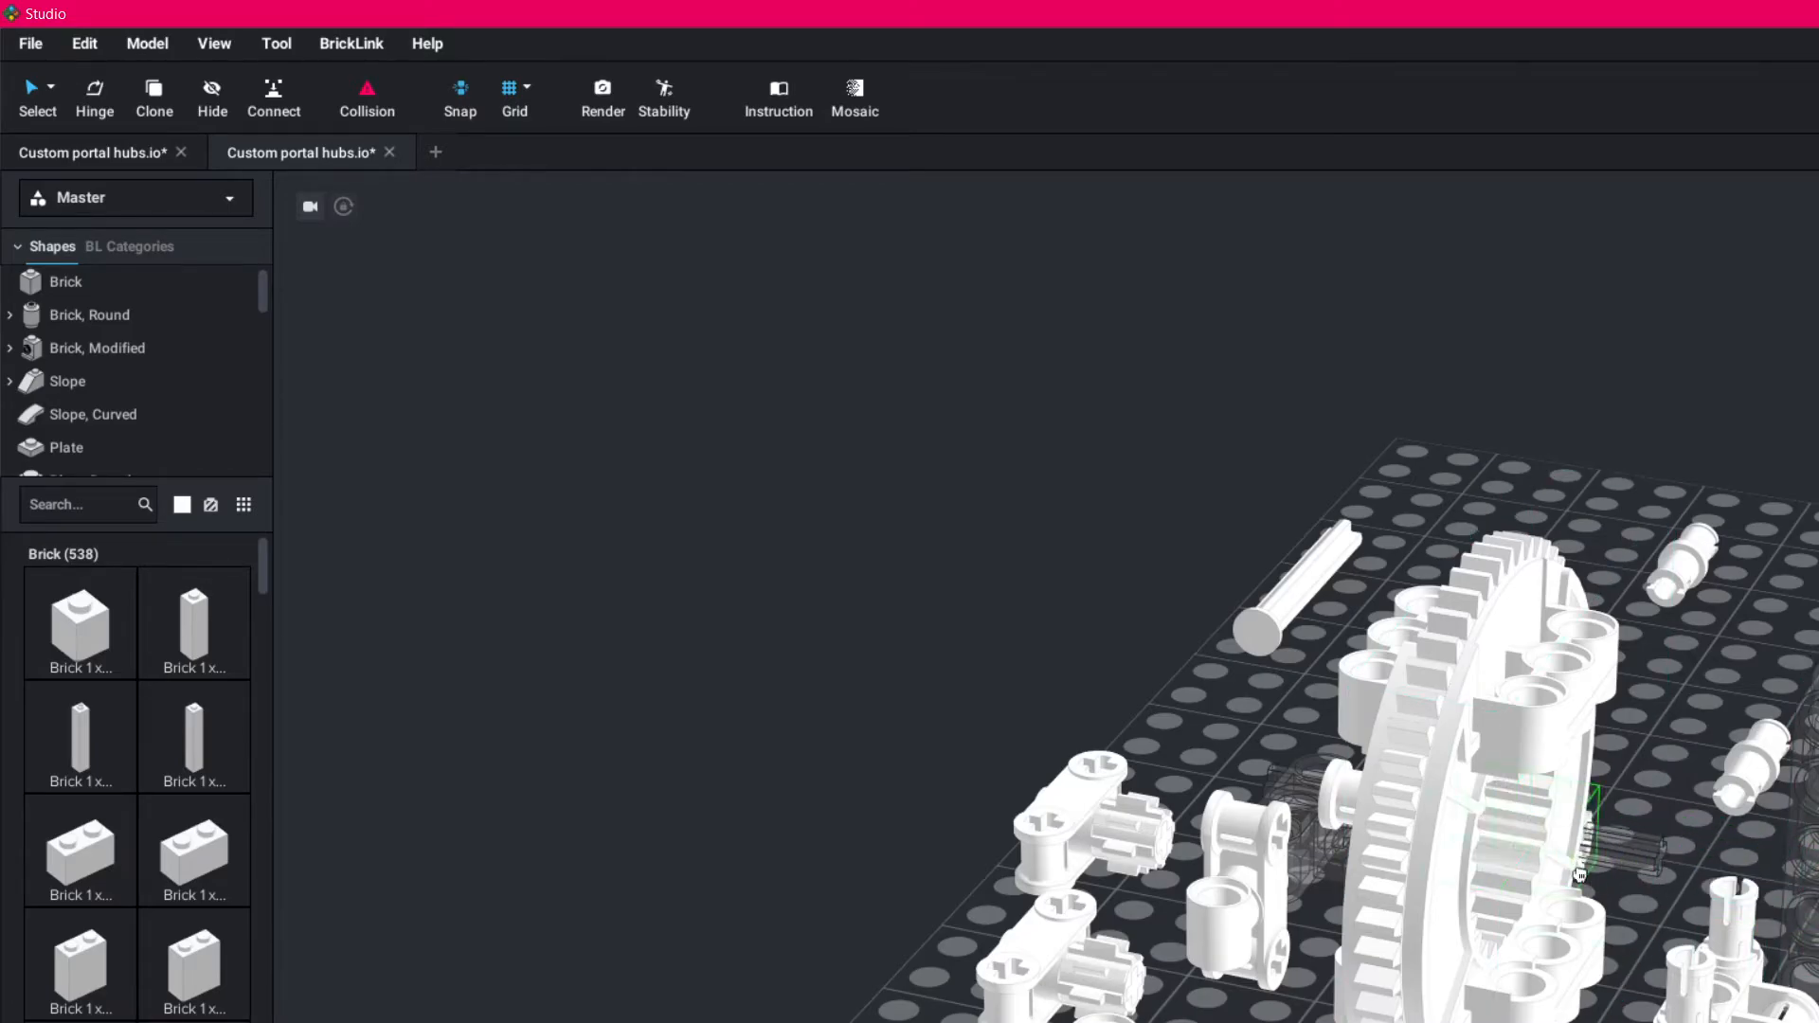
- Pull the bushes out of the hub's centre and place them apart from the large gear
{"action": "right_click_drag", "start_coordinate": [1630, 872], "coordinate": [1573, 838]}
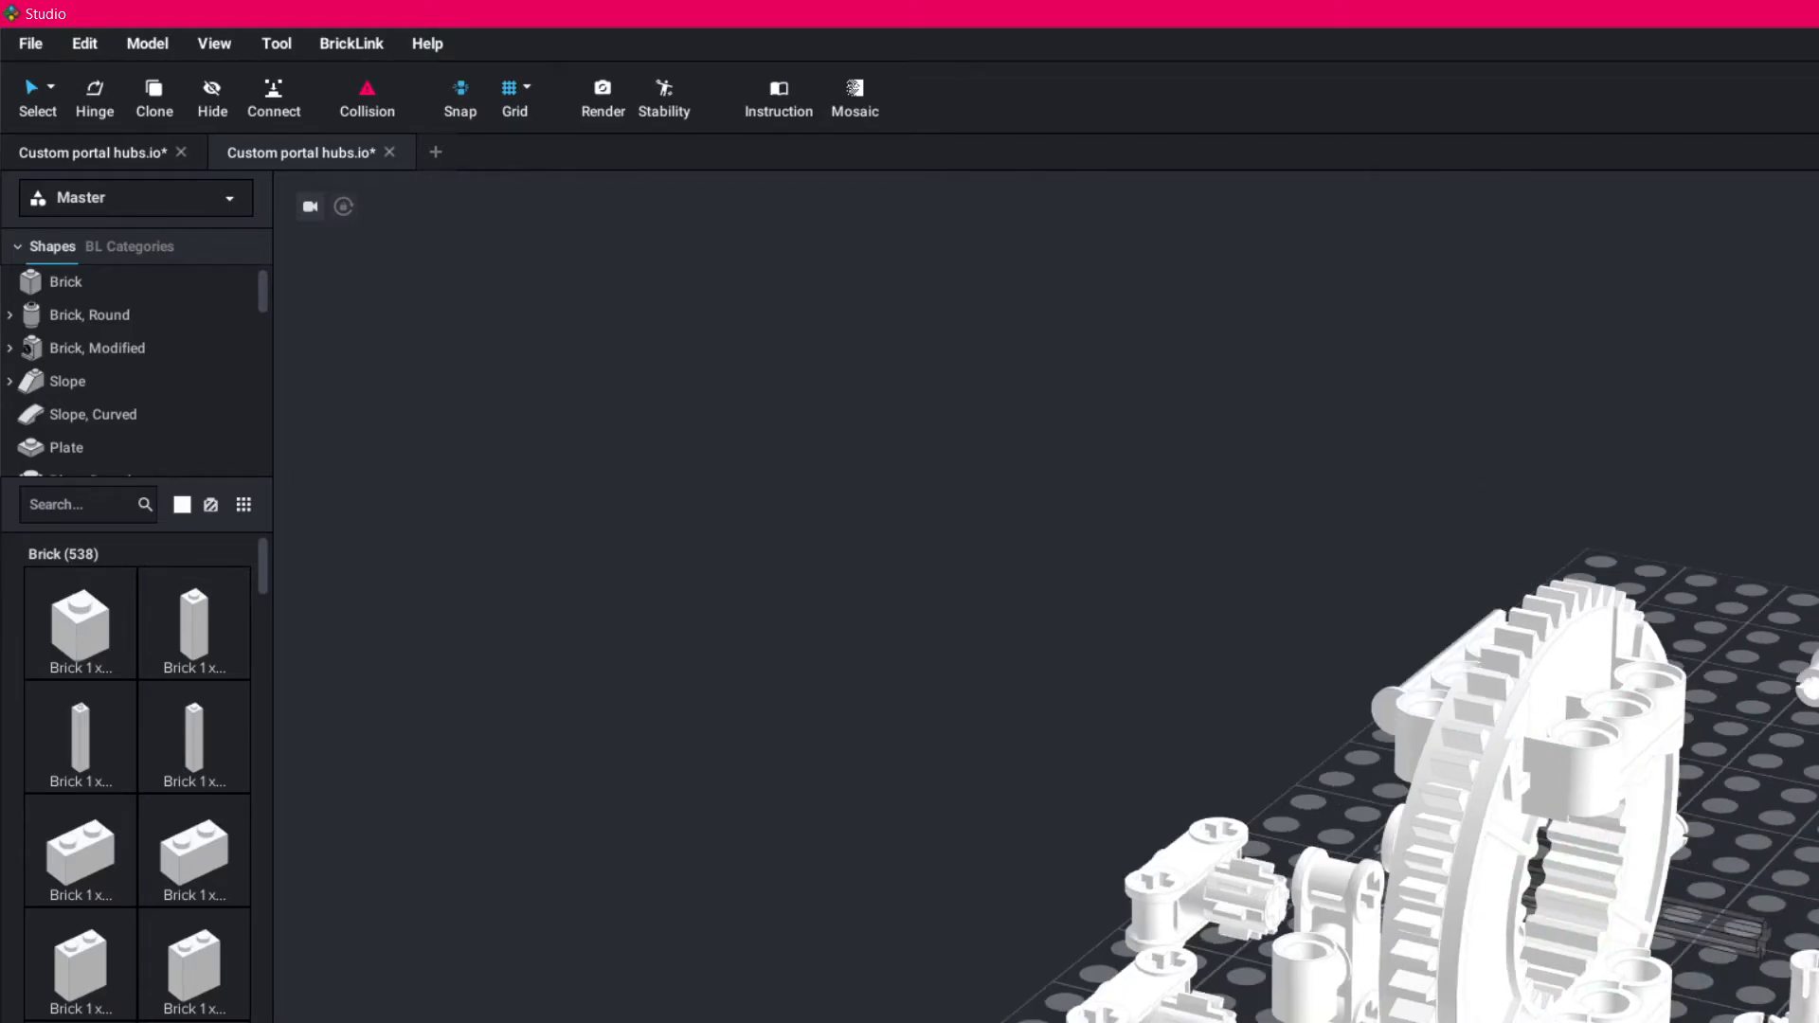
{"action": "right_click_drag", "start_coordinate": [408, 862], "coordinate": [806, 853]}
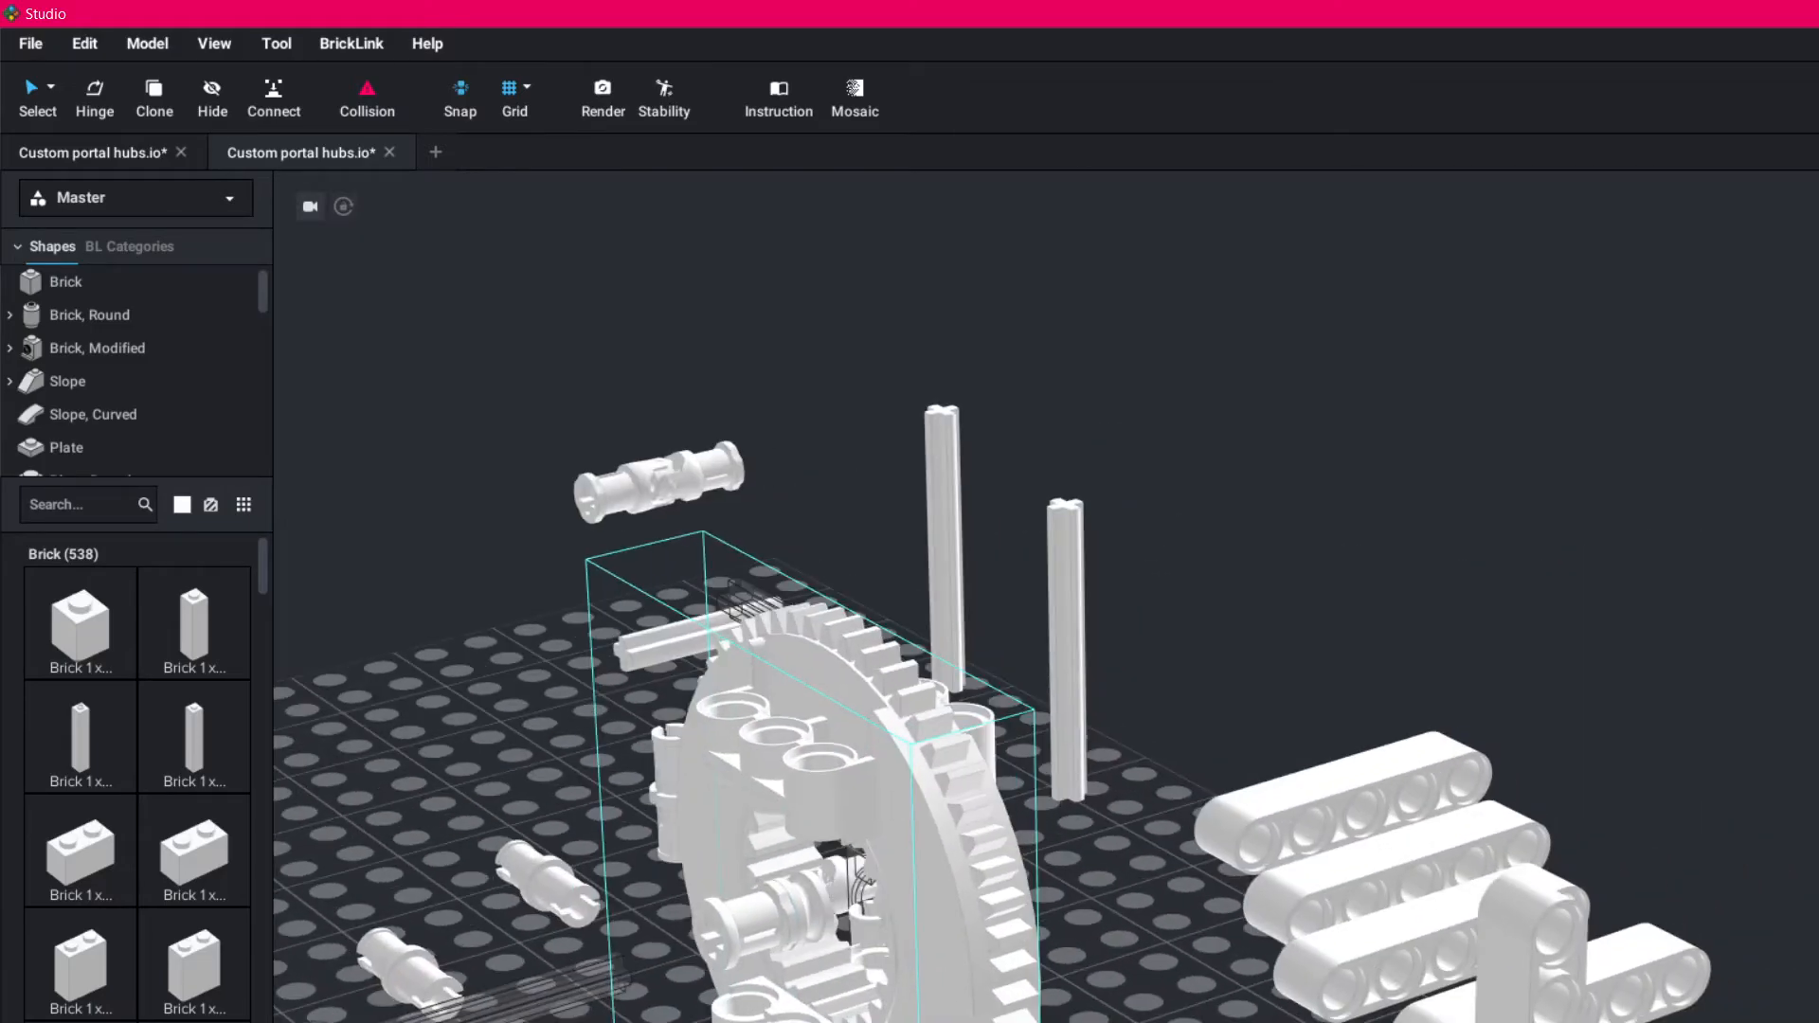
{"action": "left_click_drag", "start_coordinate": [725, 913], "coordinate": [585, 807]}
{"action": "left_click_drag", "start_coordinate": [790, 932], "coordinate": [477, 816]}
{"action": "right_click_drag", "start_coordinate": [1156, 881], "coordinate": [758, 900]}
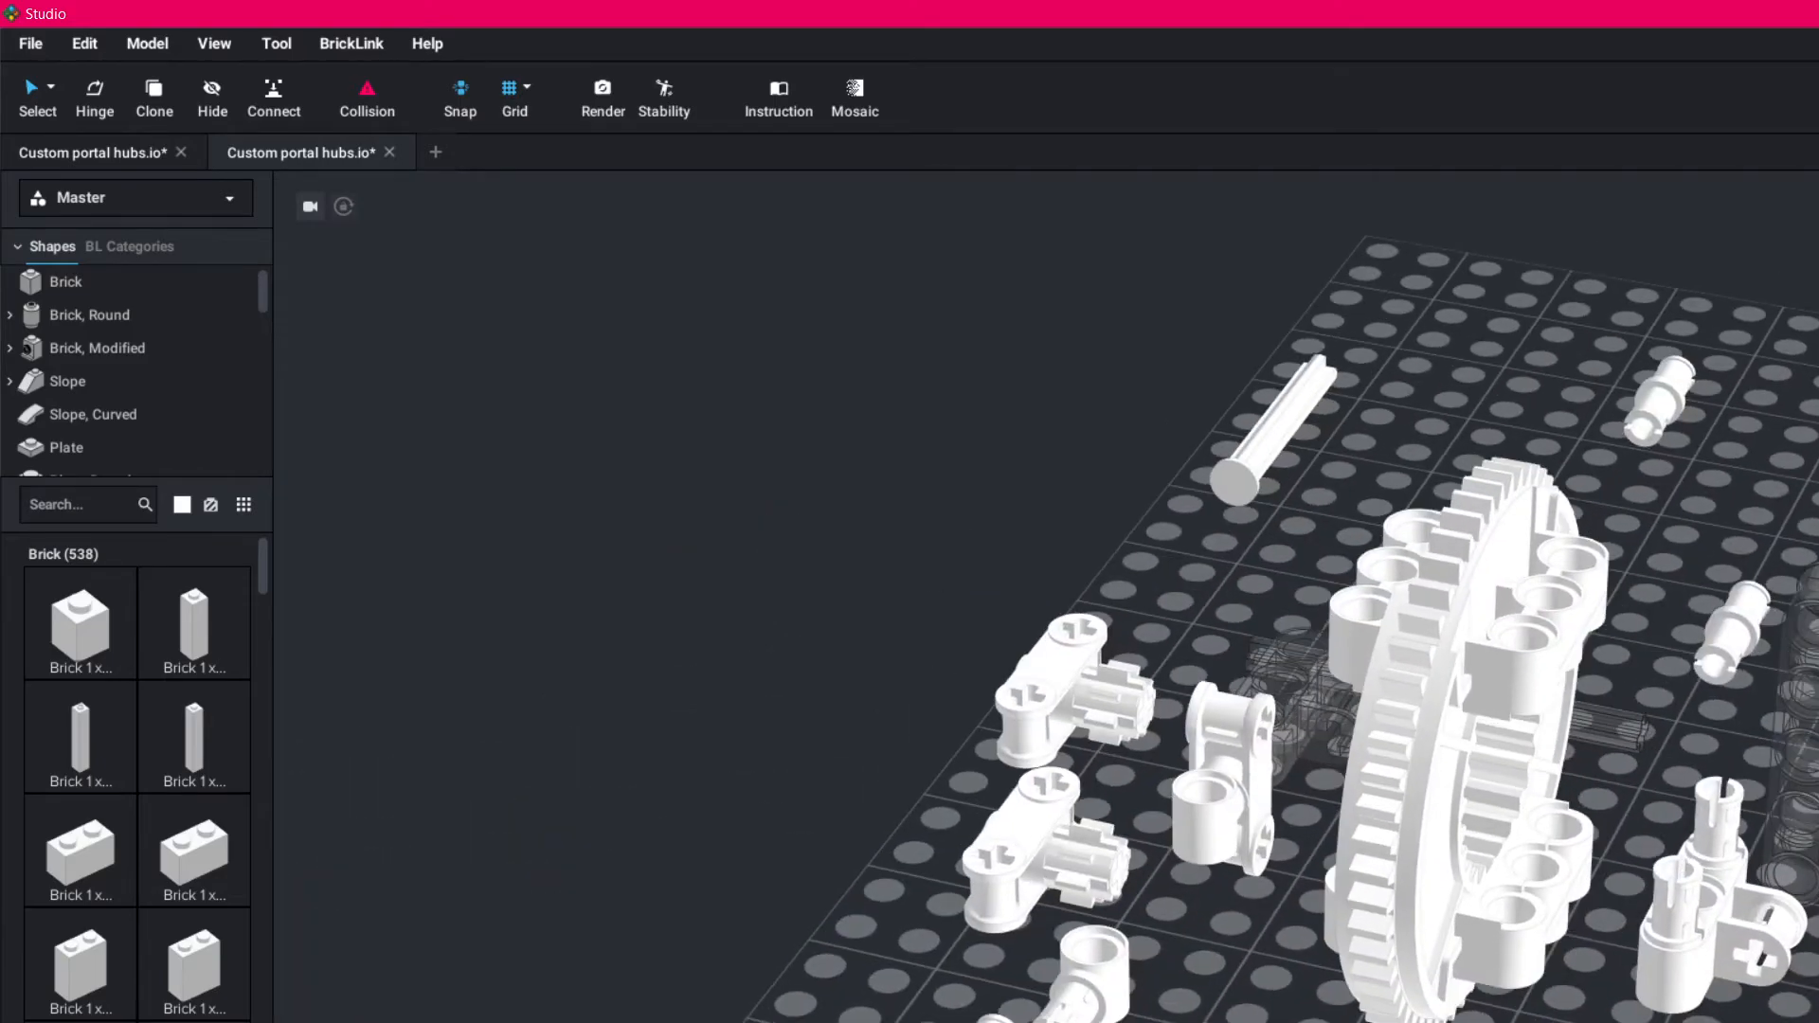
- Set the selection mode to By Connected and select a detached connector together with its small gear
{"action": "left_click", "coordinate": [1061, 716]}
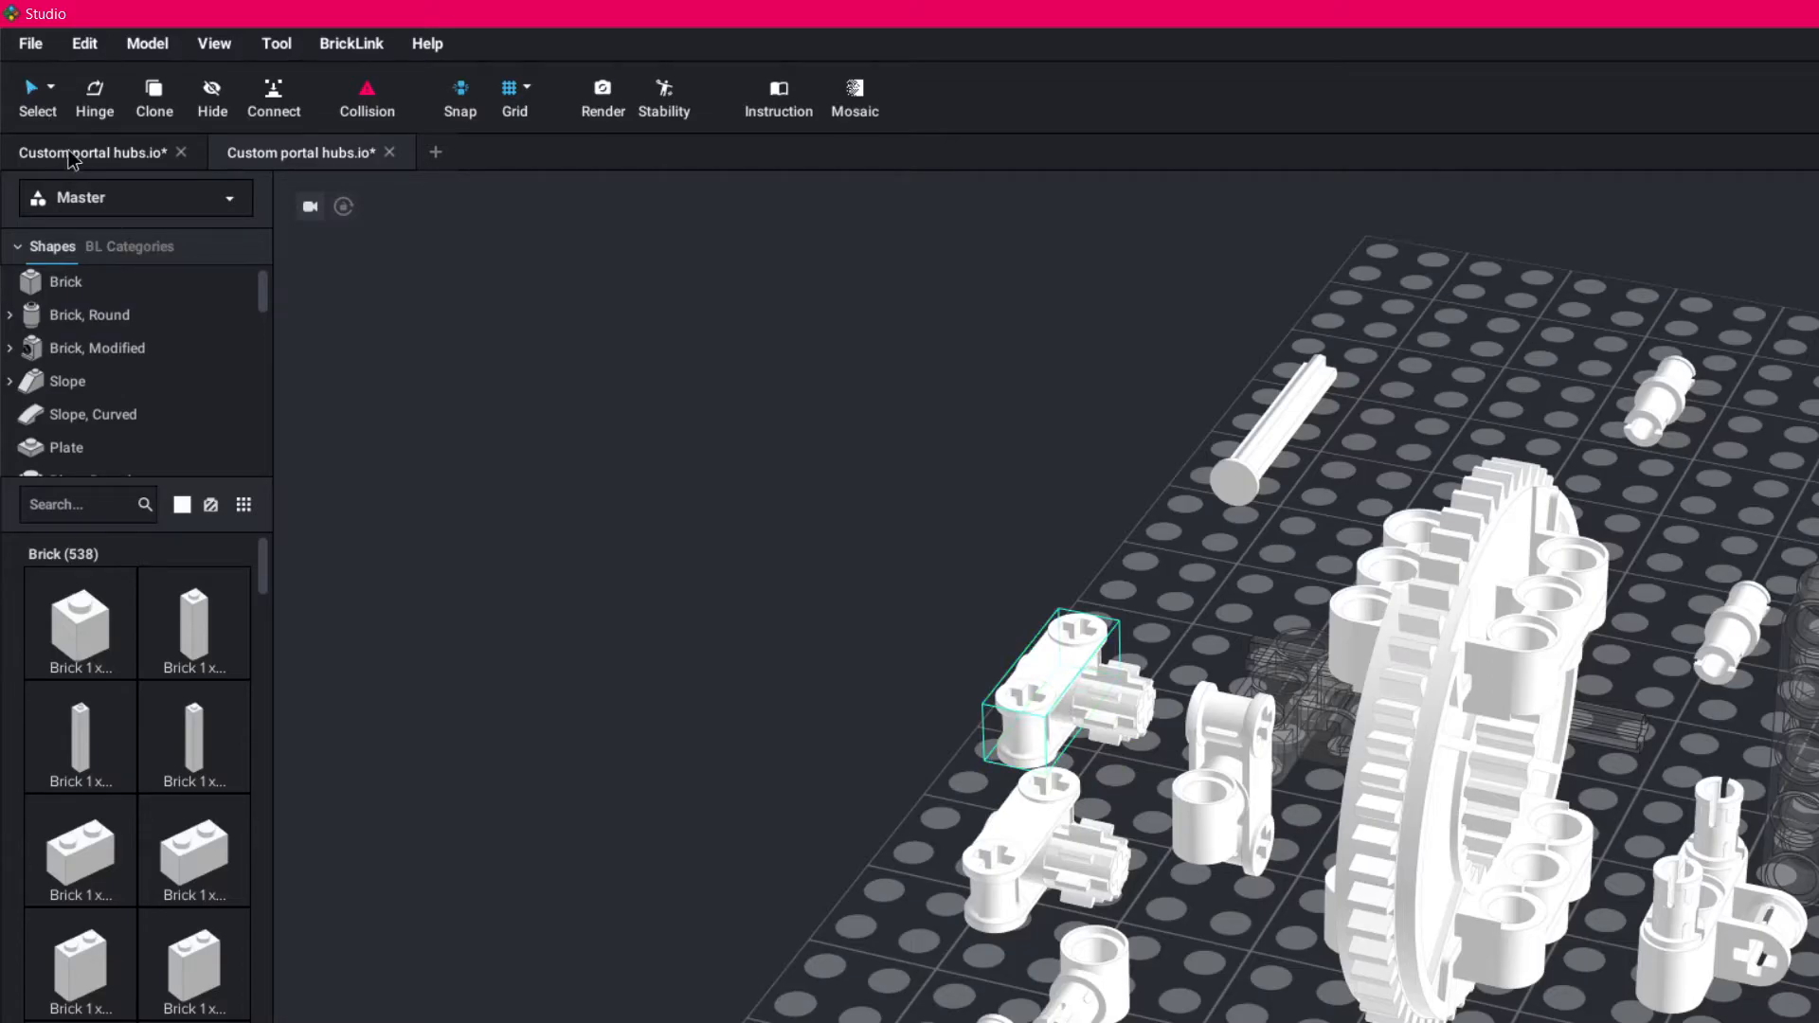
{"action": "left_click", "coordinate": [51, 88]}
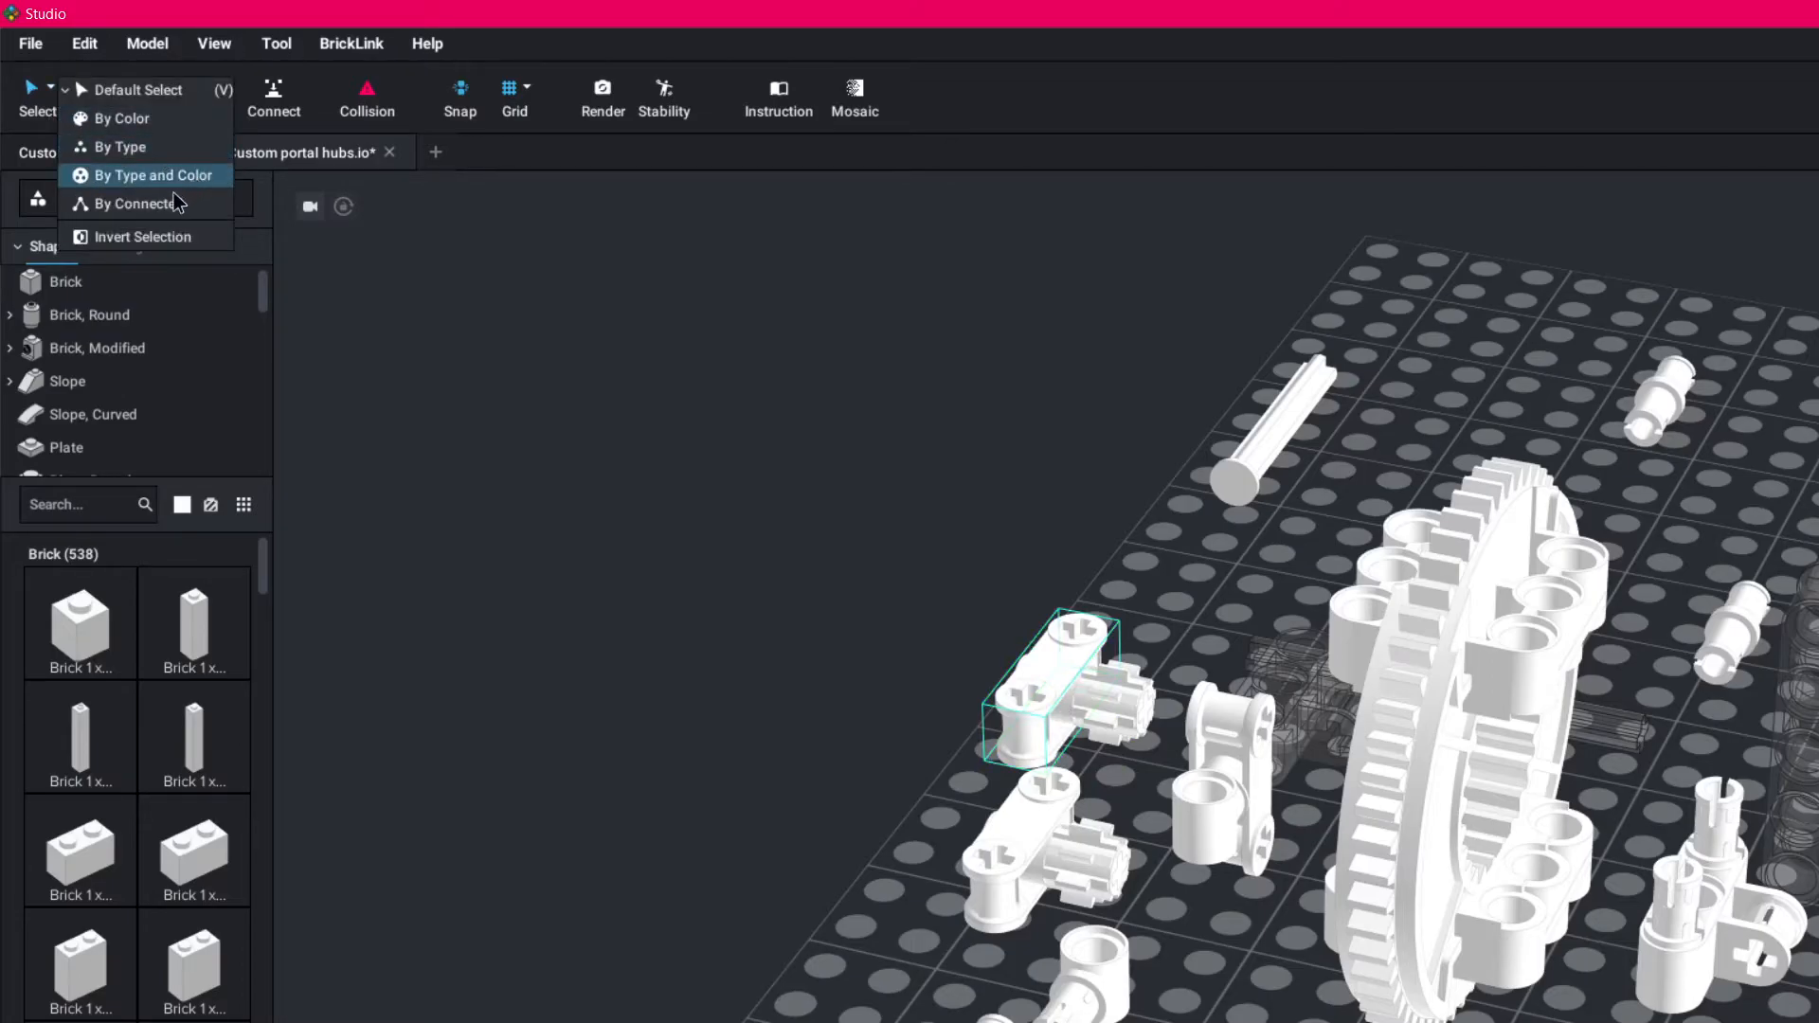
{"action": "left_click", "coordinate": [138, 204]}
{"action": "left_click", "coordinate": [1069, 684]}
{"action": "left_click_drag", "start_coordinate": [1054, 692], "coordinate": [1375, 686]}
{"action": "right_click_drag", "start_coordinate": [1376, 686], "coordinate": [1535, 616]}
{"action": "left_click_drag", "start_coordinate": [1033, 734], "coordinate": [743, 902]}
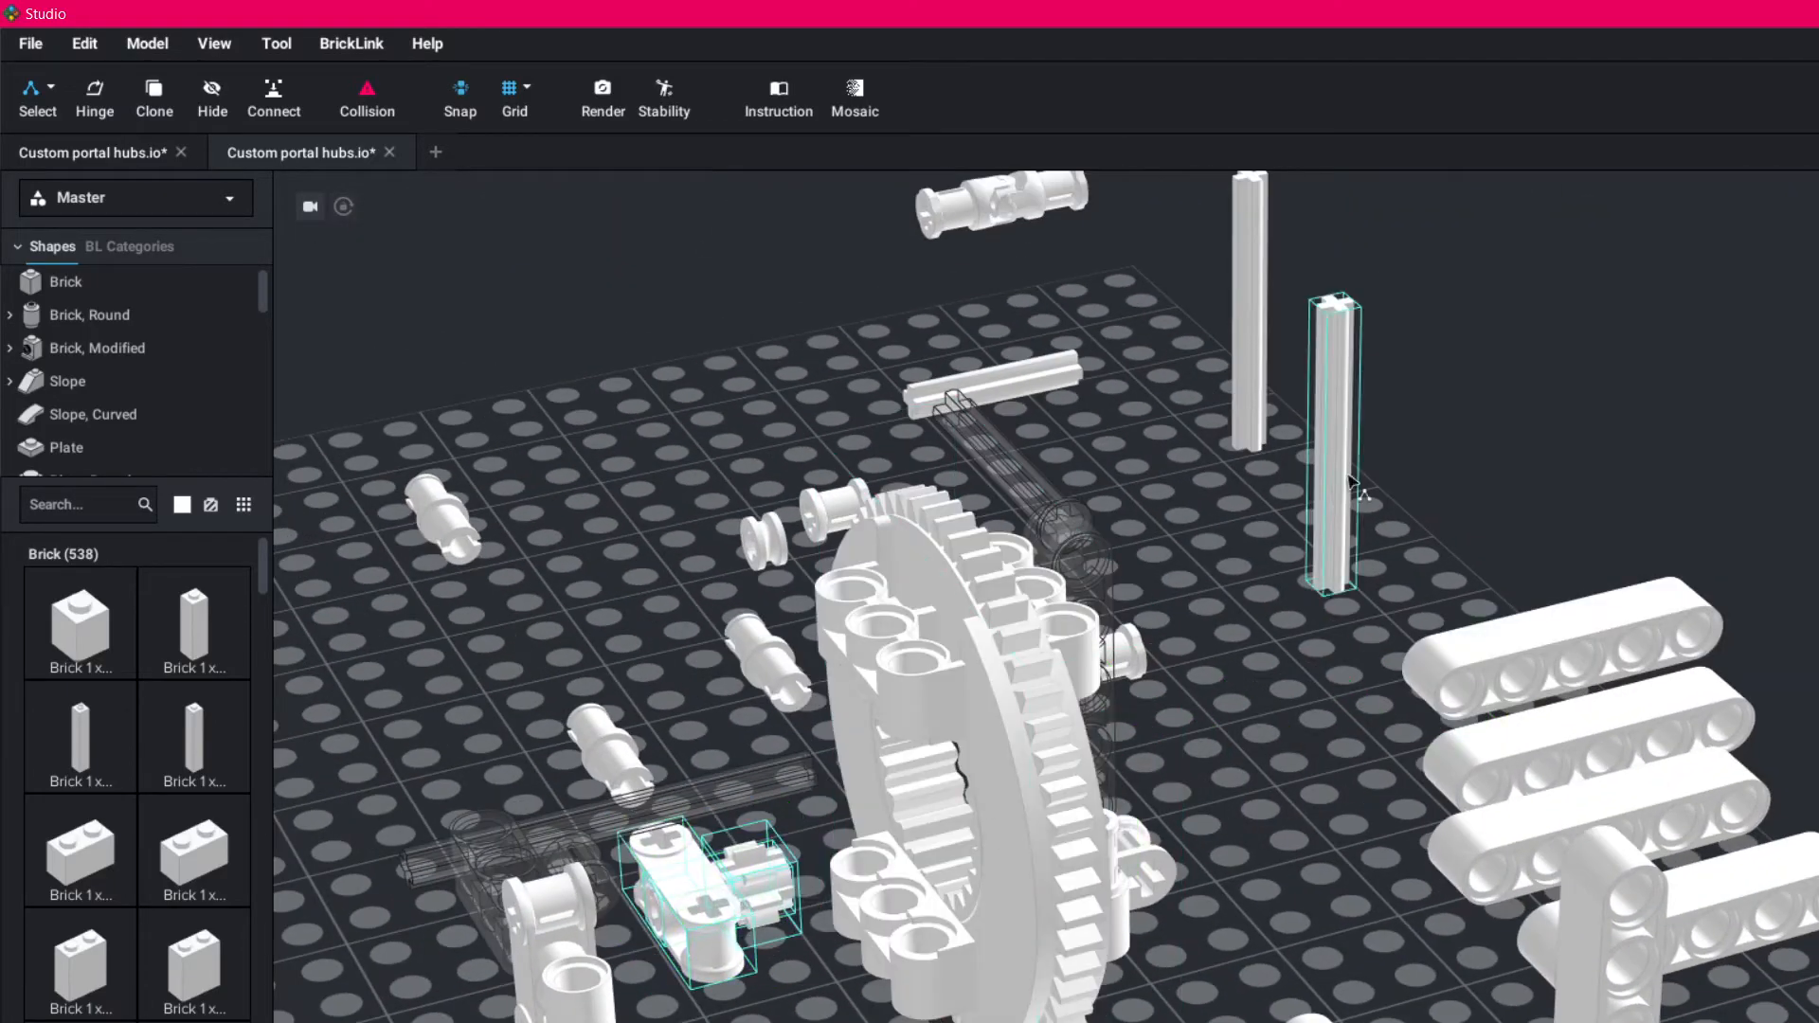
- Return the two vertical axles to the hub's stacked blocks and fit one connector with its small gear below the upper block
{"action": "left_click_drag", "start_coordinate": [1338, 531], "coordinate": [943, 881]}
{"action": "left_click_drag", "start_coordinate": [1253, 384], "coordinate": [875, 827]}
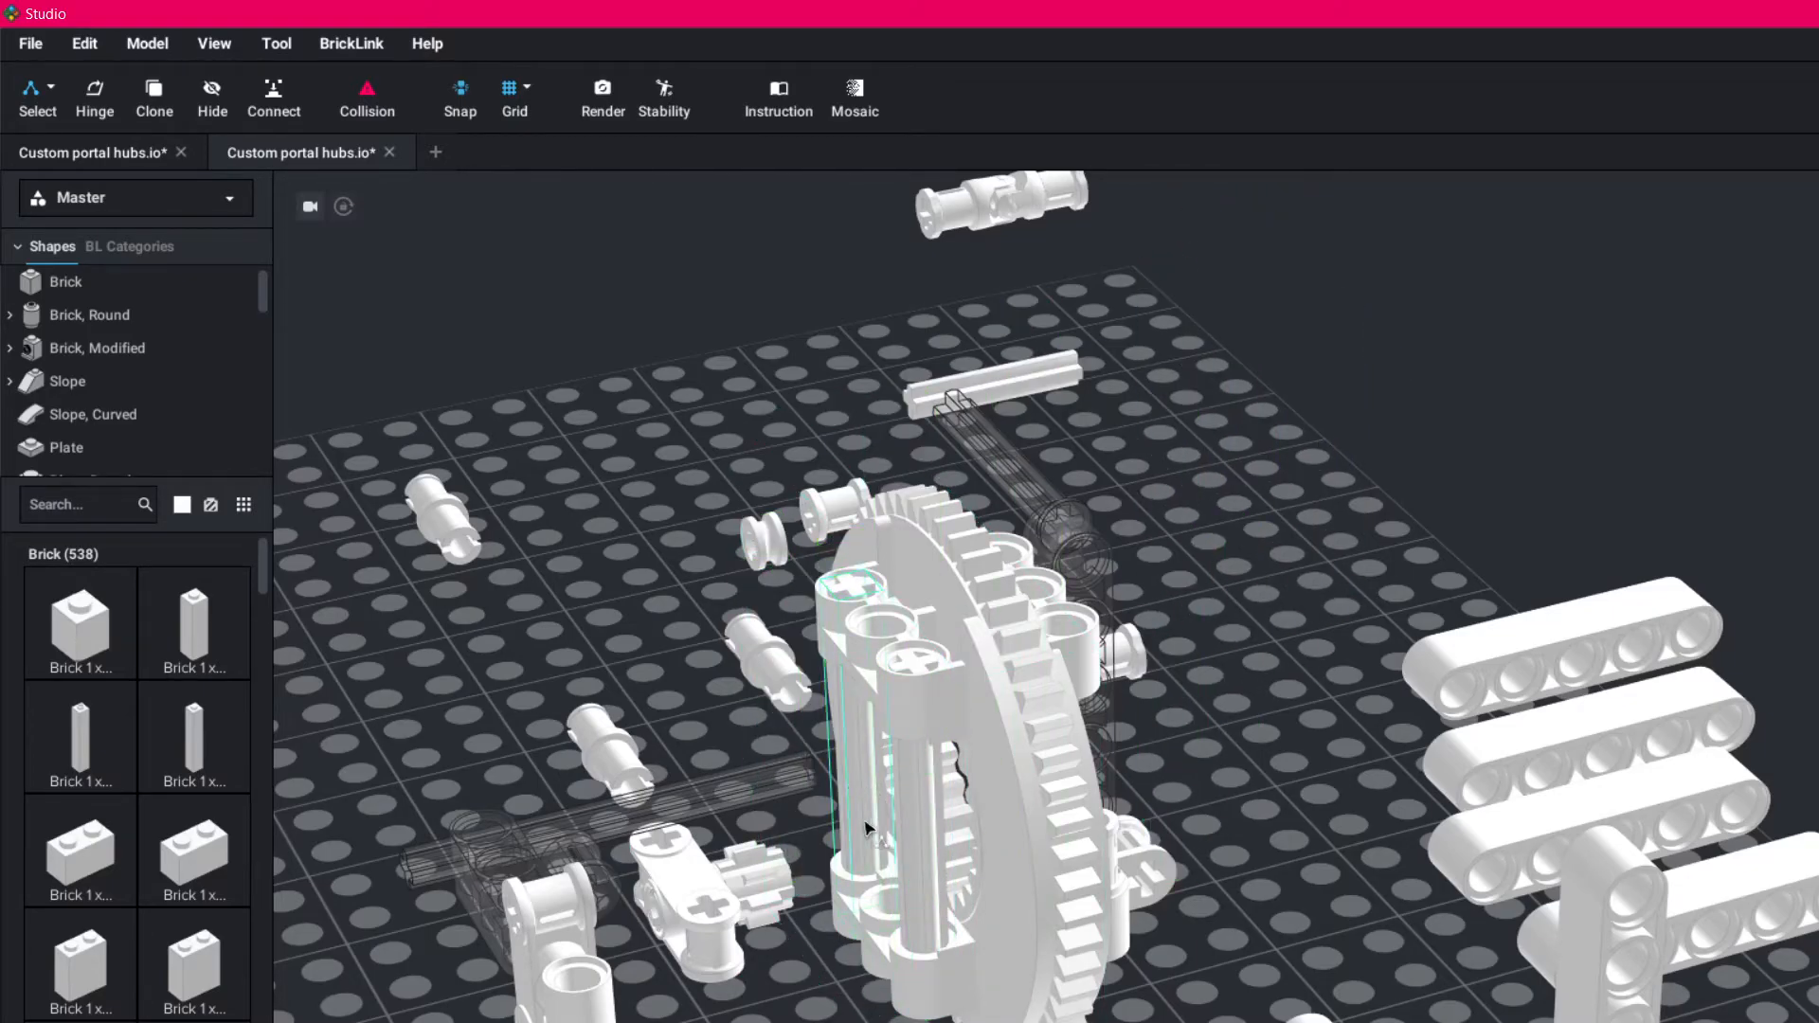
{"action": "left_click_drag", "start_coordinate": [703, 914], "coordinate": [919, 716]}
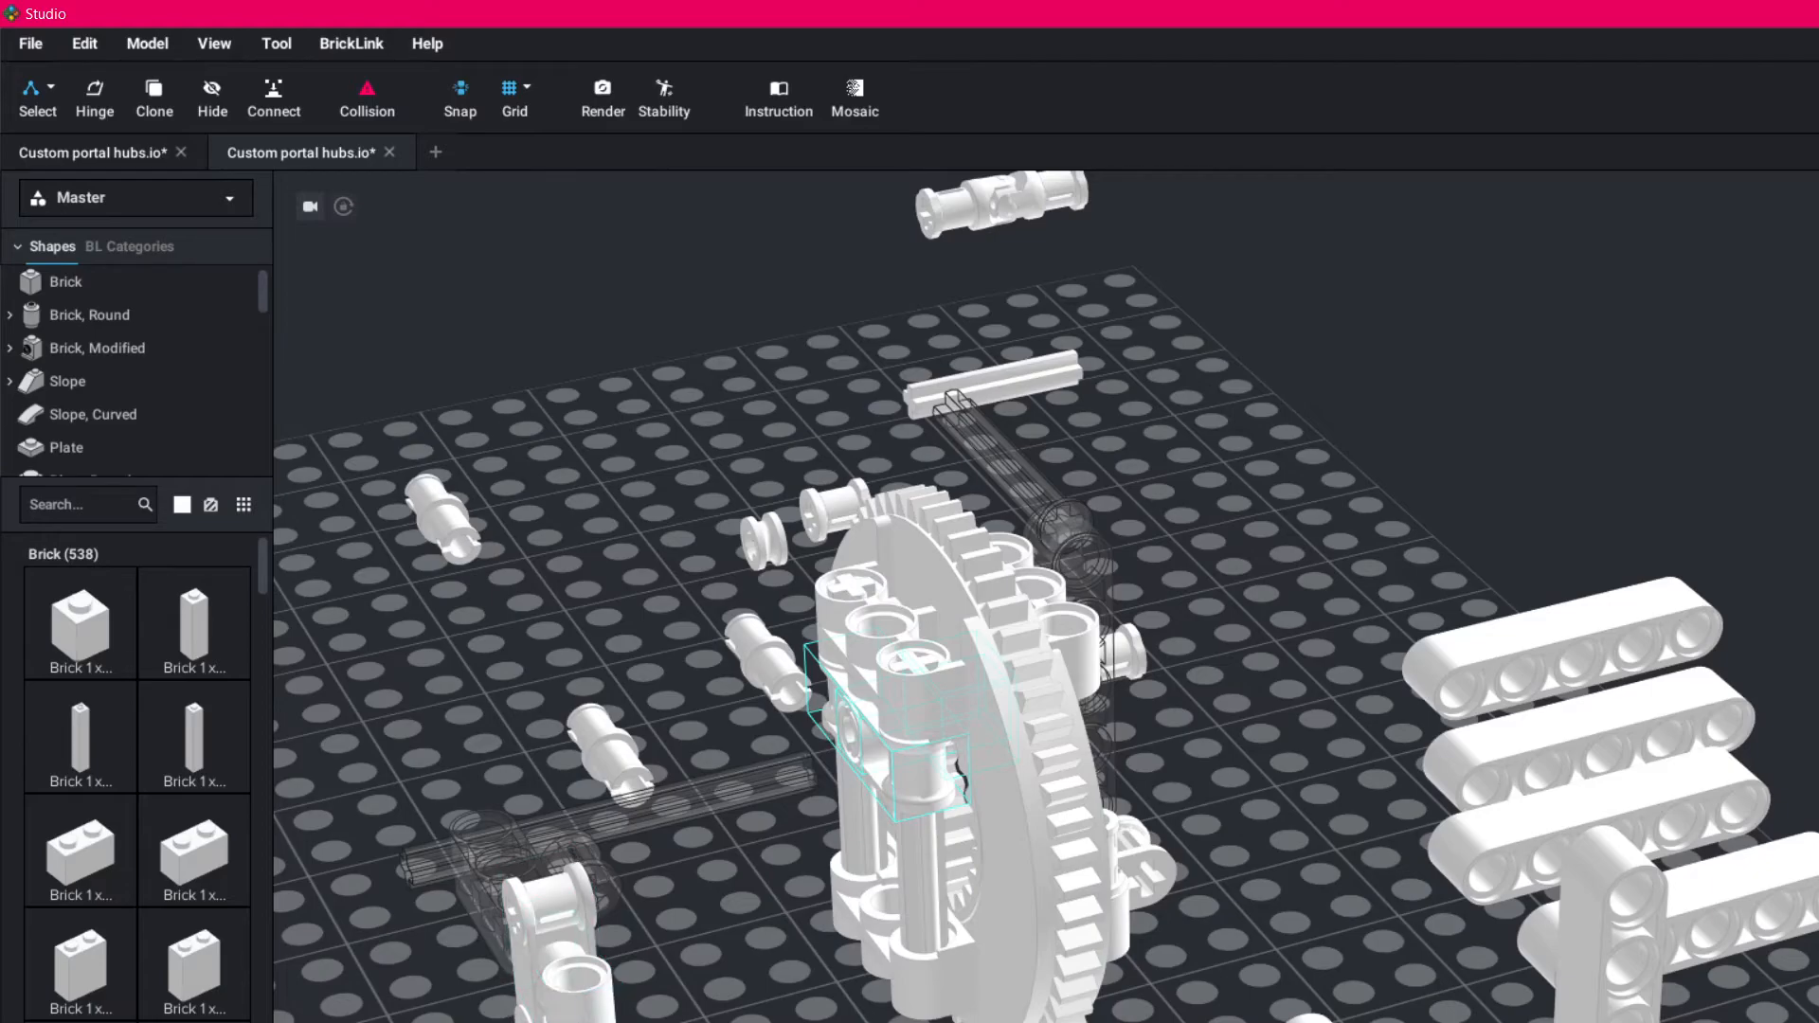
- Fit the second connector with its small gear onto the vertical axles above the lower block
{"action": "left_click_drag", "start_coordinate": [701, 995], "coordinate": [902, 867]}
{"action": "right_click_drag", "start_coordinate": [896, 861], "coordinate": [1158, 782]}
{"action": "middle_click_drag", "start_coordinate": [1791, 1009], "coordinate": [1128, 816]}
{"action": "middle_click_drag", "start_coordinate": [1098, 985], "coordinate": [1023, 986]}
{"action": "right_click_drag", "start_coordinate": [1440, 965], "coordinate": [1364, 1012]}
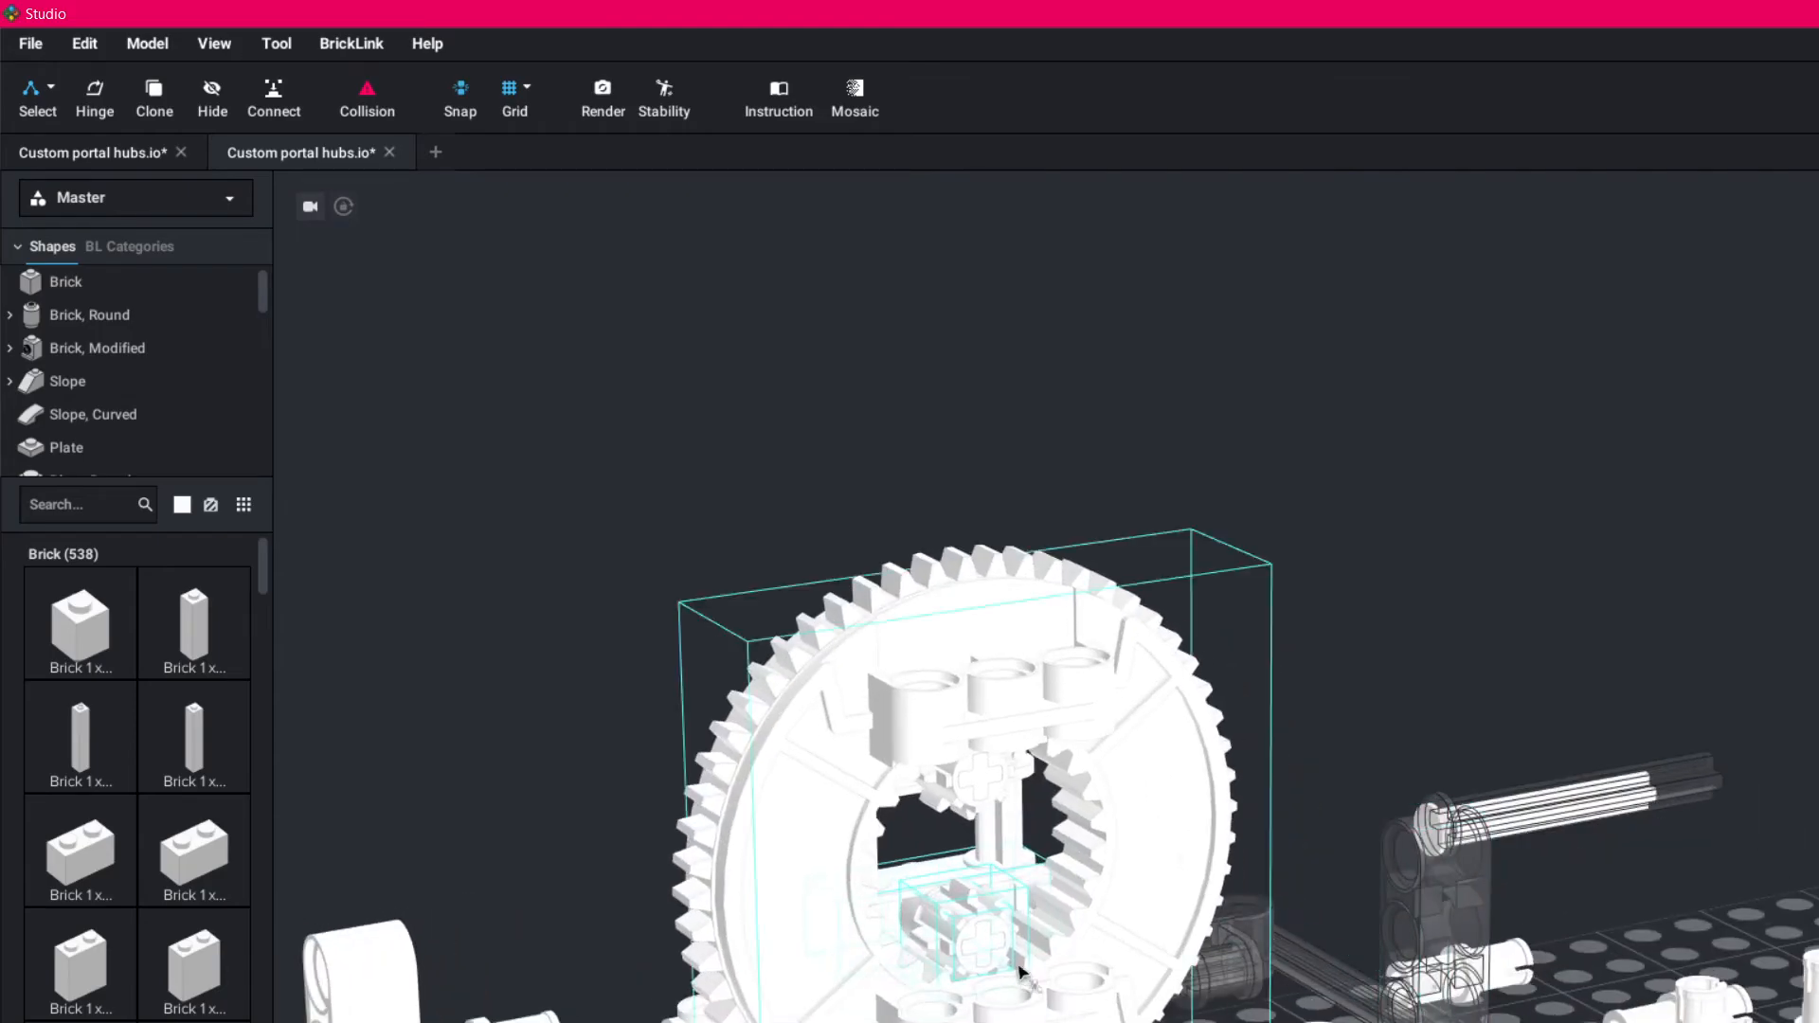
- Move the separate small gear out of the hub's centre and set it behind the large gear
{"action": "right_click_drag", "start_coordinate": [1206, 952], "coordinate": [1298, 1006]}
{"action": "left_click_drag", "start_coordinate": [1000, 988], "coordinate": [846, 675]}
{"action": "right_click_drag", "start_coordinate": [845, 675], "coordinate": [796, 616]}
{"action": "left_click_drag", "start_coordinate": [796, 616], "coordinate": [1085, 1016]}
{"action": "right_click_drag", "start_coordinate": [1325, 968], "coordinate": [1083, 674]}
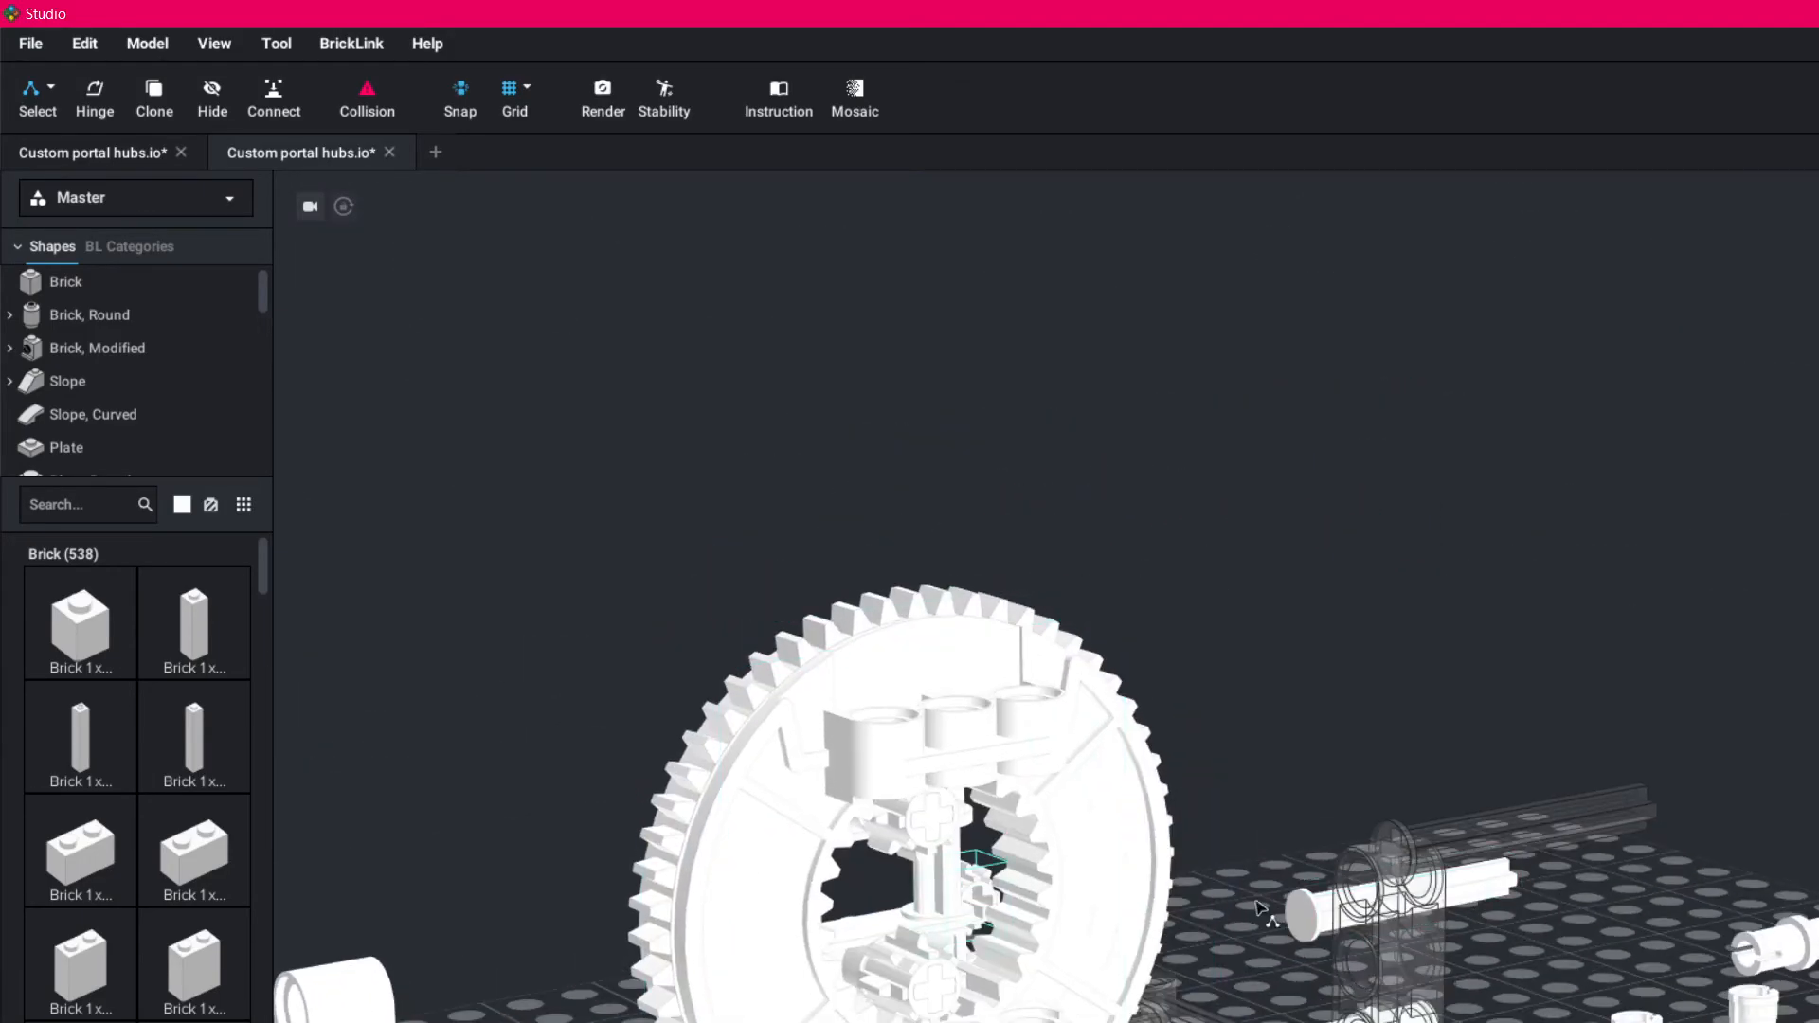
- Examine from several angles how the two small gears sit inside the large gear on the vertical axles
{"action": "right_click_drag", "start_coordinate": [454, 716], "coordinate": [621, 708]}
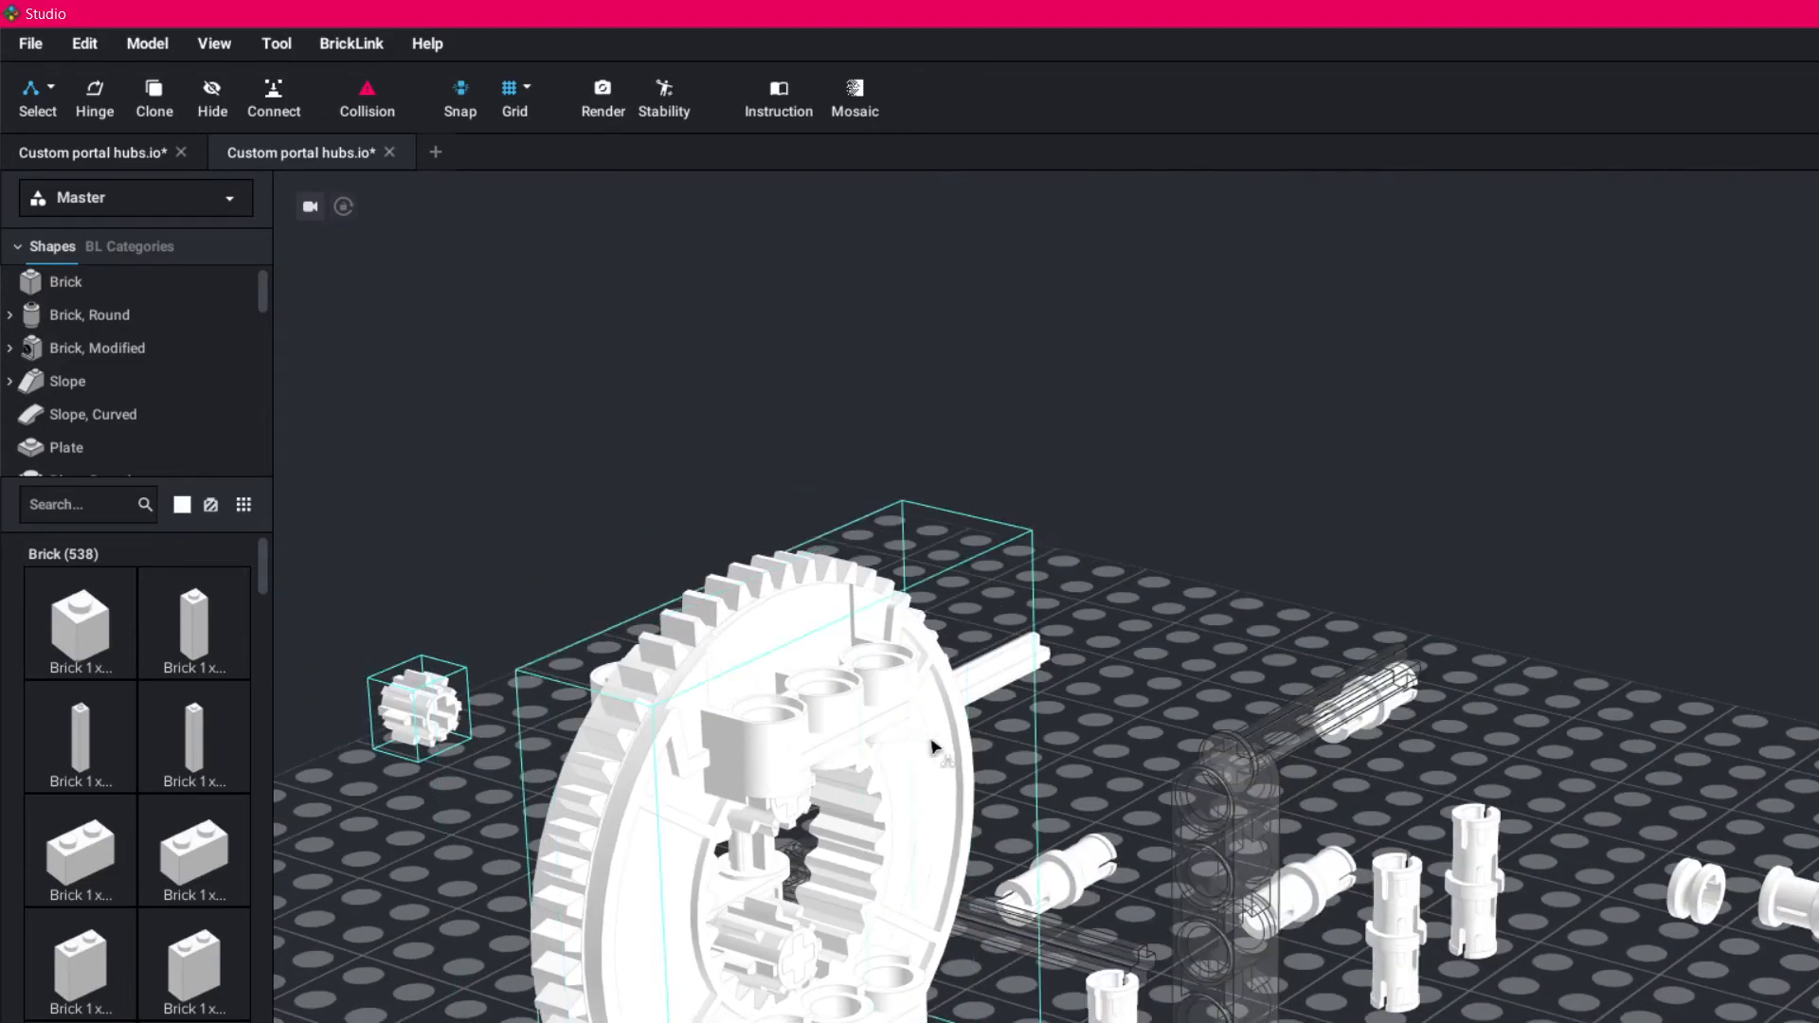
{"action": "right_click_drag", "start_coordinate": [1058, 763], "coordinate": [995, 757]}
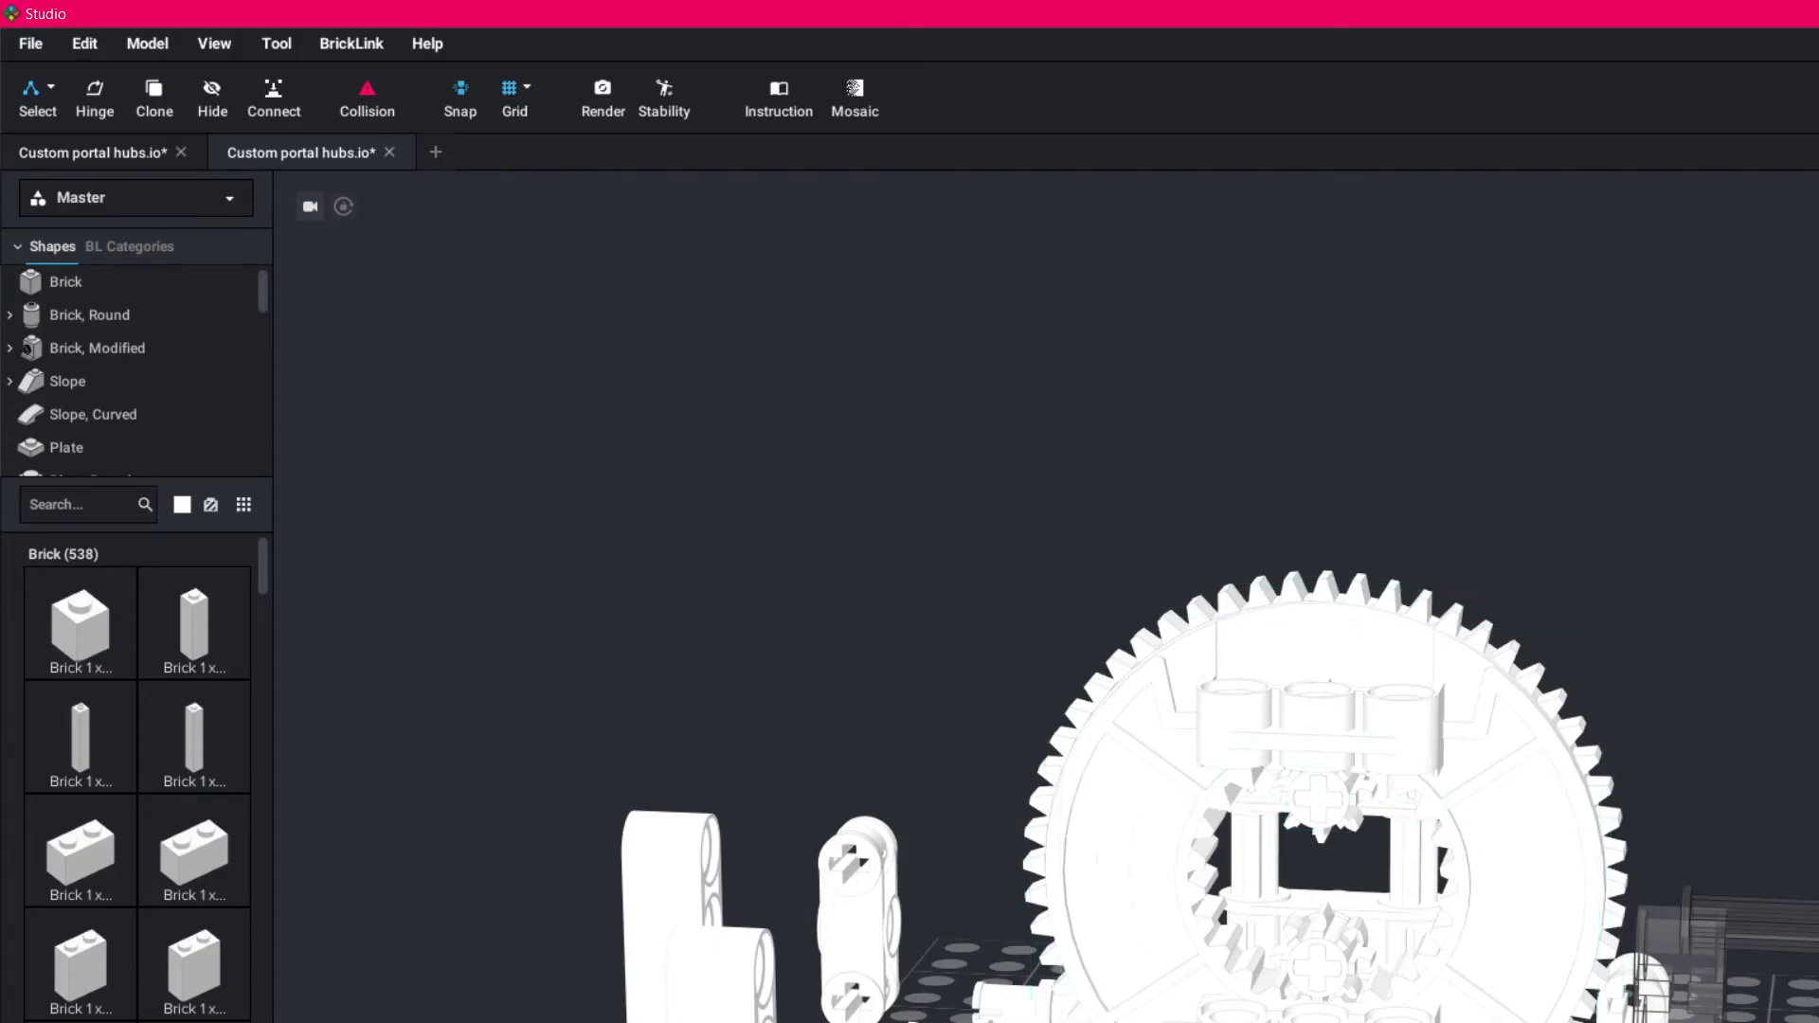
{"action": "right_click_drag", "start_coordinate": [1804, 863], "coordinate": [1788, 862]}
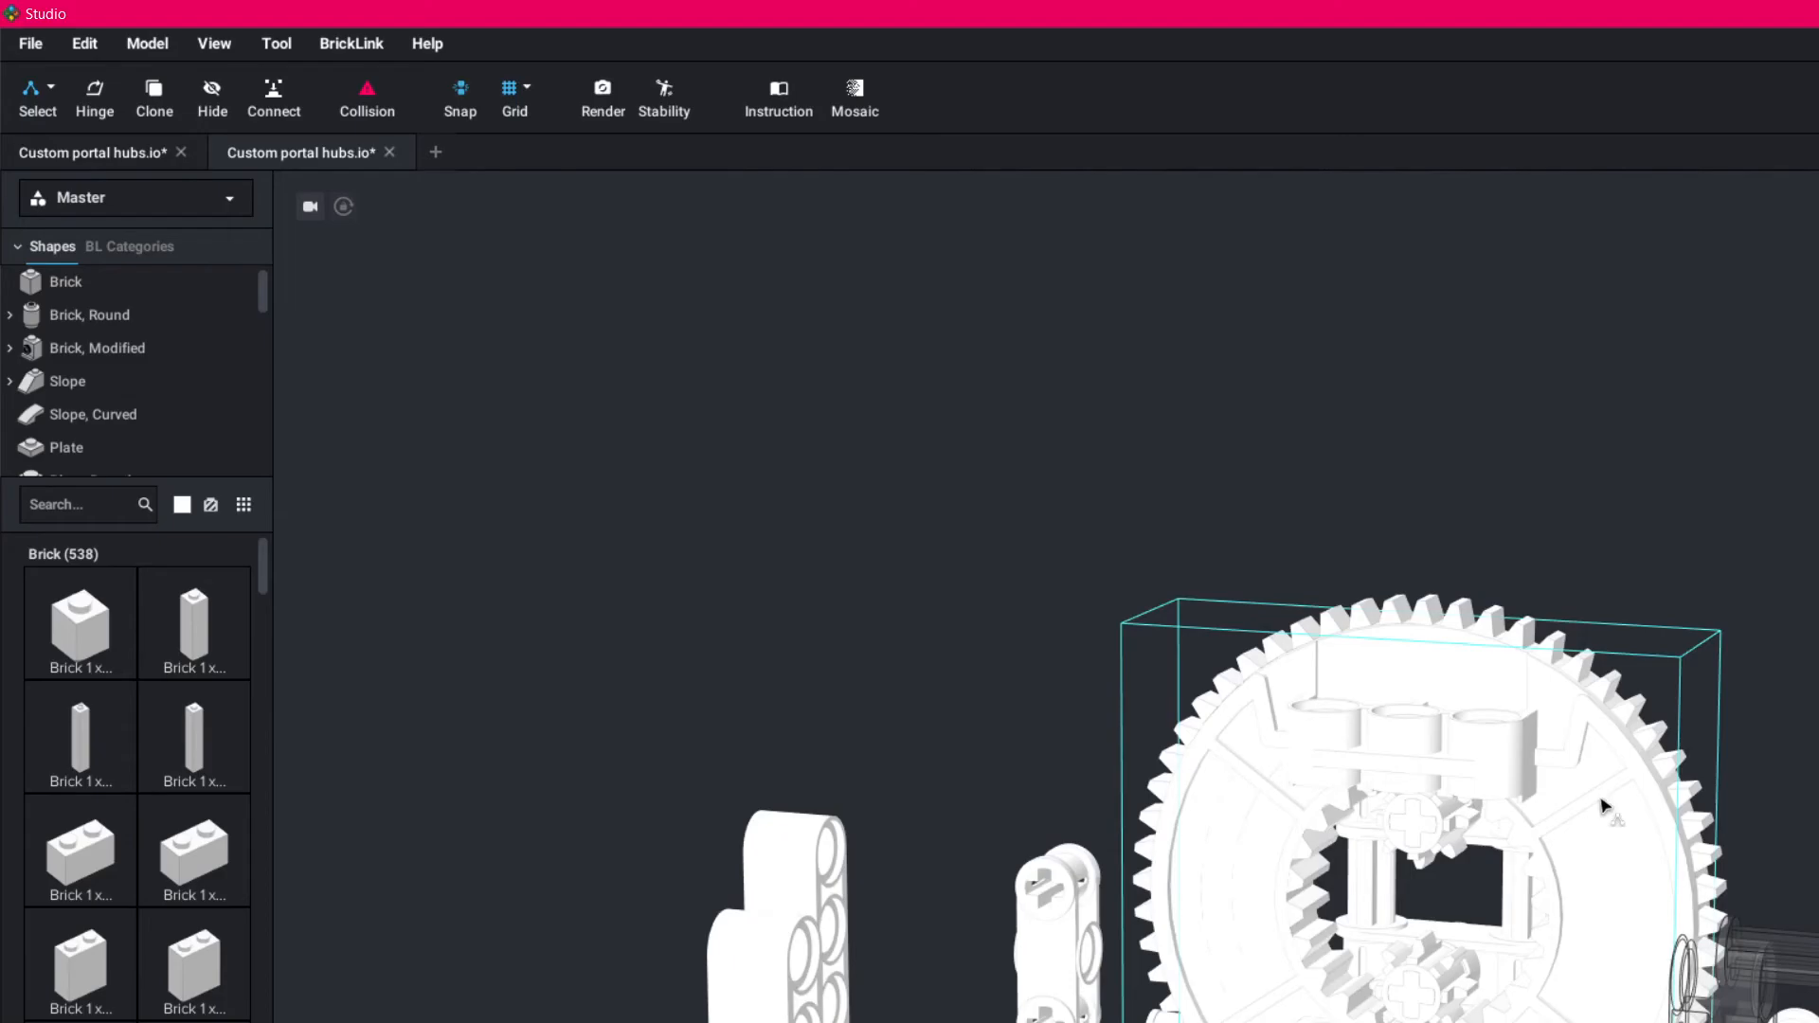
{"action": "right_click_drag", "start_coordinate": [1429, 896], "coordinate": [1519, 913]}
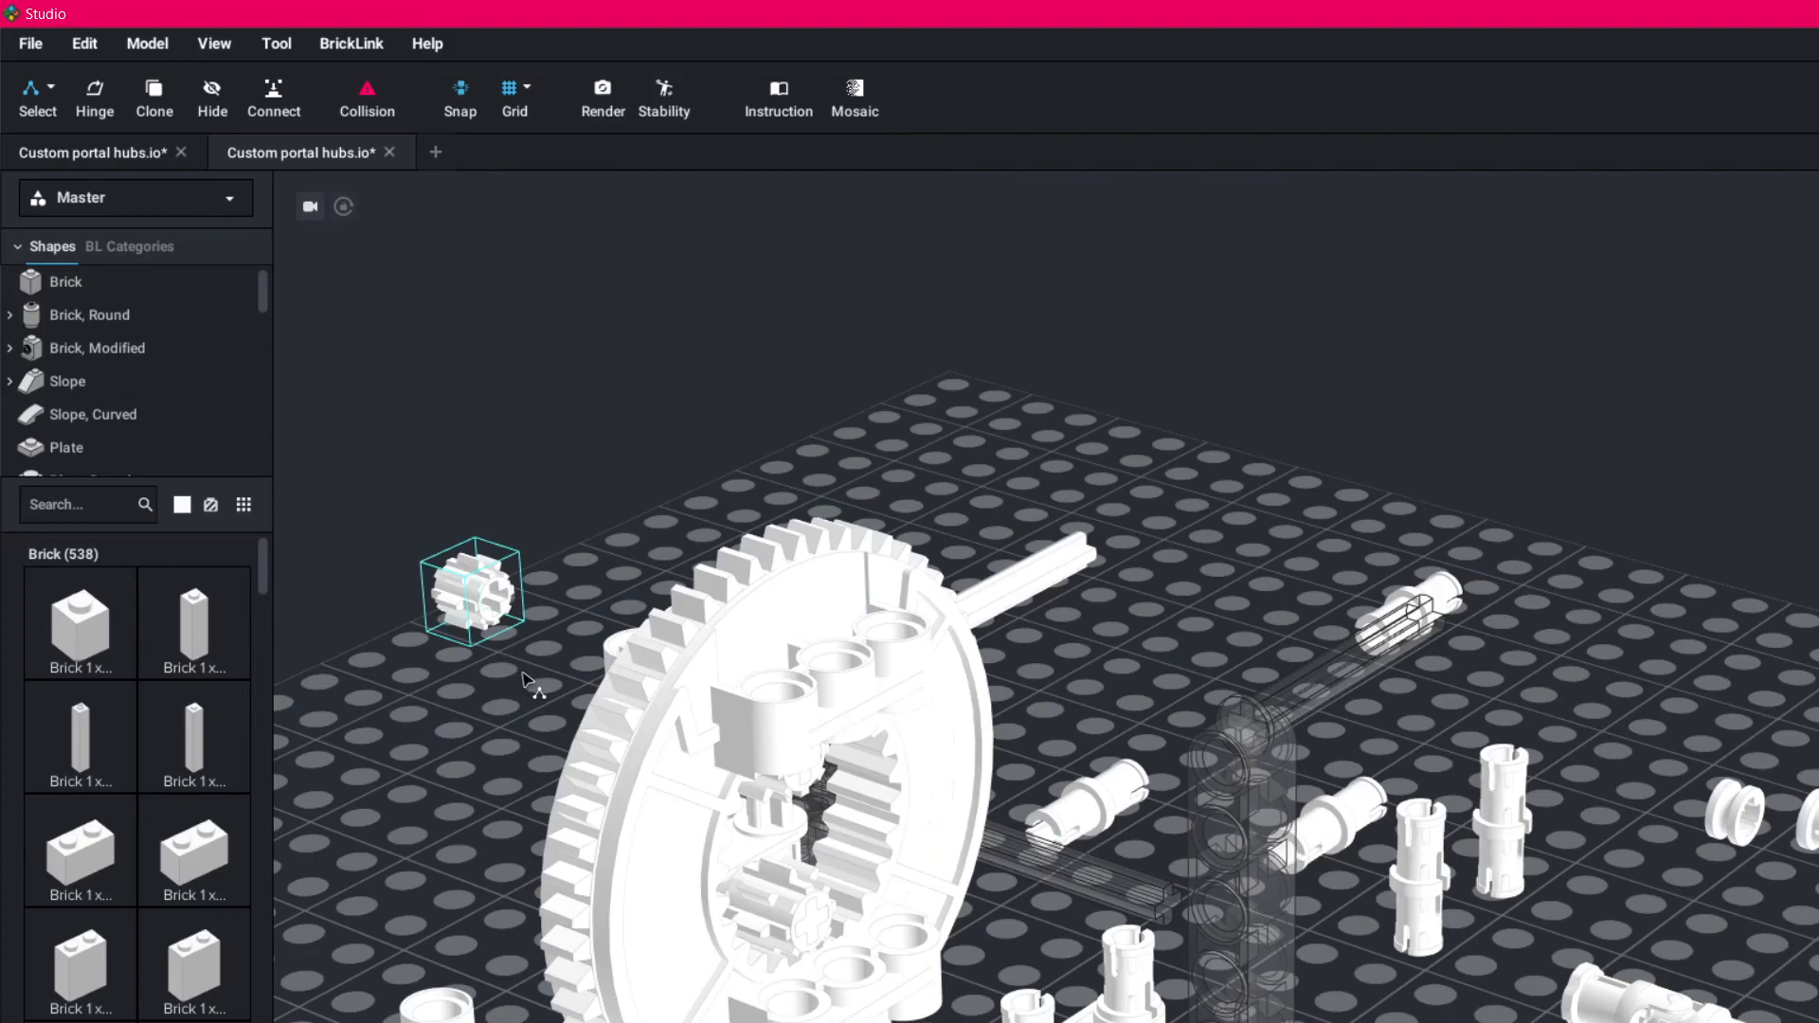
{"action": "scroll", "coordinate": [720, 663], "scroll_direction": "up", "scroll_amount": 5}
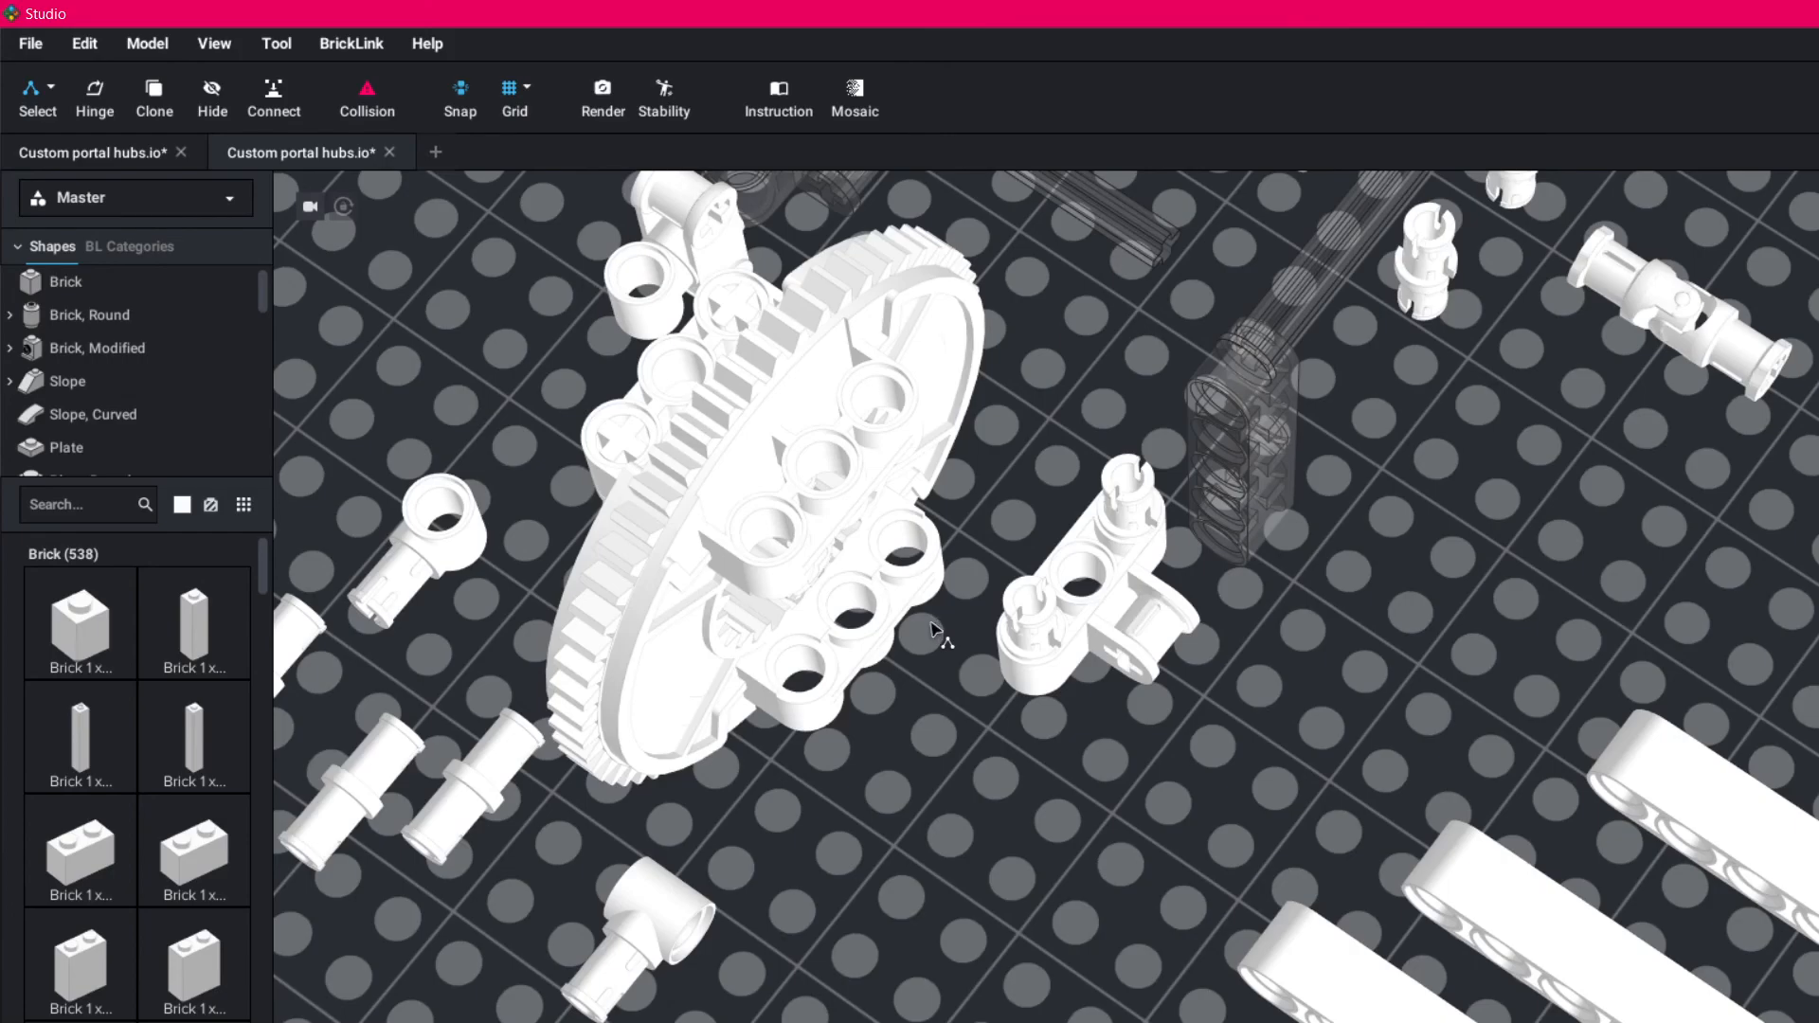
{"action": "right_click_drag", "start_coordinate": [992, 779], "coordinate": [947, 720]}
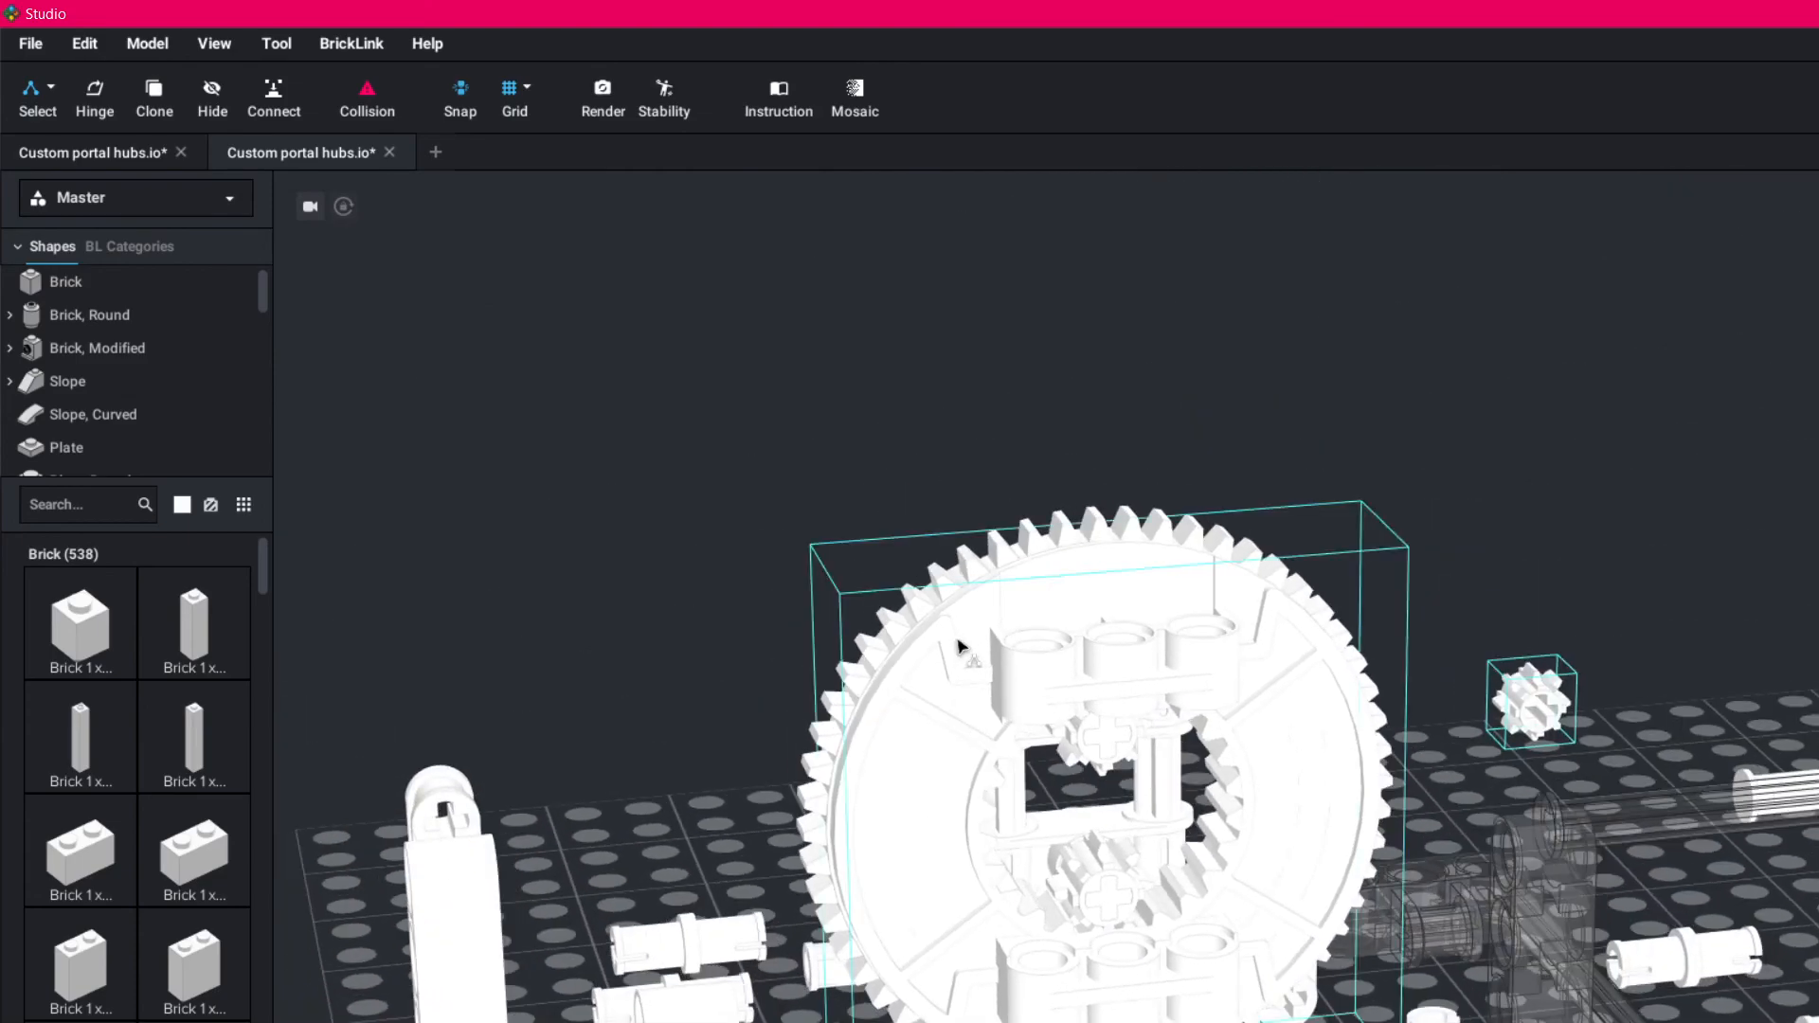